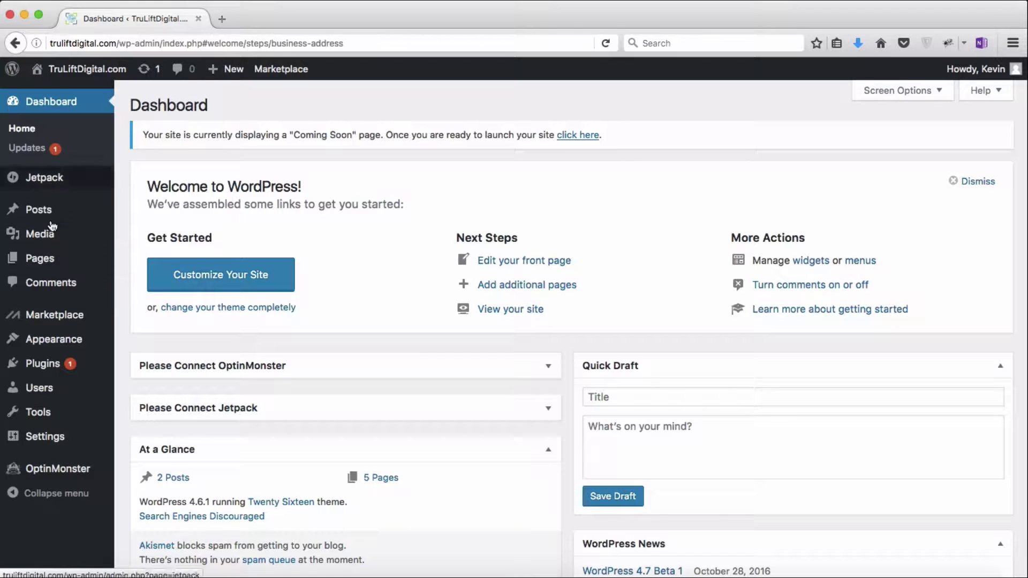
# Open the Installed Plugins page from the admin sidebar.
pyautogui.click(44, 373)
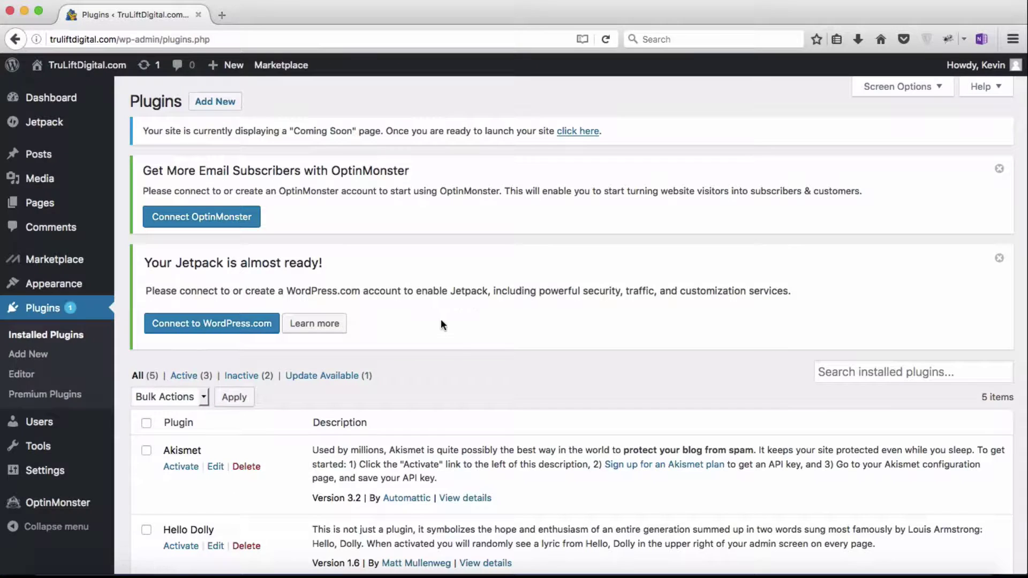
# Scroll through the installed plugins and activate Akismet.
pyautogui.scroll(-5, 458, 349)
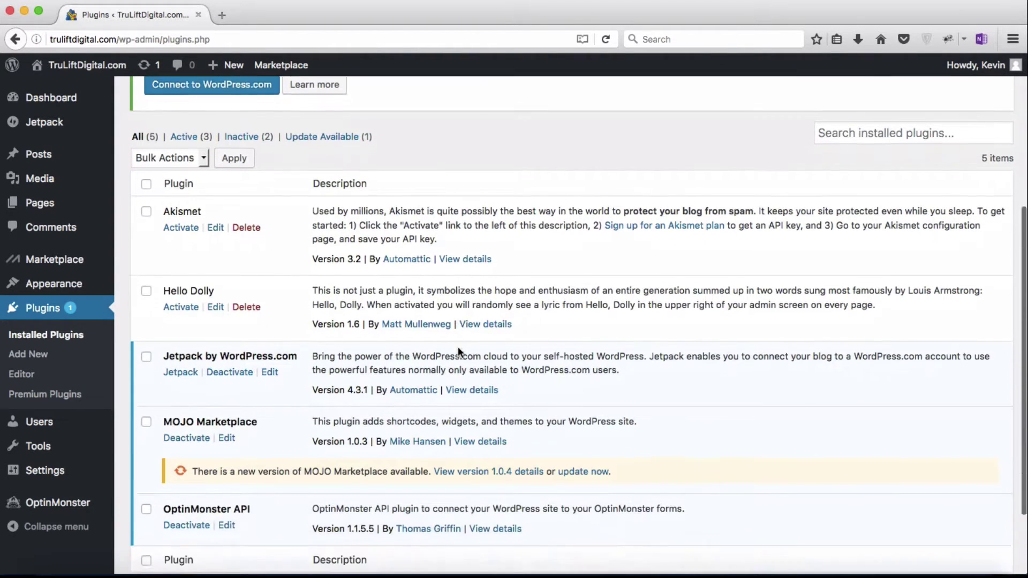
pyautogui.scroll(-2, 457, 346)
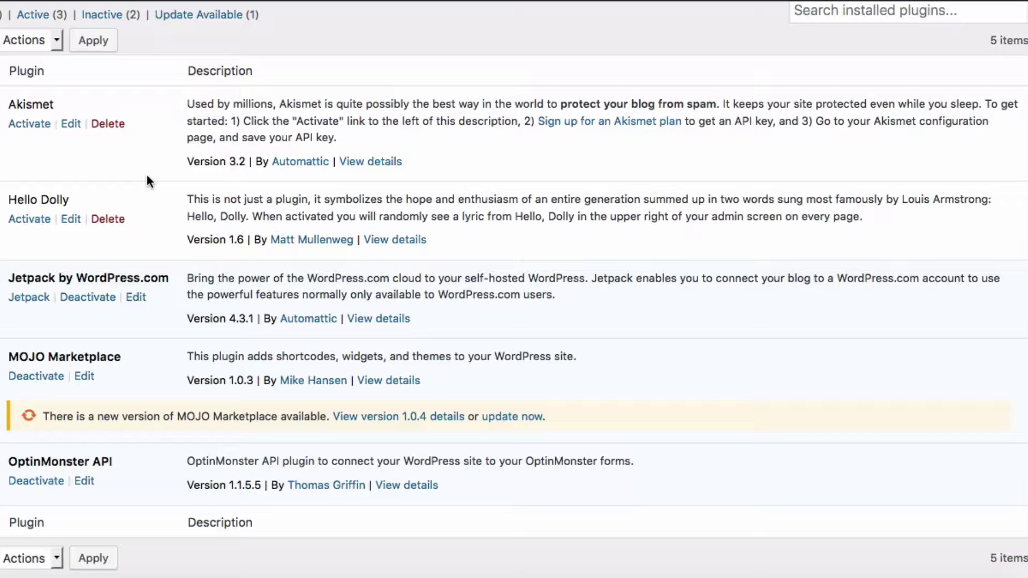
pyautogui.click(36, 133)
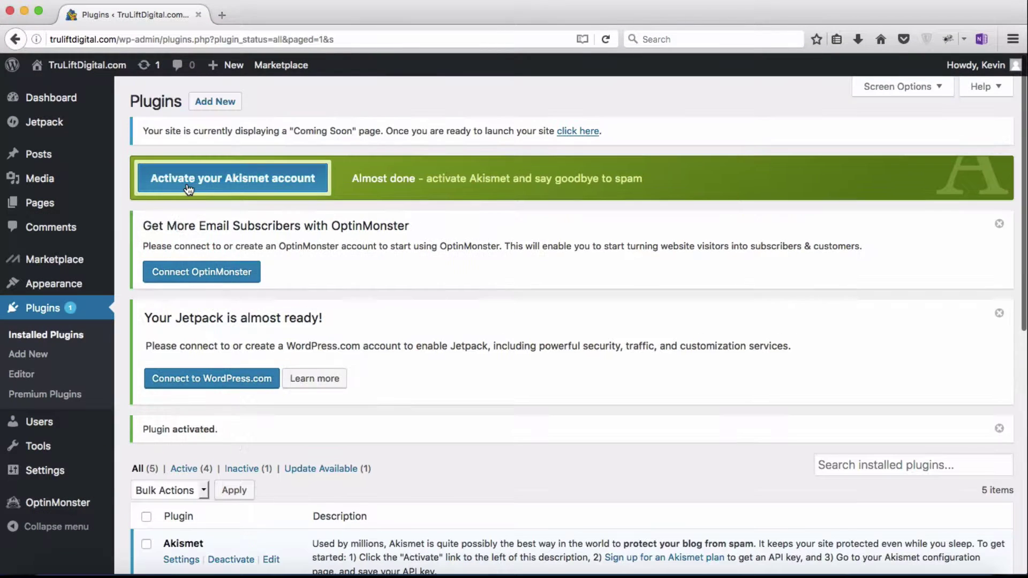
# Start Akismet account activation and request an API key on akismet.com in a new tab.
pyautogui.click(189, 187)
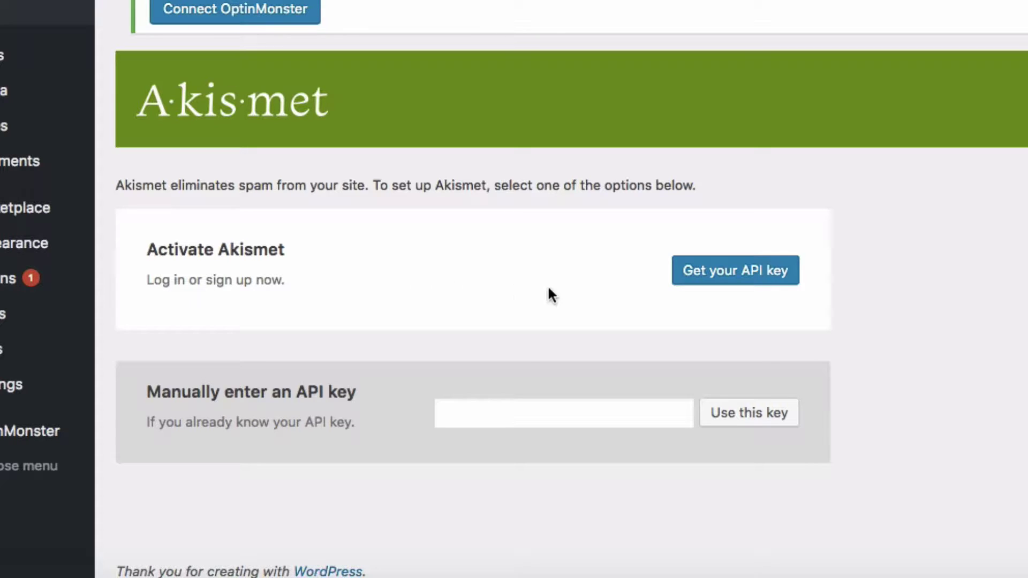
pyautogui.click(735, 283)
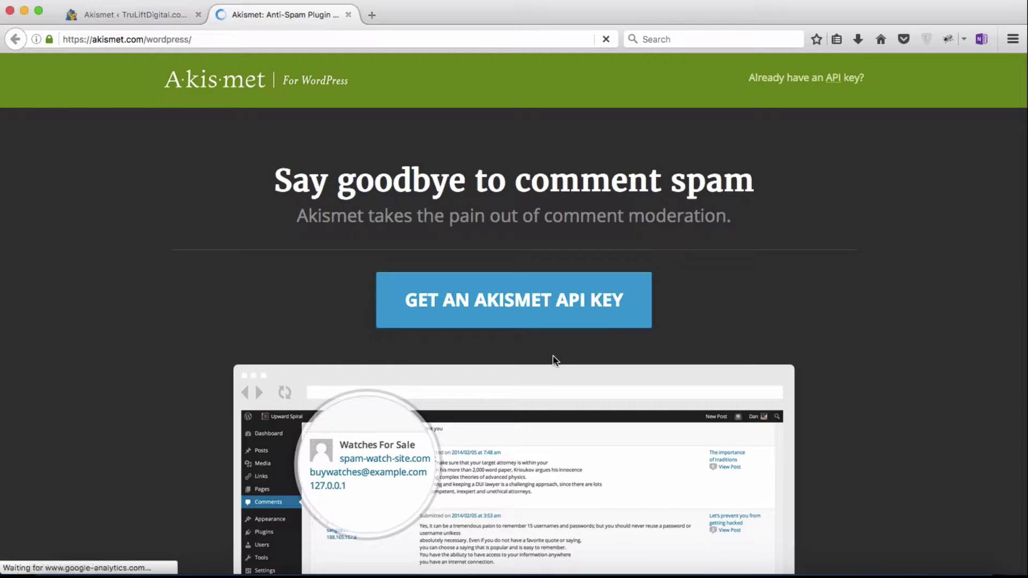
# Sign up for a WordPress.com account with the user's e-mail address, a username and a password.
pyautogui.click(548, 316)
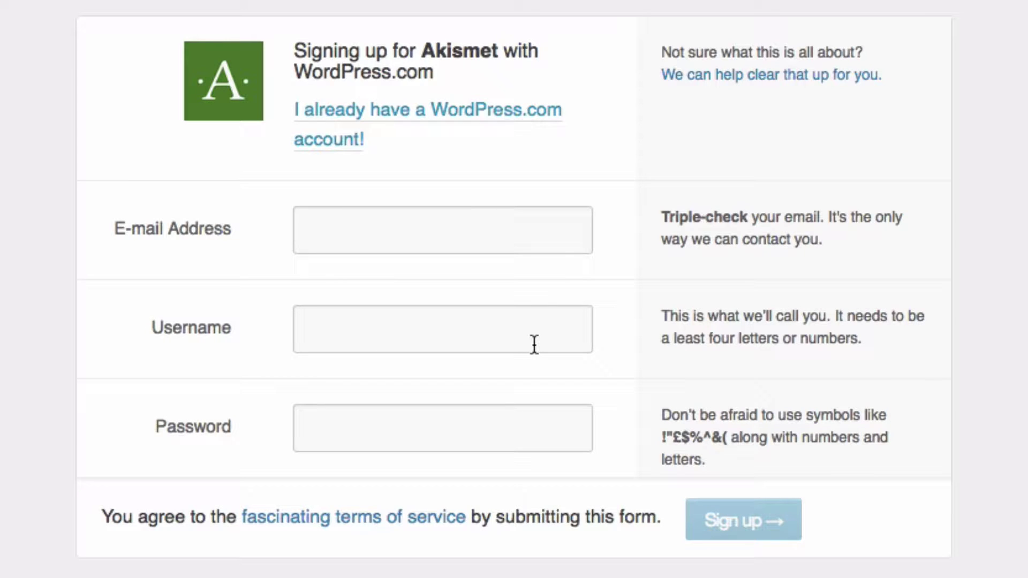
pyautogui.click(385, 245)
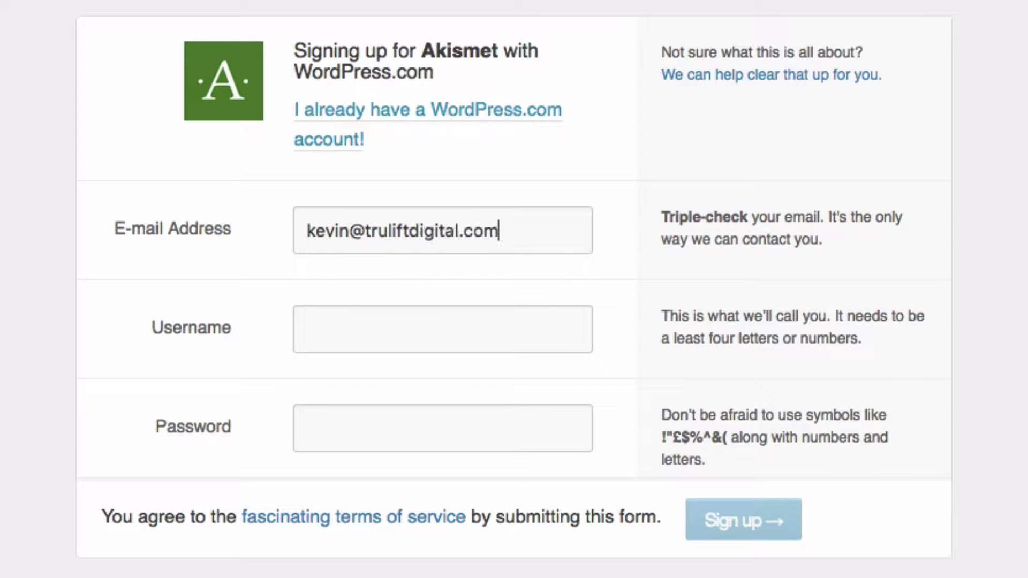
pyautogui.press('Tab')
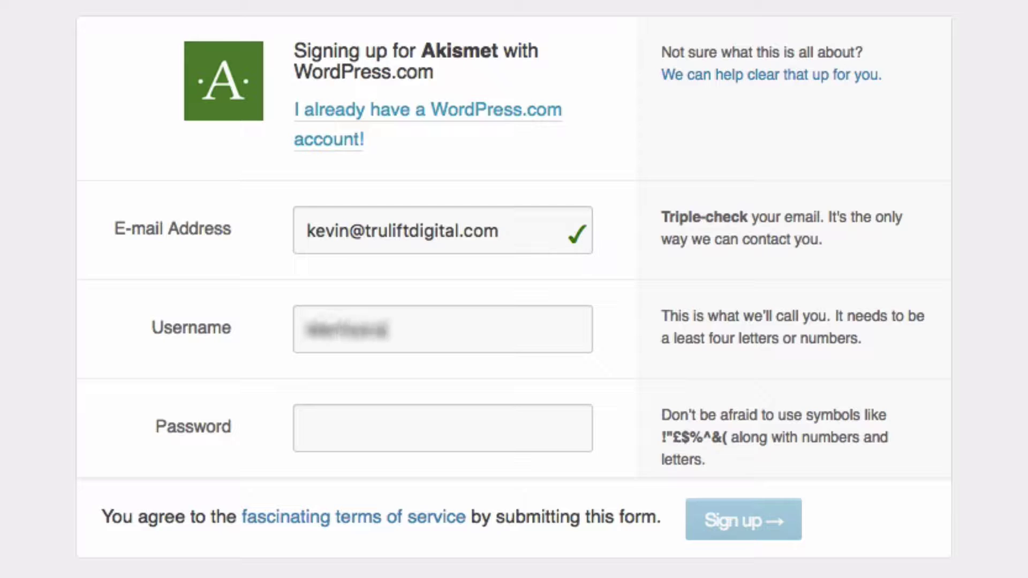
pyautogui.click(406, 423)
pyautogui.write('•••••••••••')
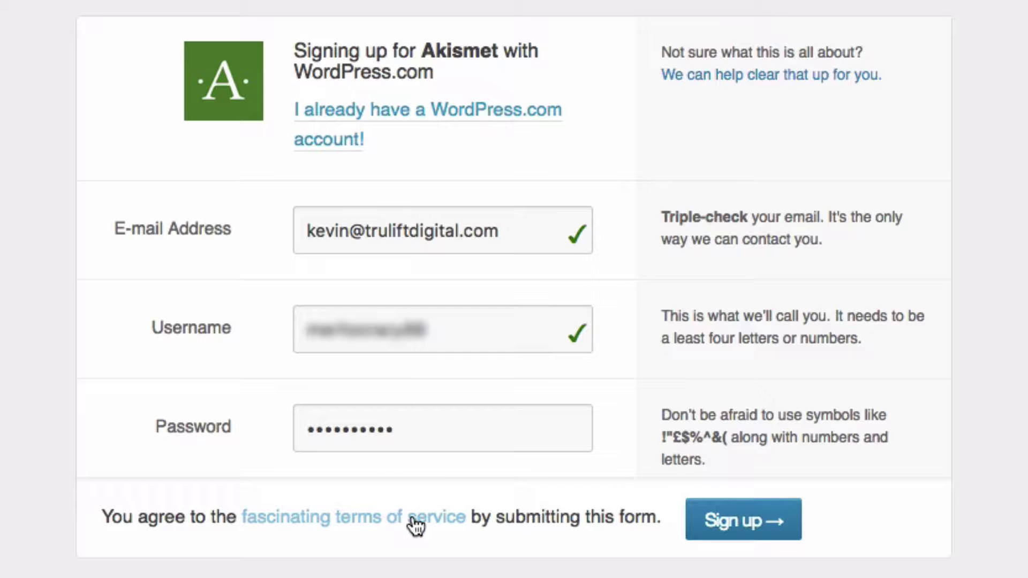
pyautogui.click(752, 524)
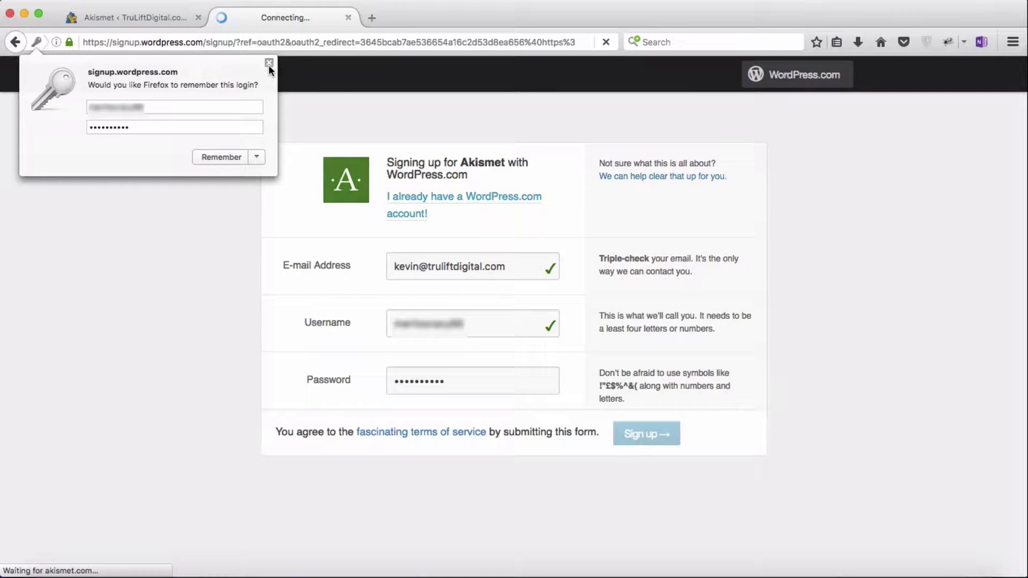
pyautogui.click(269, 63)
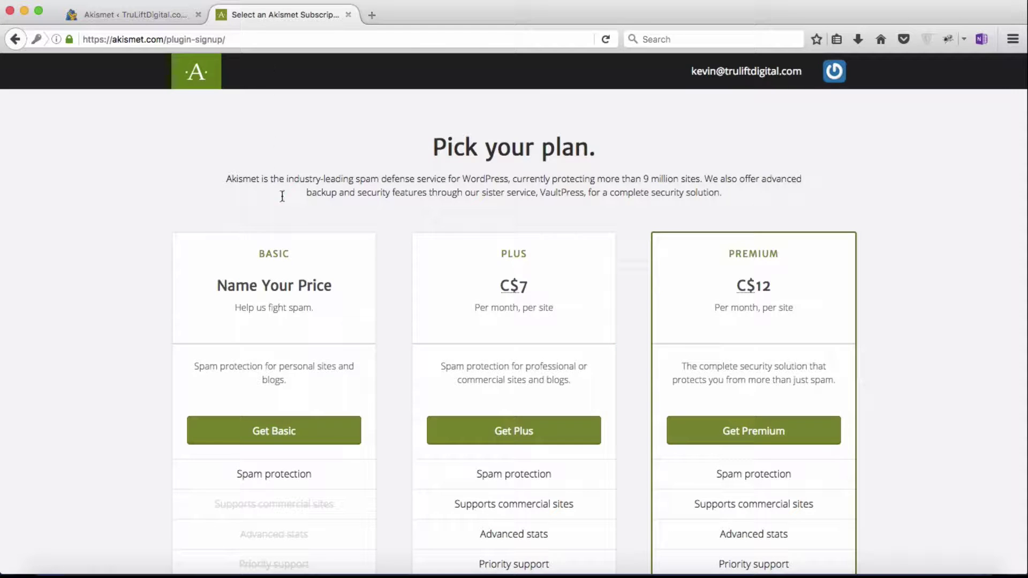
# Choose the Basic plan at C$0.00 per year, enter the contact's first and last name, and continue.
pyautogui.click(305, 431)
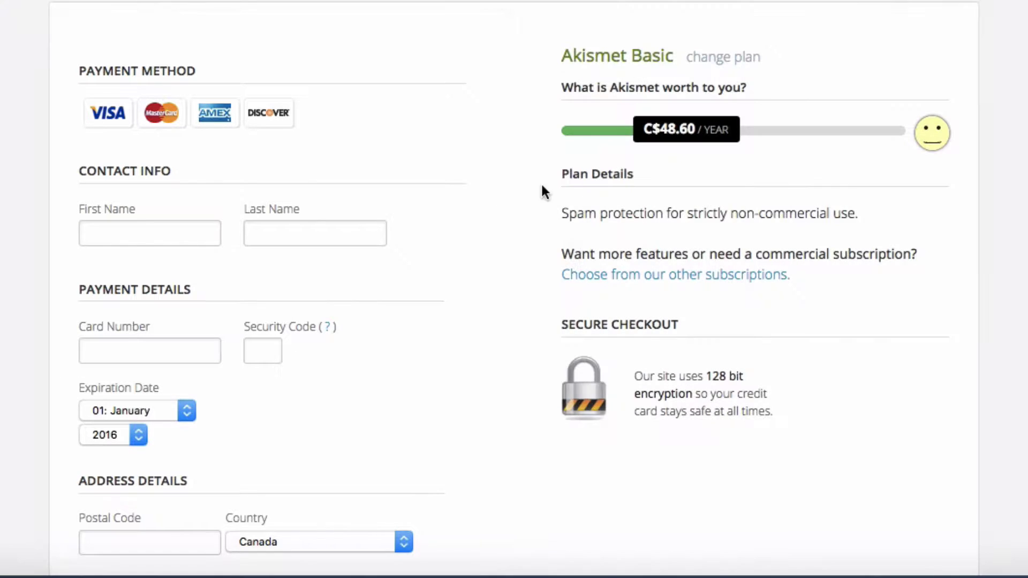
pyautogui.moveTo(695, 134); pyautogui.dragTo(616, 136)
pyautogui.click(163, 141)
pyautogui.press('Tab')
pyautogui.press('Tab')
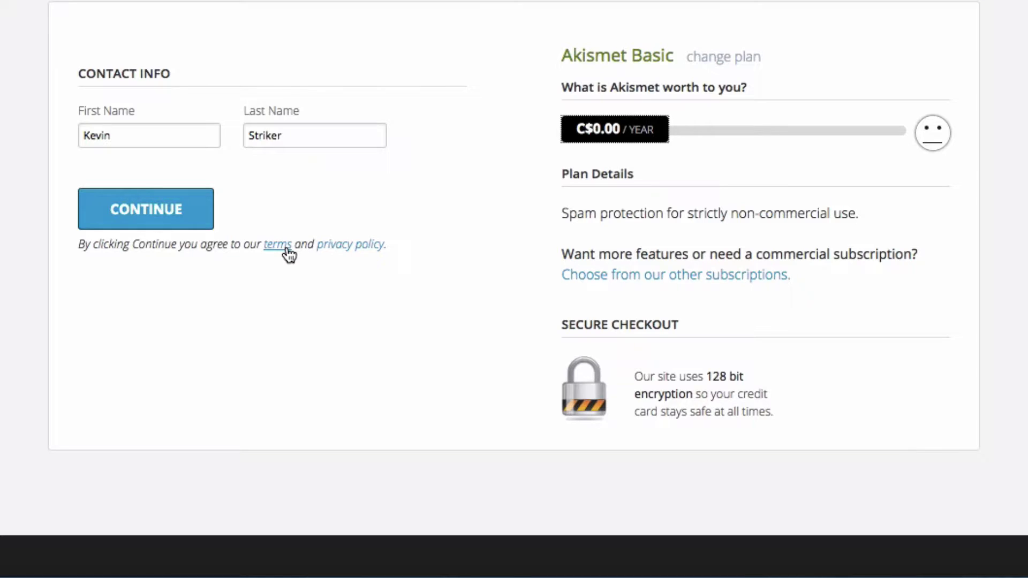
pyautogui.click(196, 221)
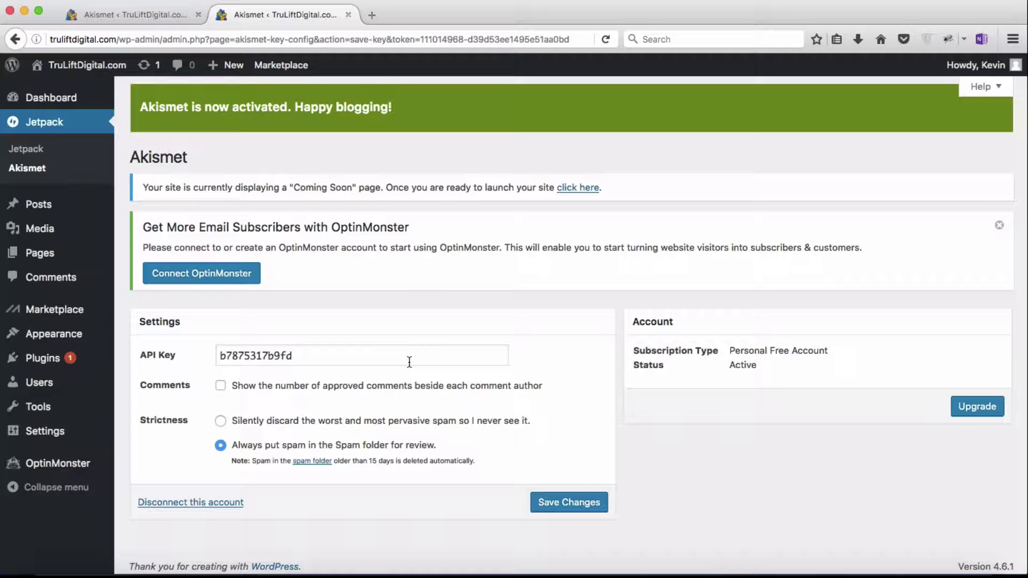
# Copy the API key and paste it into the manual API key field on the WordPress Akismet setup page.
pyautogui.moveTo(316, 355); pyautogui.dragTo(206, 351)
pyautogui.press('super+c')
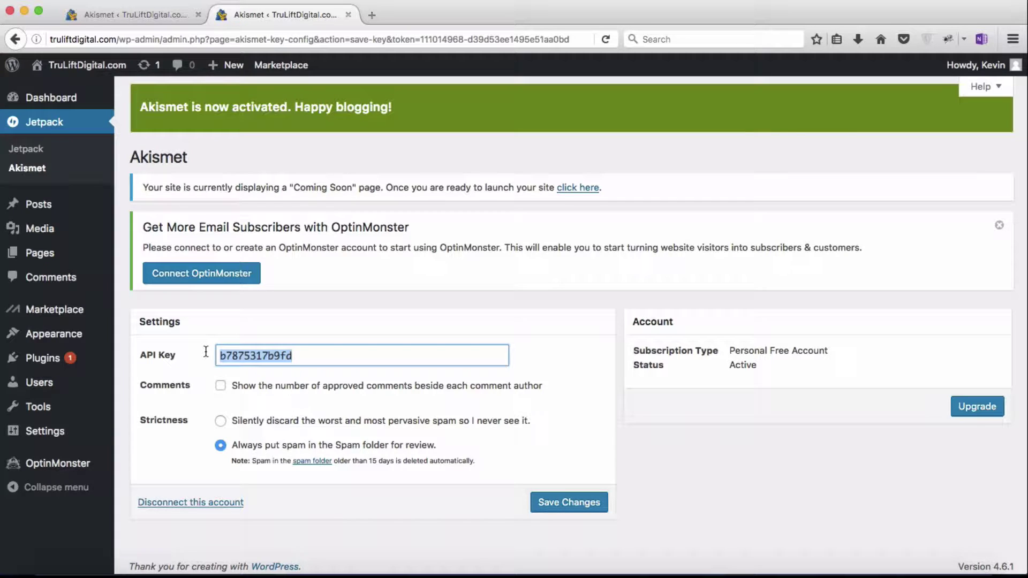
pyautogui.click(134, 15)
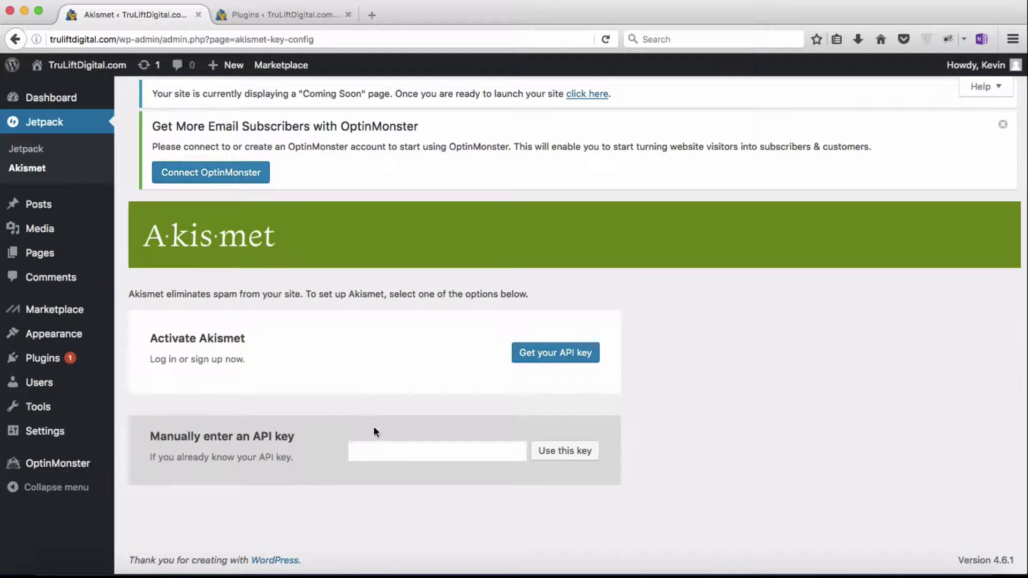
pyautogui.click(379, 449)
pyautogui.press('super+v')
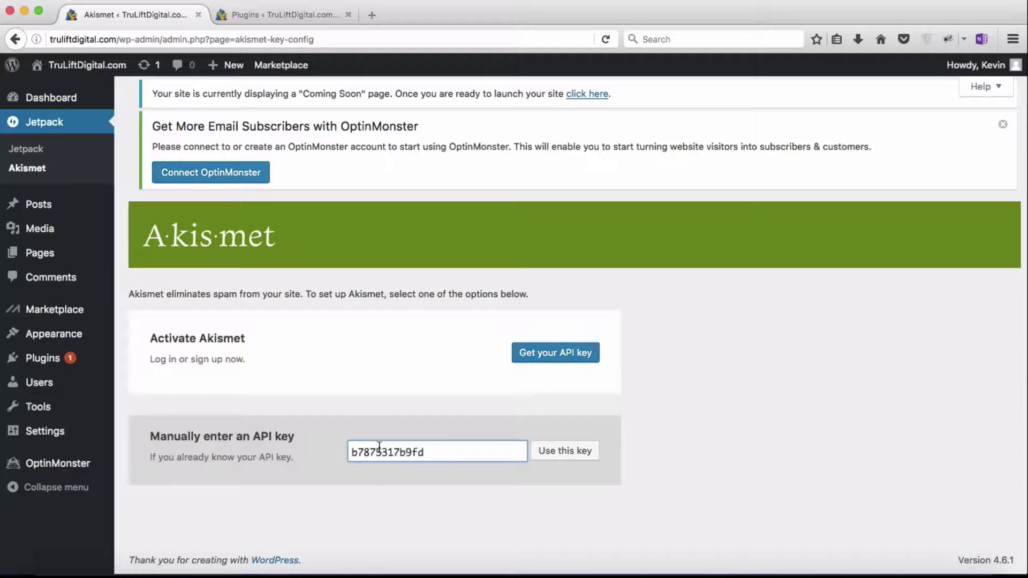
pyautogui.click(561, 456)
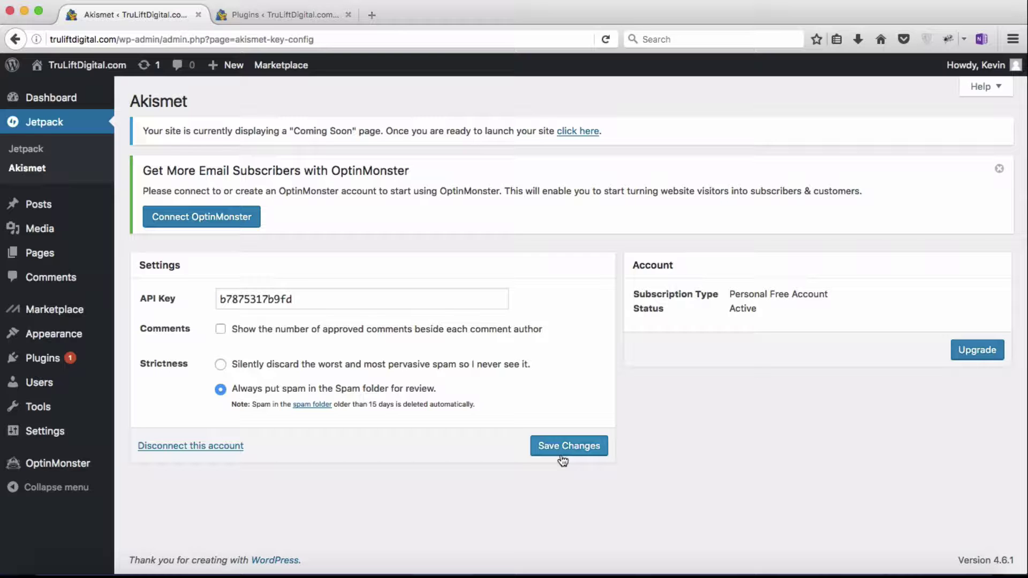
# Open Akismet's Settings from the Plugins list to confirm the active Basic (Free) subscription.
pyautogui.click(37, 356)
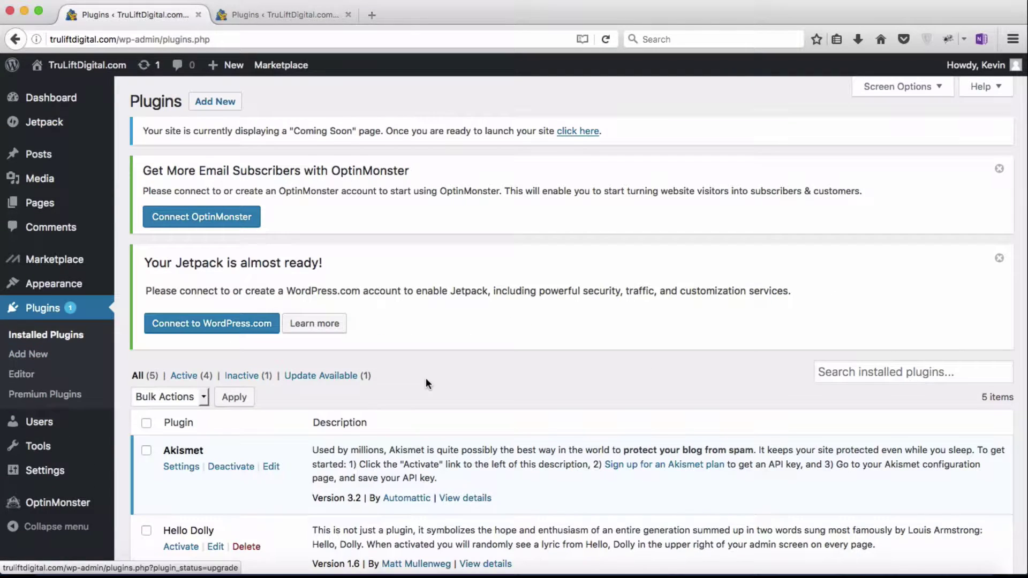
pyautogui.scroll(-5, 425, 378)
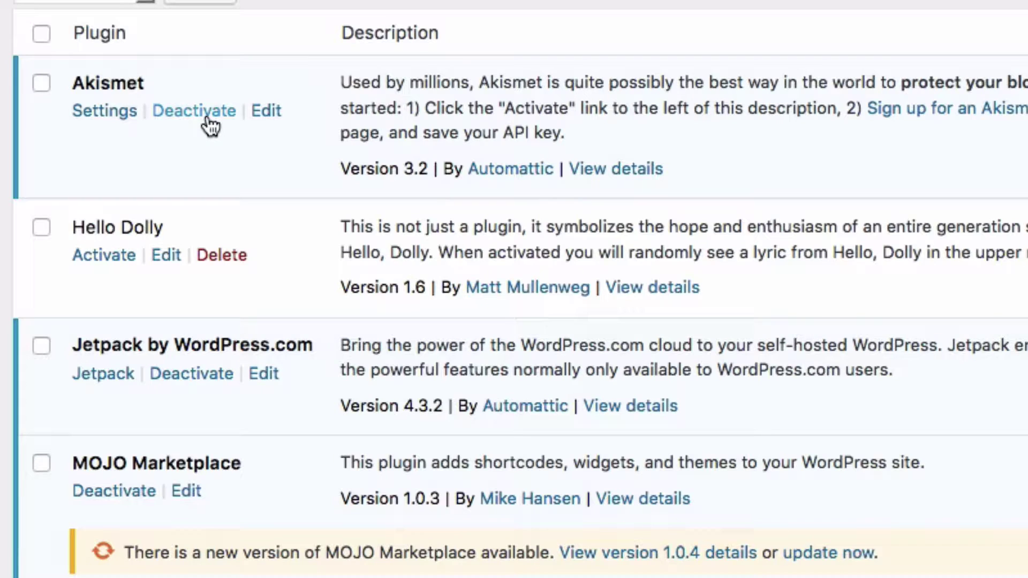
pyautogui.click(108, 122)
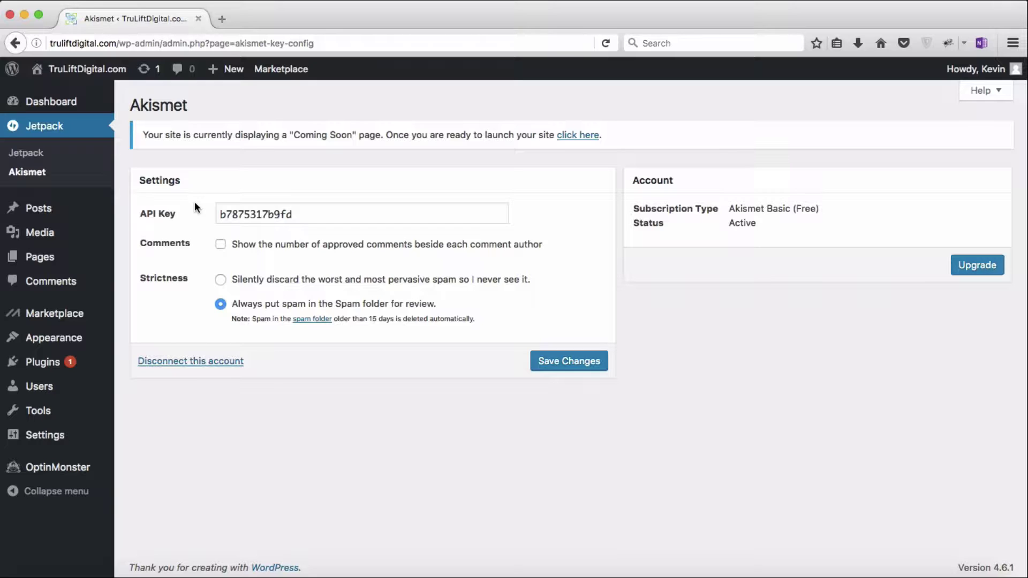
# Deactivate Jetpack from its notice on the Plugins page.
pyautogui.click(49, 369)
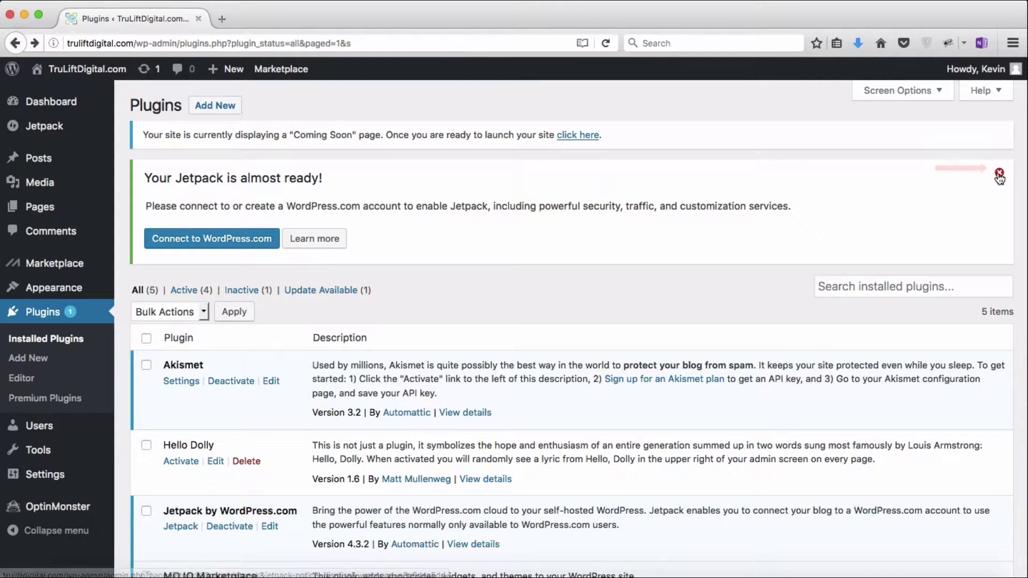
pyautogui.click(999, 174)
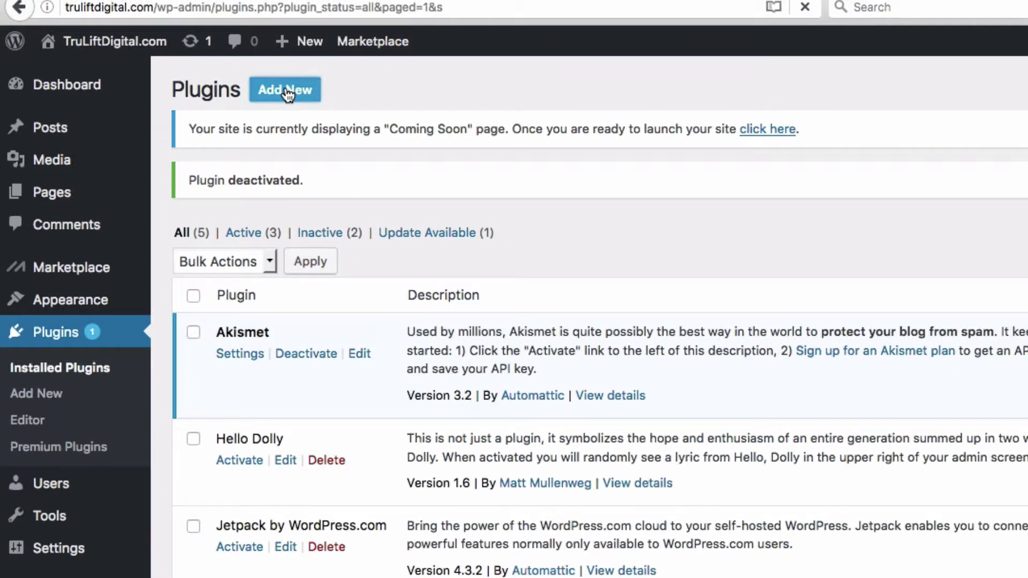
# Search the Add Plugins directory for 'wp supercache'.
pyautogui.click(288, 92)
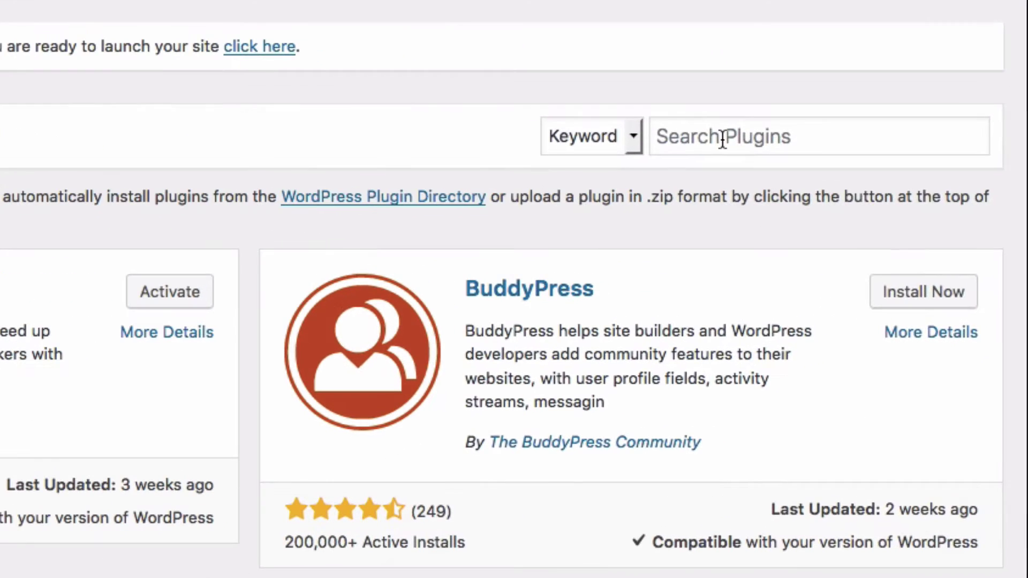
pyautogui.click(849, 189)
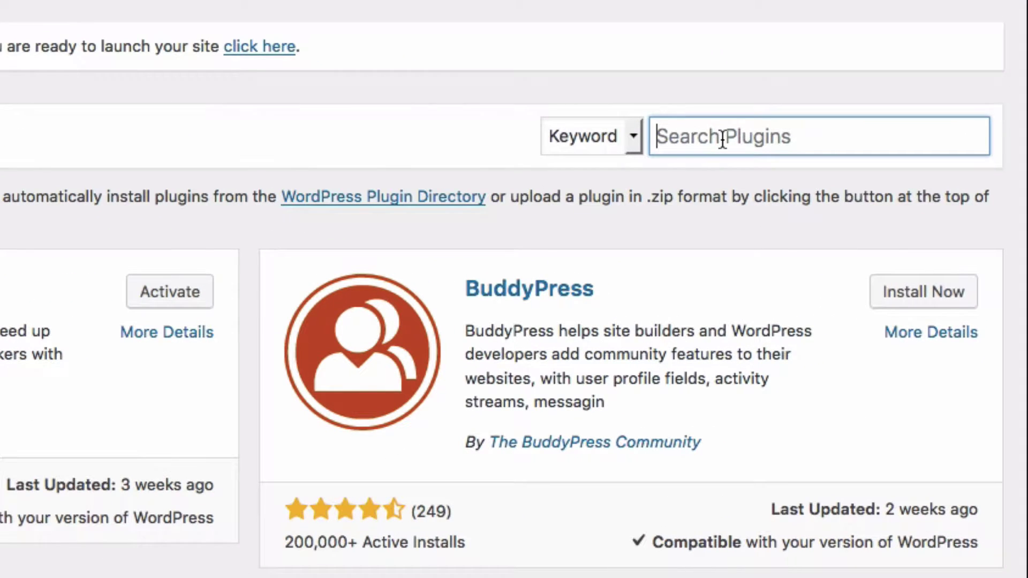
pyautogui.write('wp su')
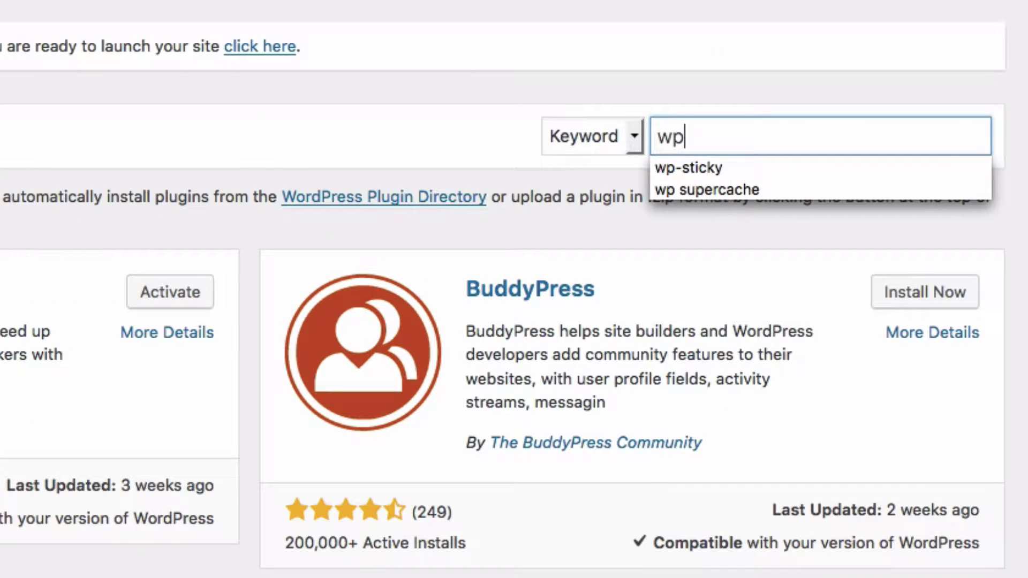
pyautogui.write('percache')
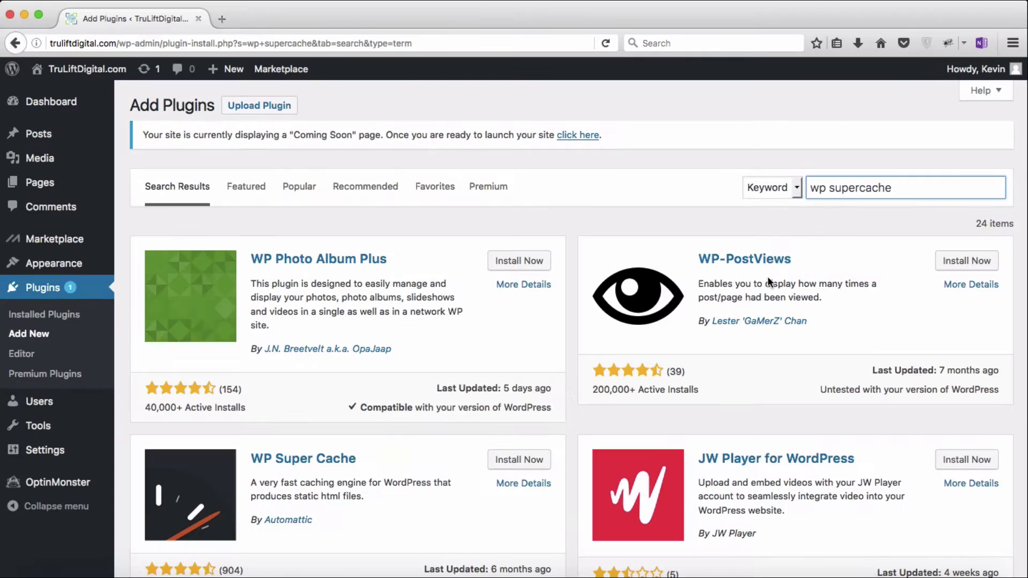
pyautogui.scroll(-3, 767, 277)
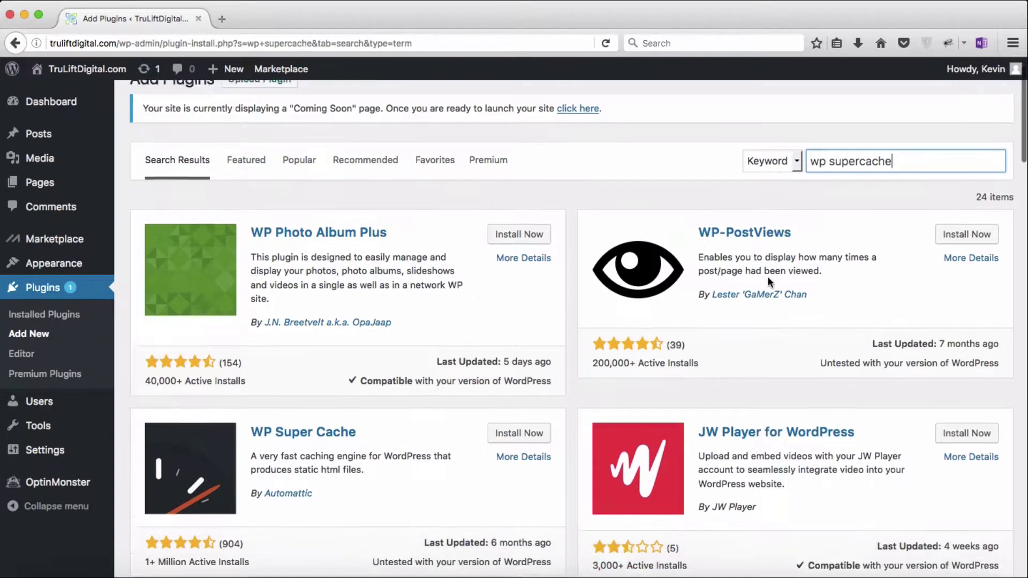
# Scroll the search results down to the WP Super Cache card by Automattic.
pyautogui.scroll(-2, 767, 276)
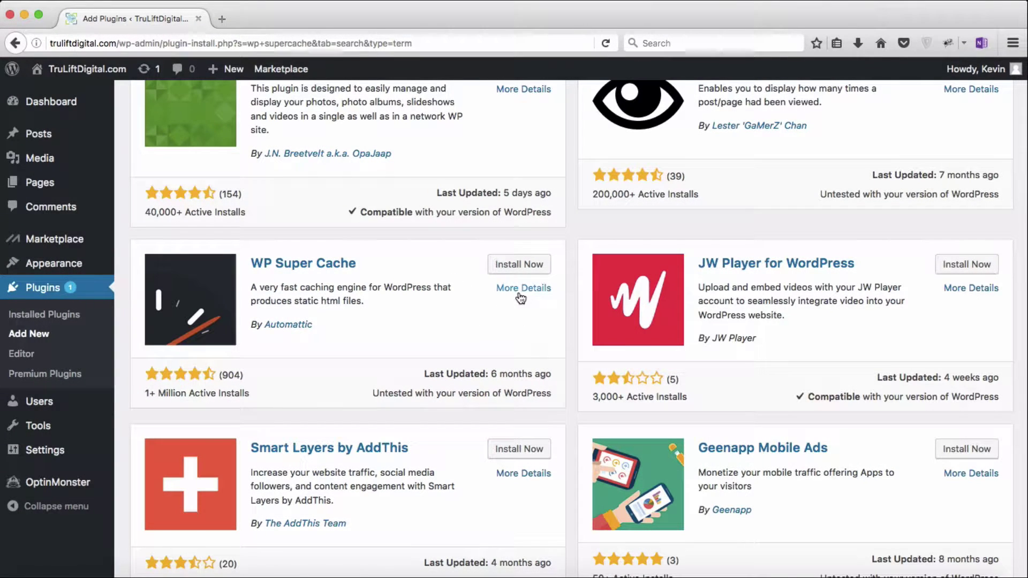
# Open WP Super Cache's full details and scroll through its description.
pyautogui.click(521, 298)
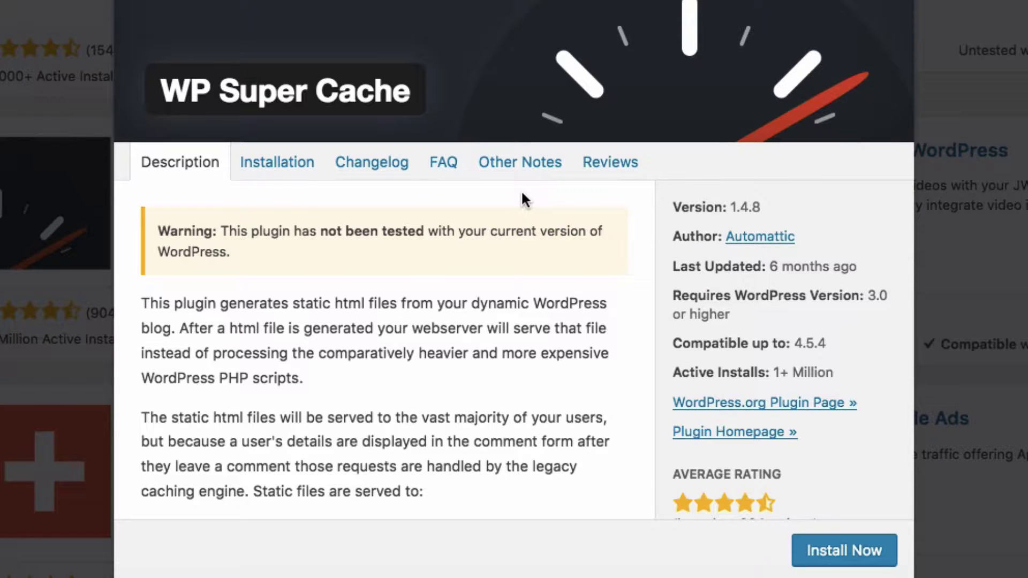
pyautogui.scroll(-2, 522, 194)
pyautogui.scroll(-10, 522, 193)
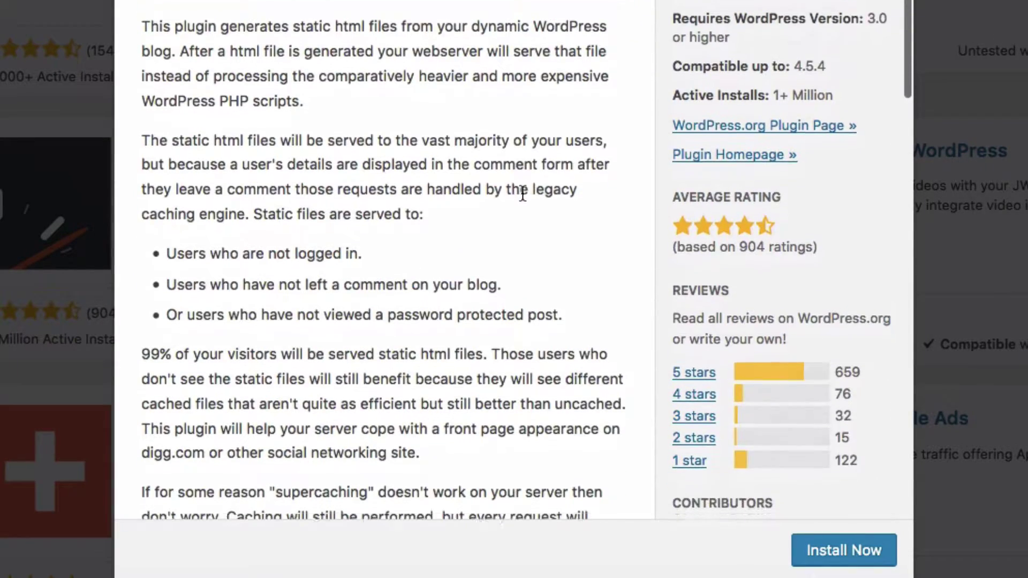
pyautogui.scroll(-1, 522, 195)
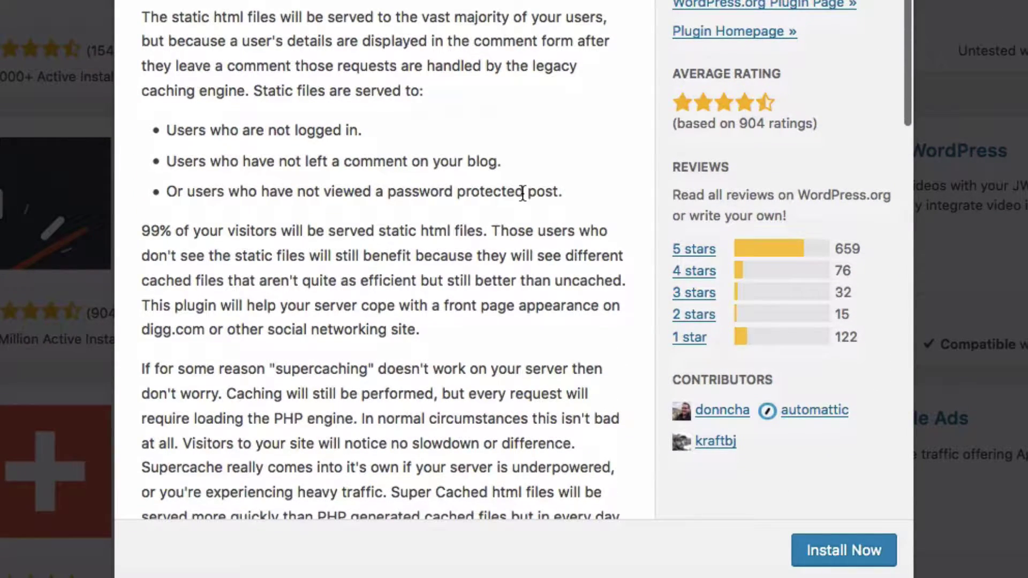
pyautogui.scroll(-20, 522, 192)
pyautogui.scroll(20, 522, 191)
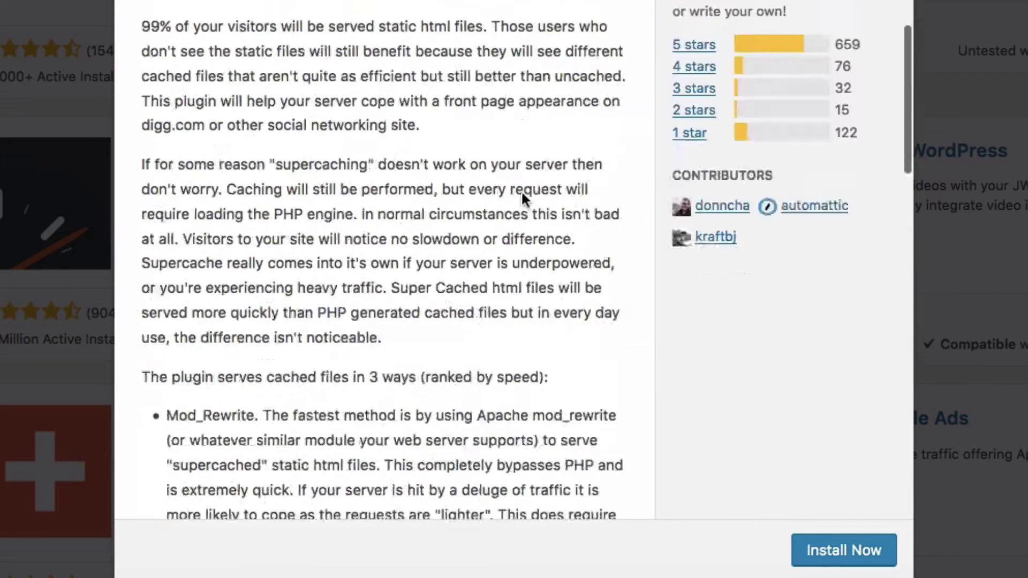
# Review WP Super Cache's Installation, Changelog and FAQ sections.
pyautogui.click(283, 172)
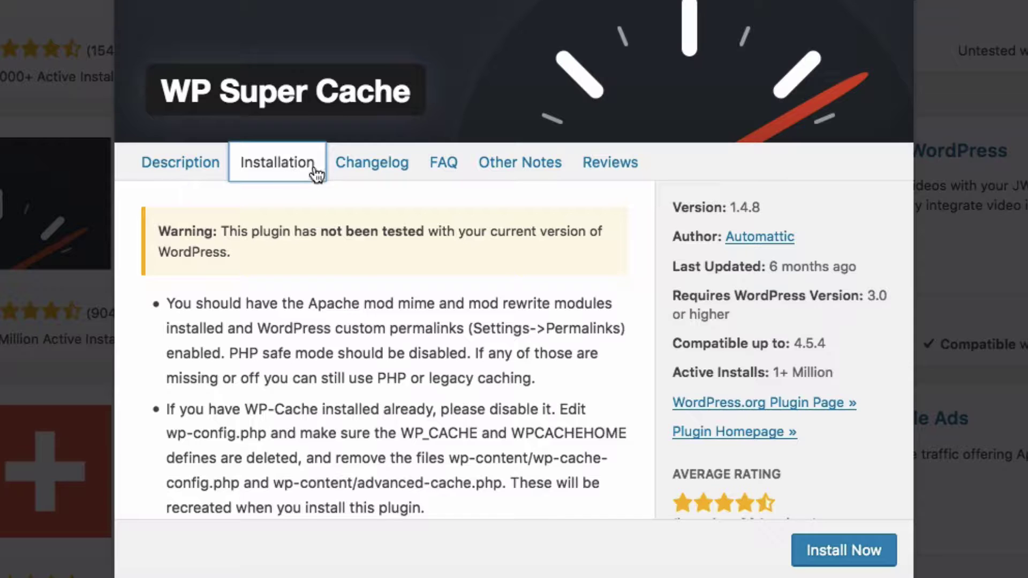
pyautogui.click(378, 168)
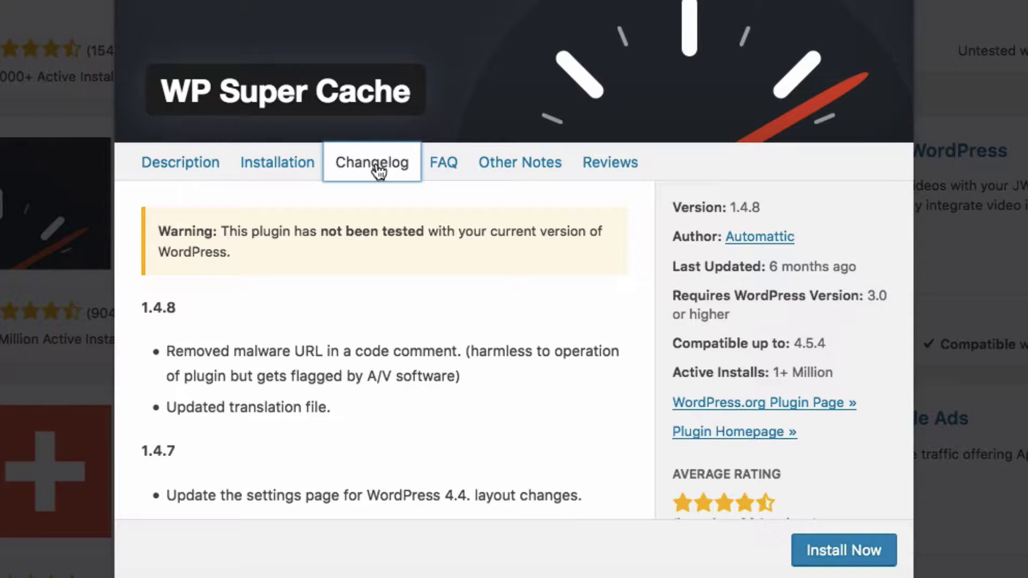
pyautogui.click(449, 172)
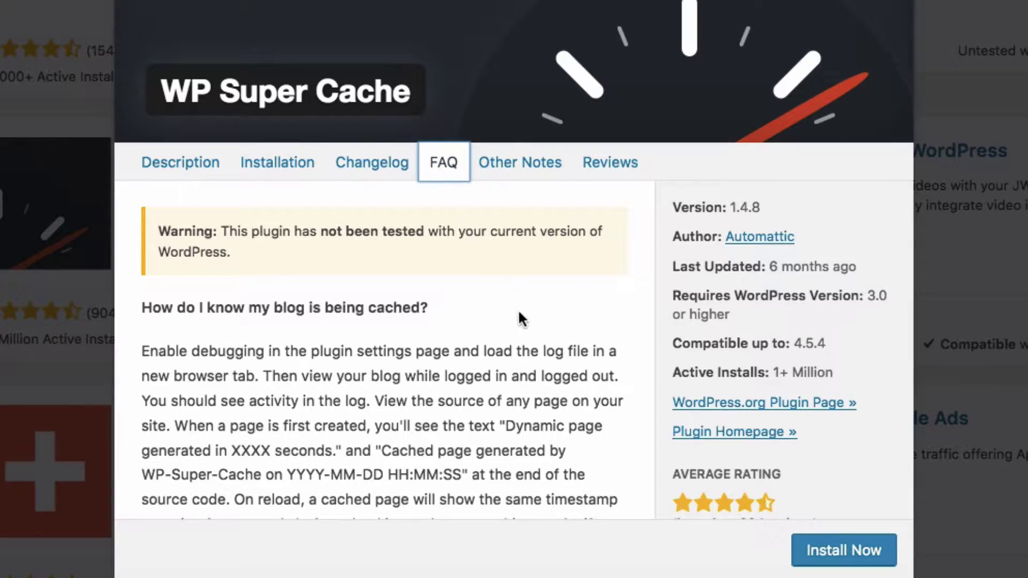
pyautogui.scroll(-5, 525, 321)
pyautogui.scroll(-5, 525, 318)
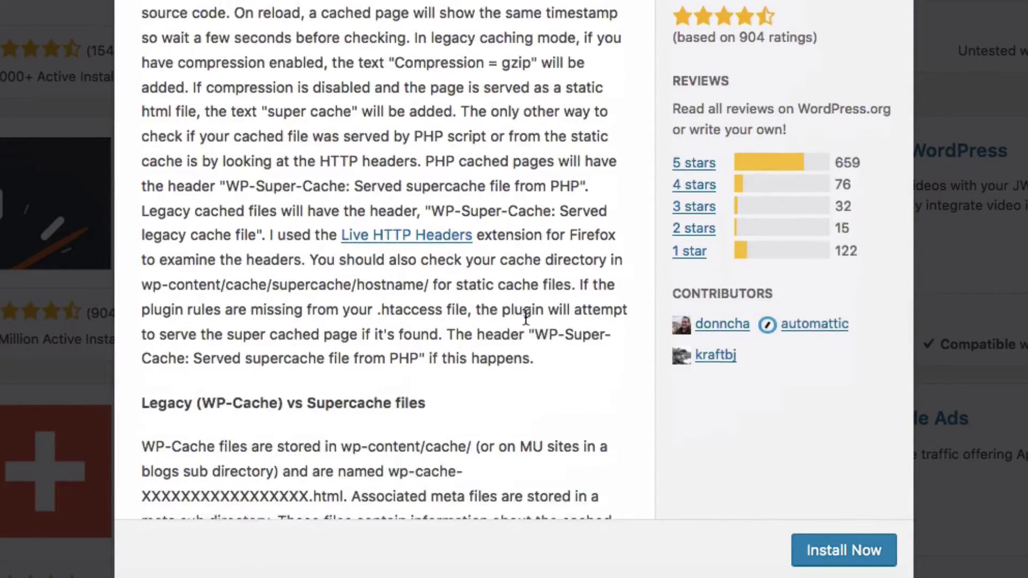
pyautogui.scroll(10, 525, 318)
# Check the Other Notes and Reviews, return to Description, then install WP Super Cache.
pyautogui.click(513, 166)
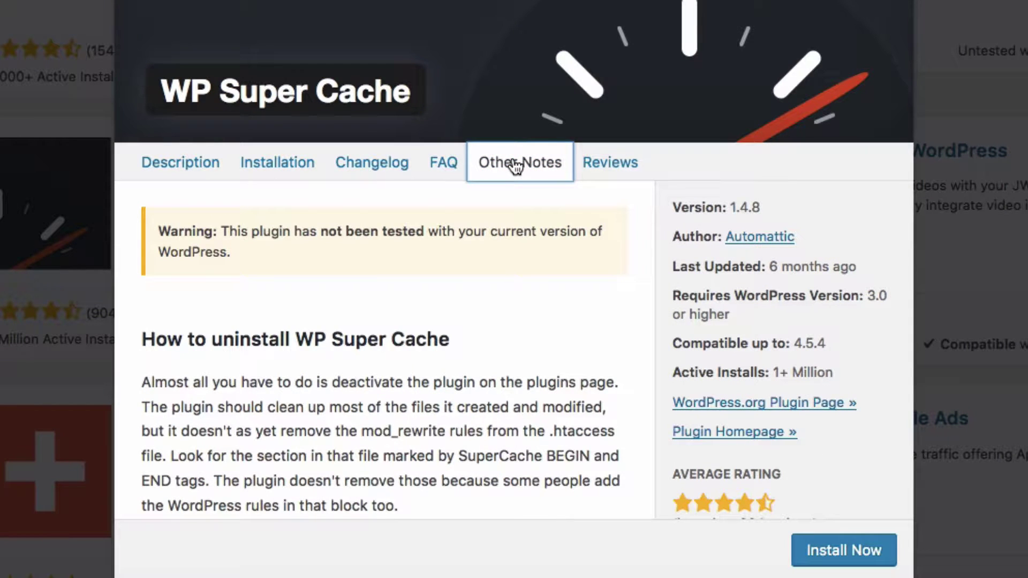
pyautogui.click(622, 171)
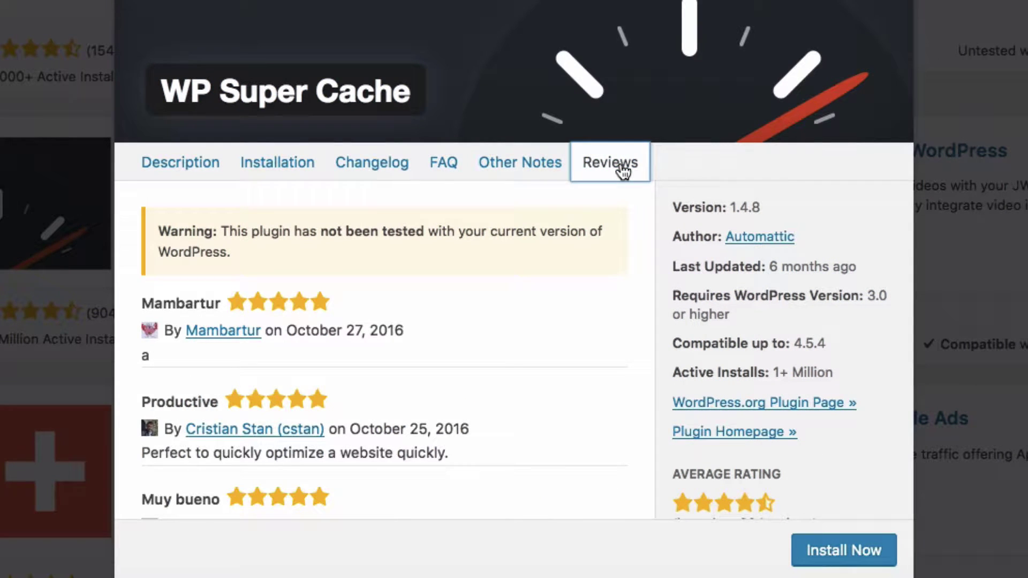
pyautogui.click(181, 174)
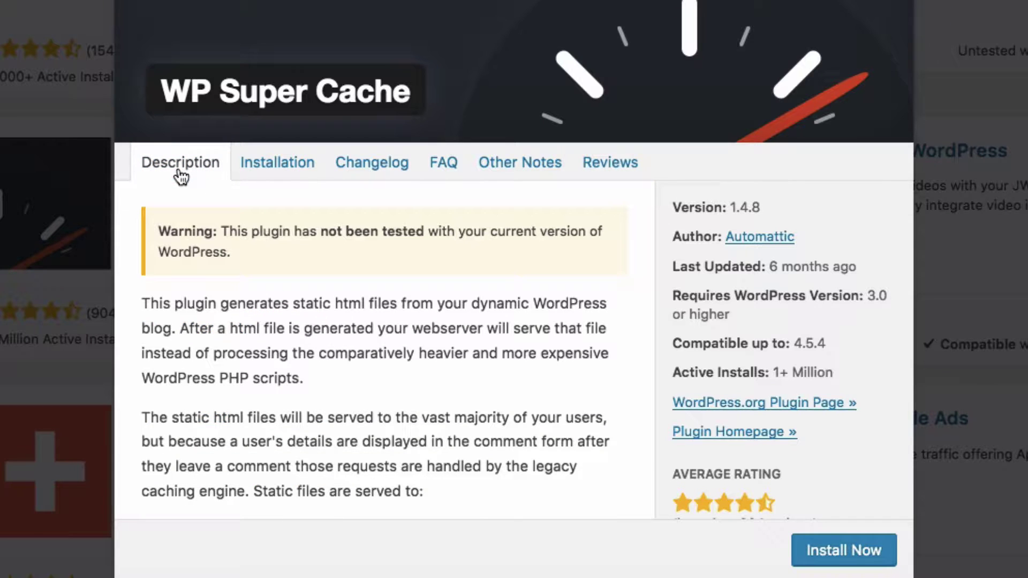
pyautogui.click(843, 548)
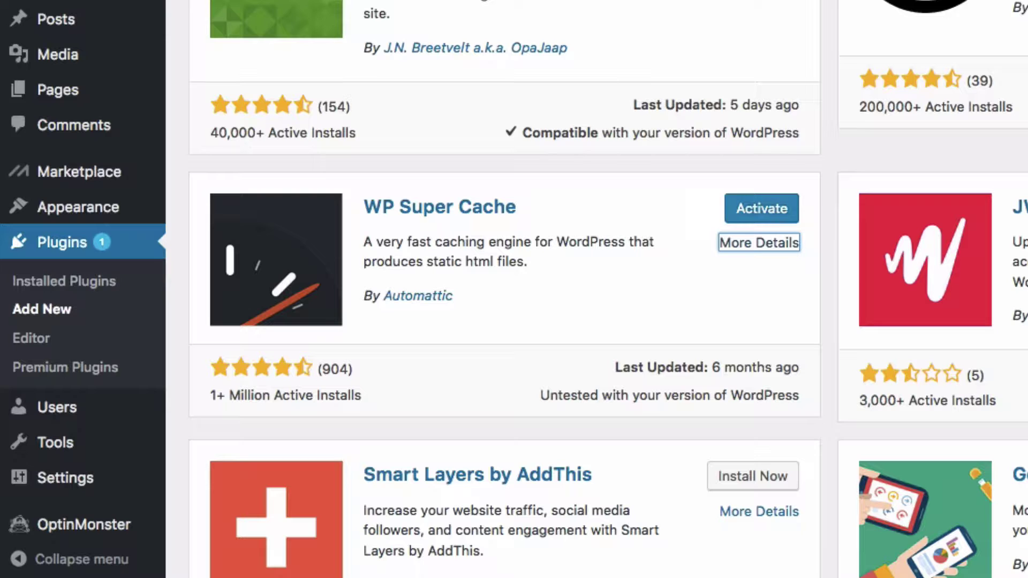
# Activate the newly installed WP Super Cache plugin from its card.
pyautogui.click(761, 217)
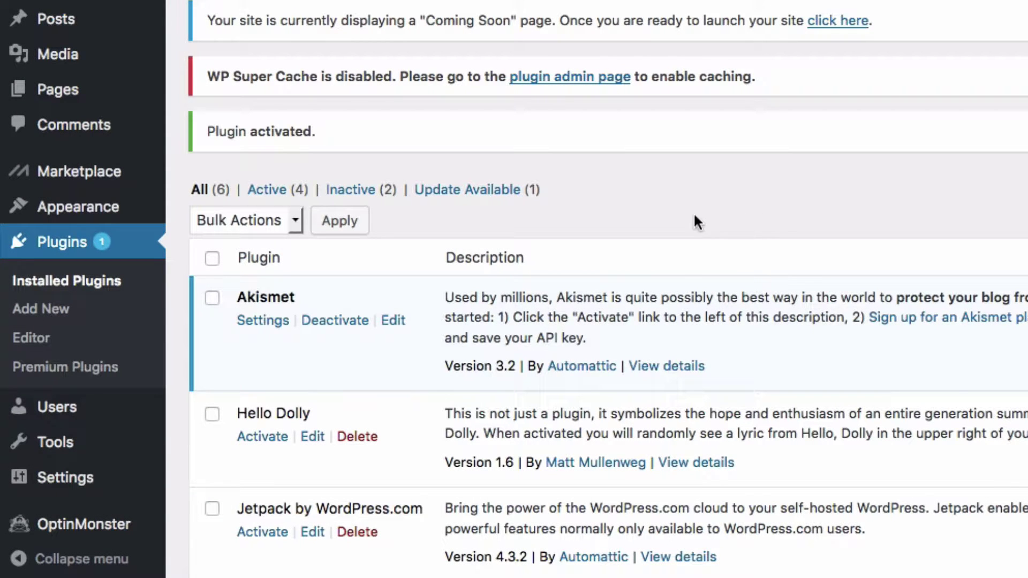
# Switch WP Super Cache to Caching On, update the status, and dismiss the security warning.
pyautogui.click(580, 86)
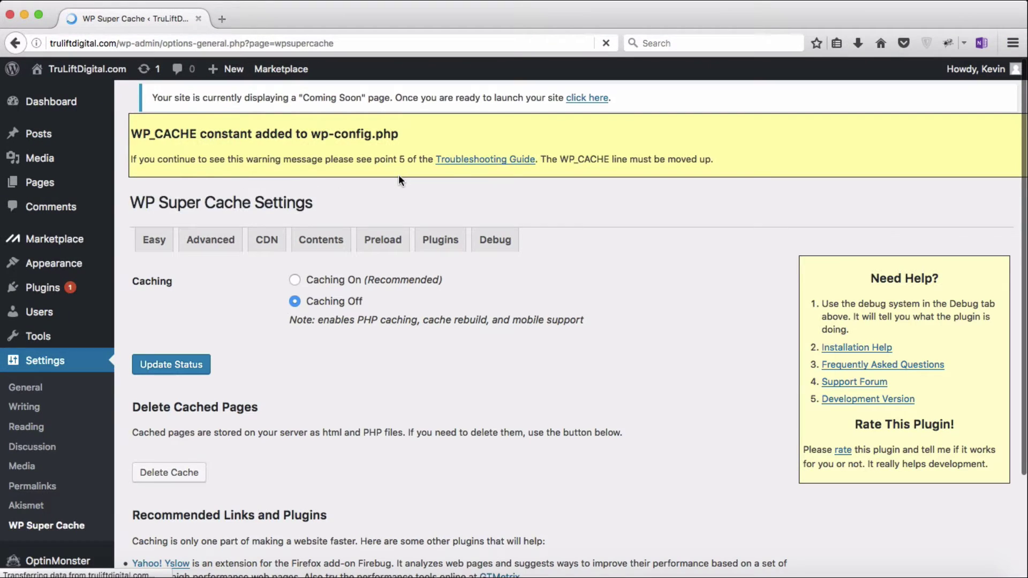
pyautogui.click(295, 279)
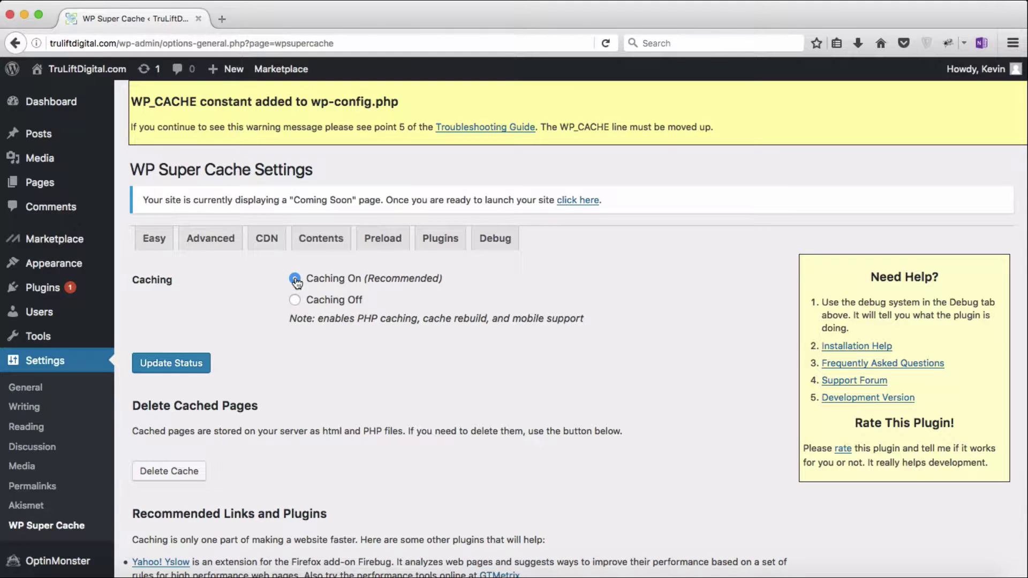
pyautogui.click(178, 367)
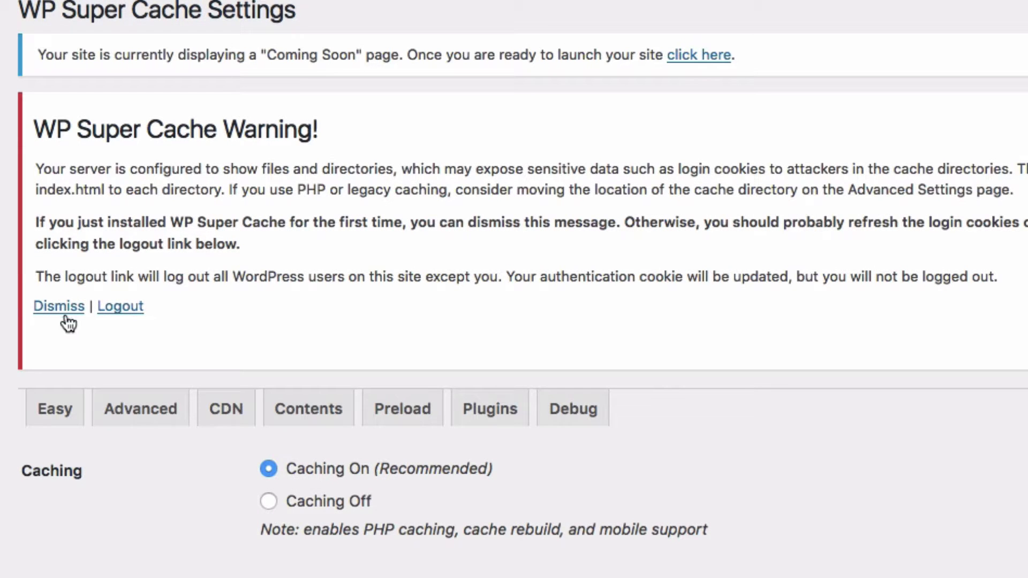
pyautogui.click(63, 311)
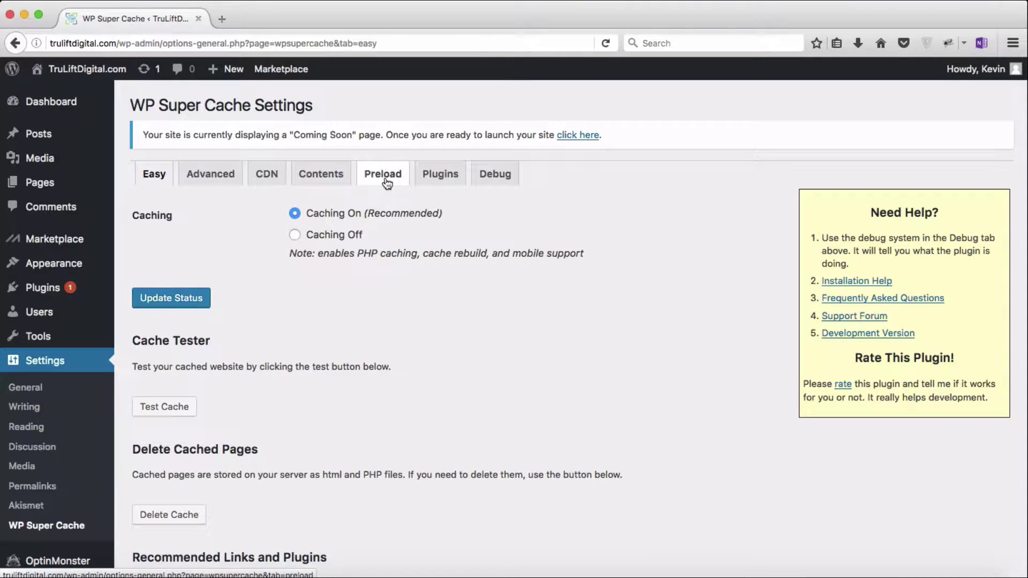
# View the About WordPress page showing version 4.6.1, then return to the installed plugins list.
pyautogui.click(497, 186)
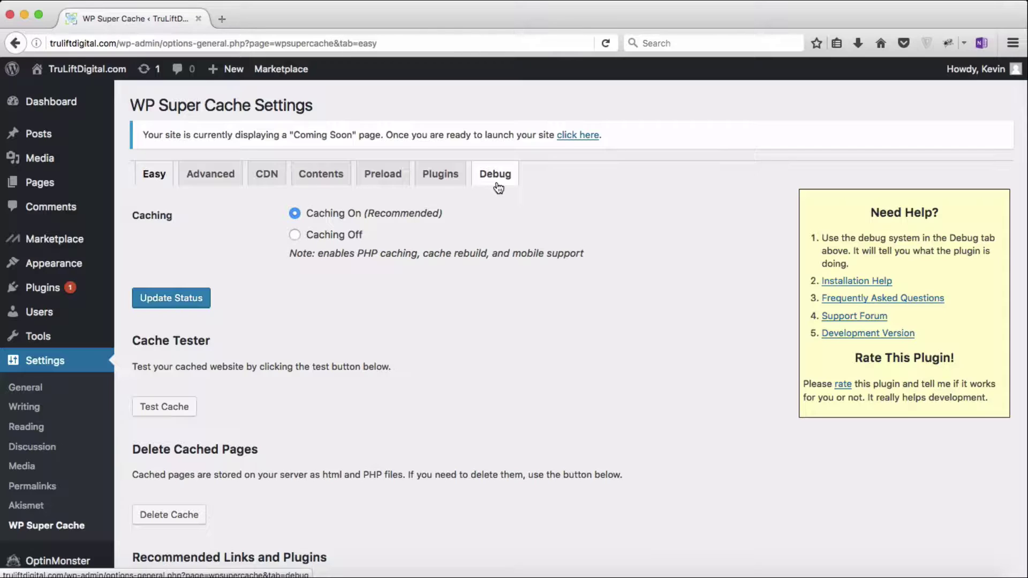
pyautogui.moveTo(45, 291)
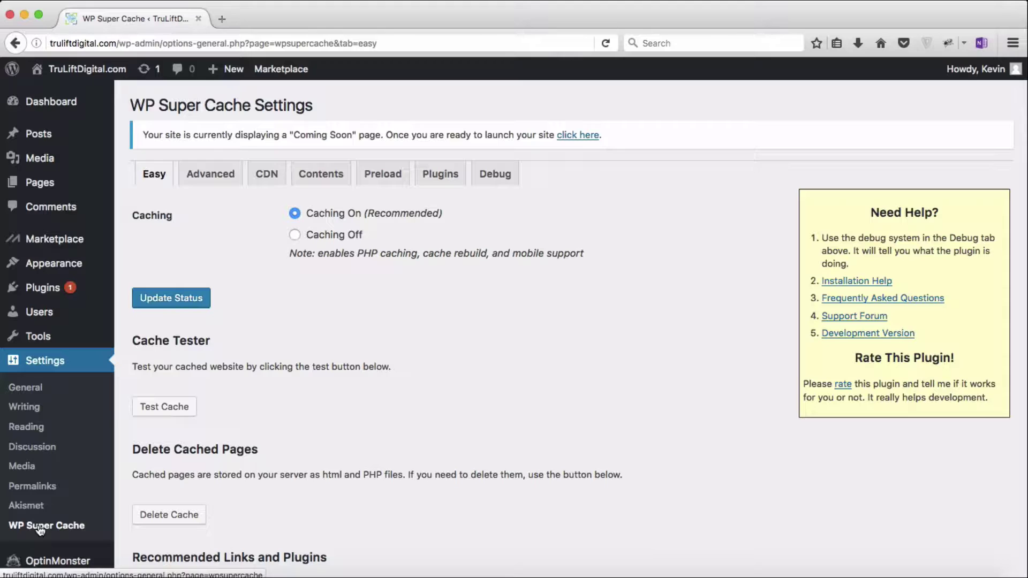
pyautogui.scroll(-5, 419, 415)
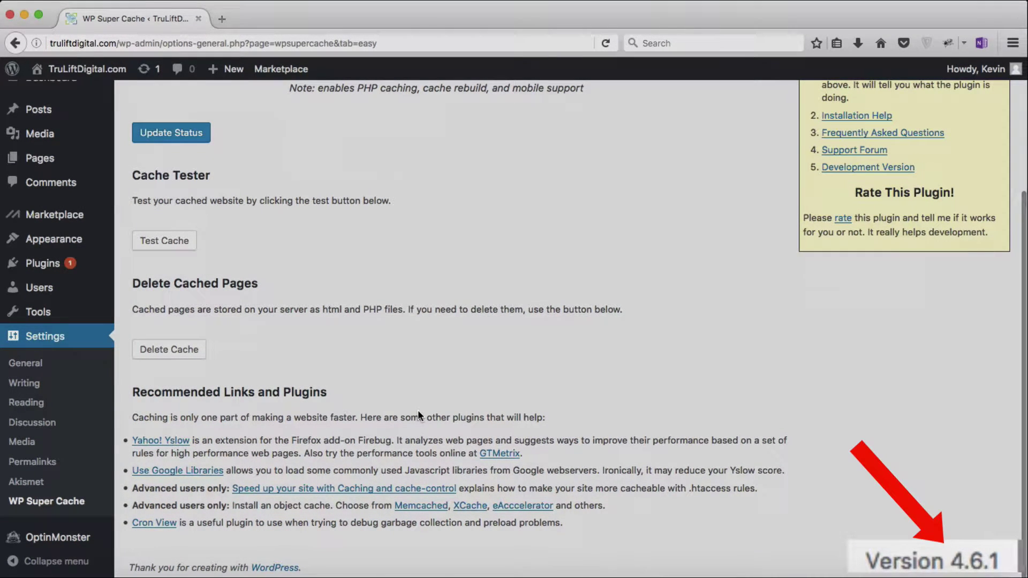
pyautogui.scroll(5, 417, 415)
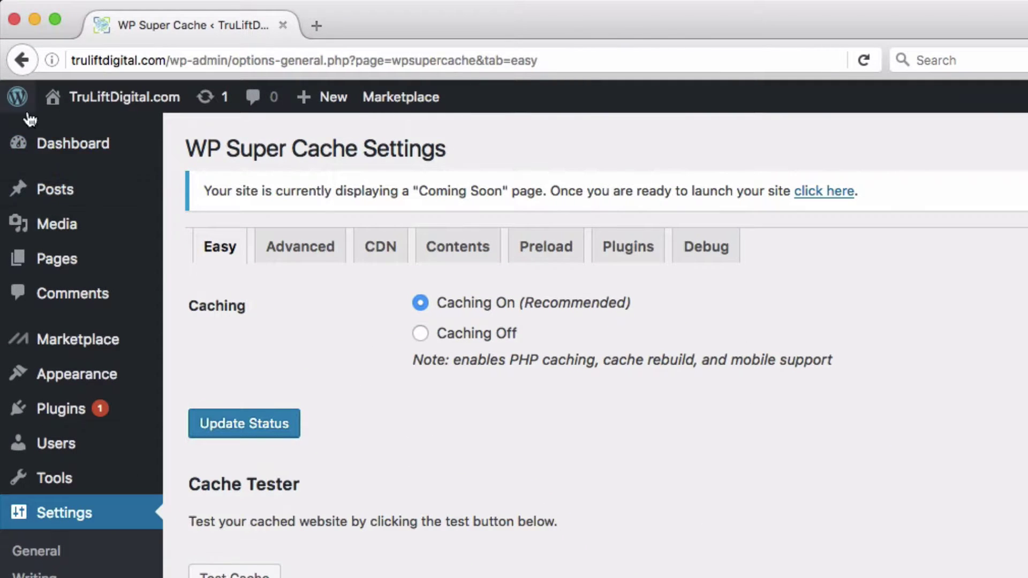
pyautogui.moveTo(14, 69)
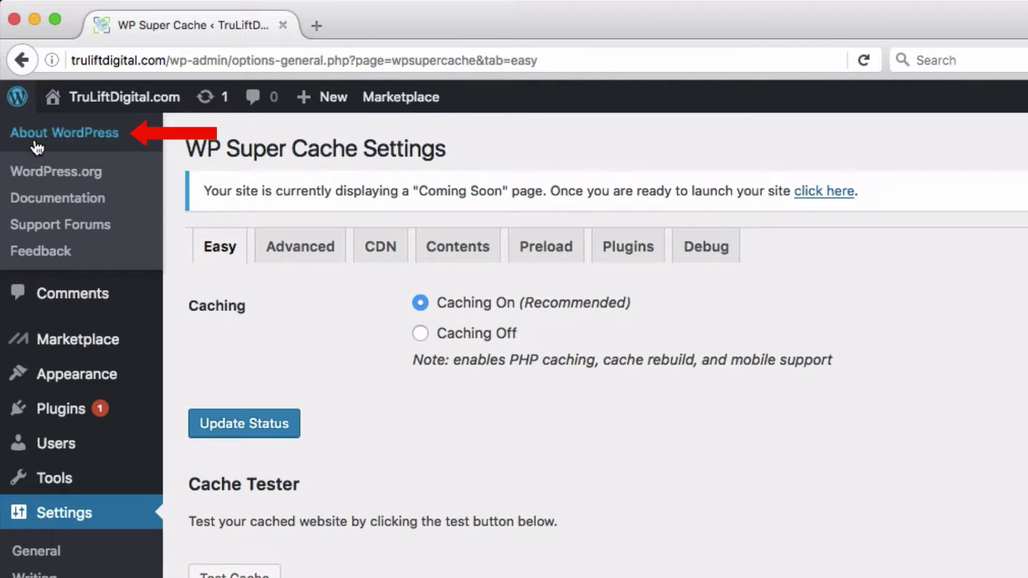
pyautogui.click(35, 141)
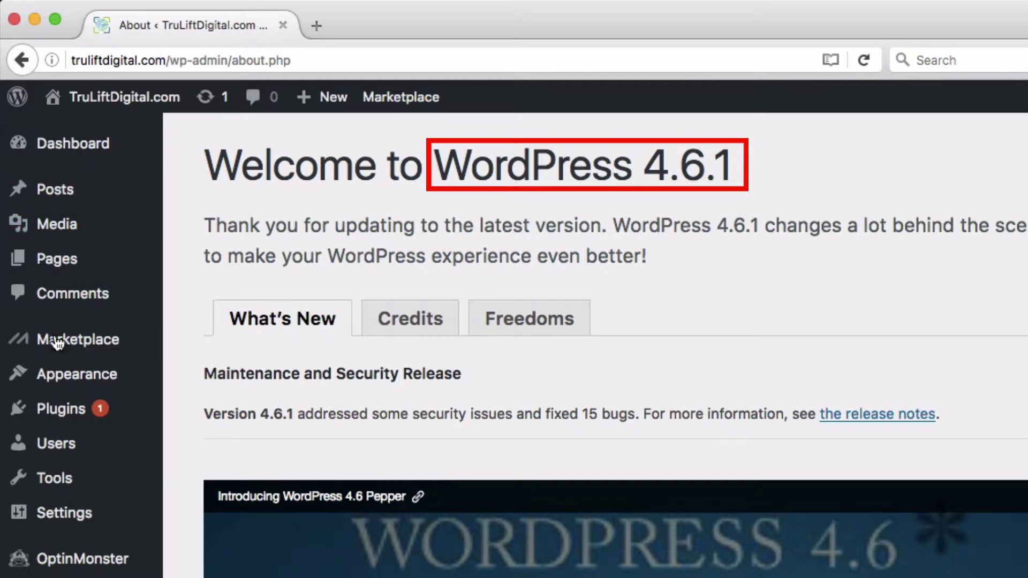
pyautogui.click(62, 423)
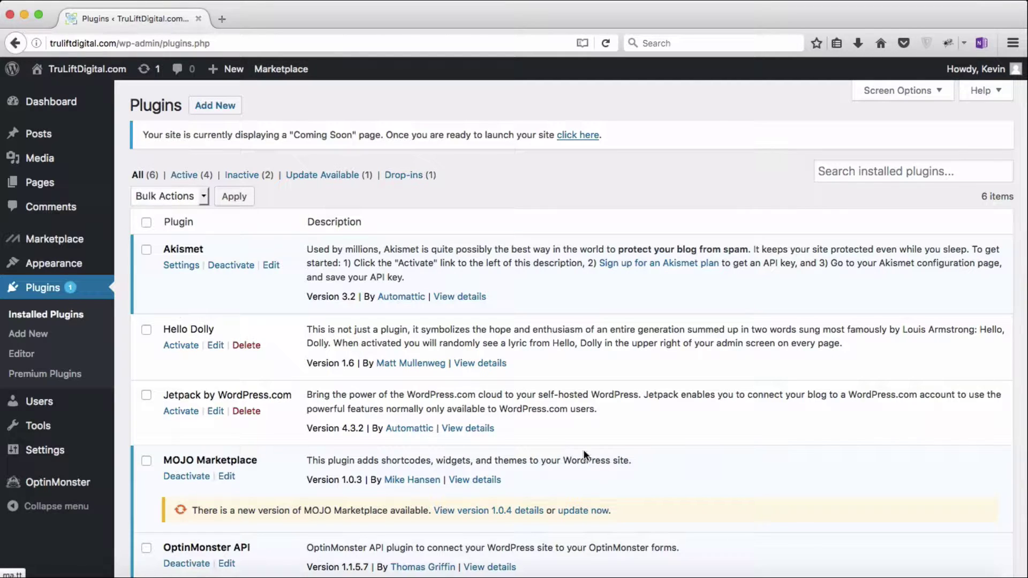
# Update MOJO Marketplace to version 1.0.5 from the installed plugins list.
pyautogui.scroll(-4, 602, 461)
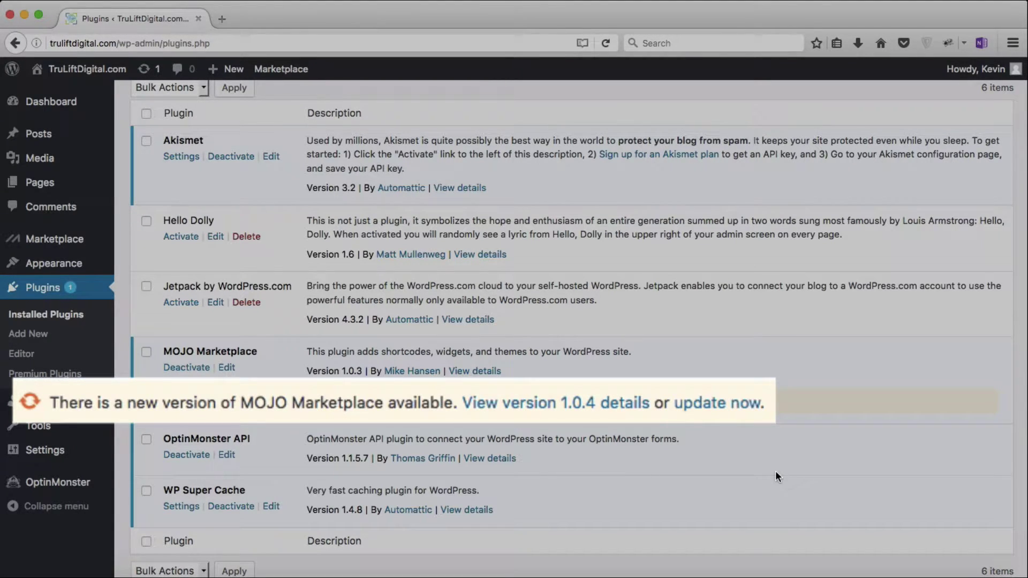
pyautogui.click(721, 406)
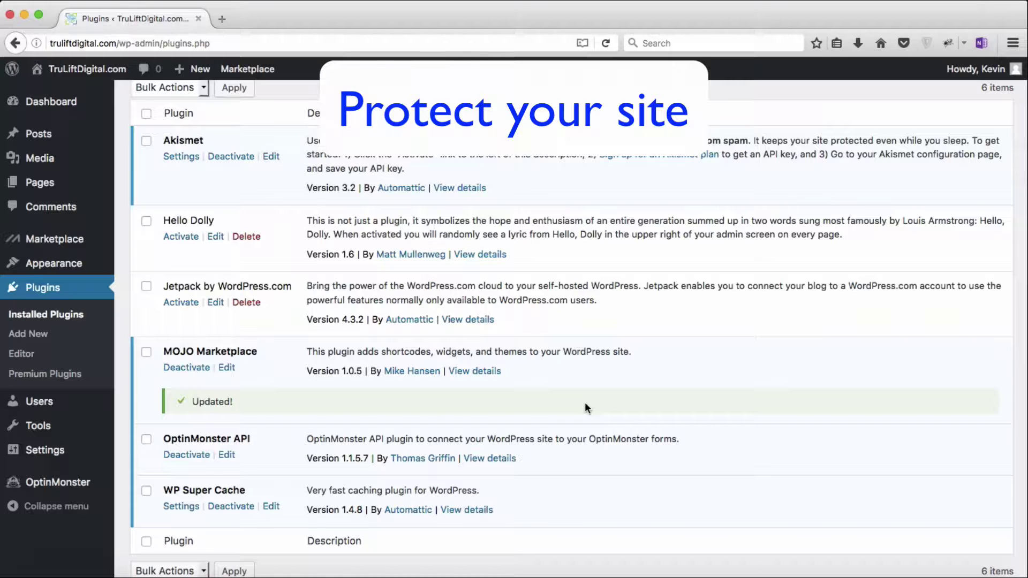
pyautogui.scroll(3, 584, 402)
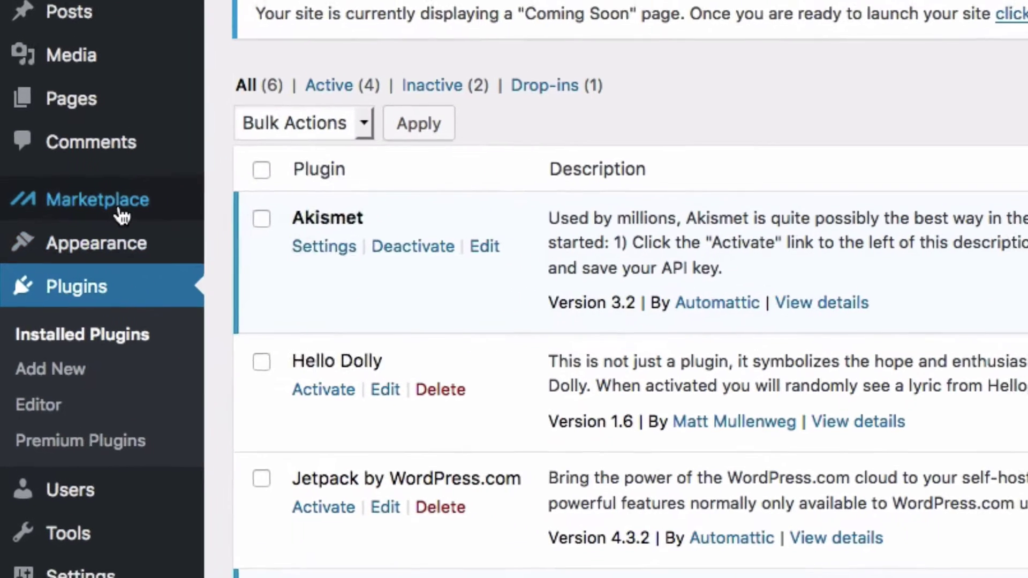
# Open the $99 one-time 'Backup Your WordPress Website' service under Marketplace > Services and read its description.
pyautogui.moveTo(67, 243)
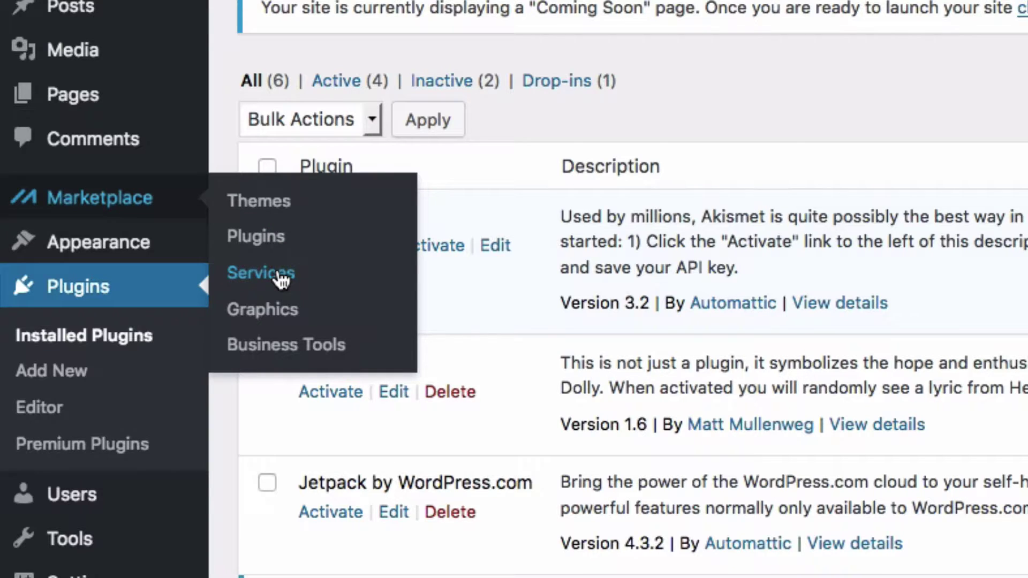
pyautogui.click(280, 278)
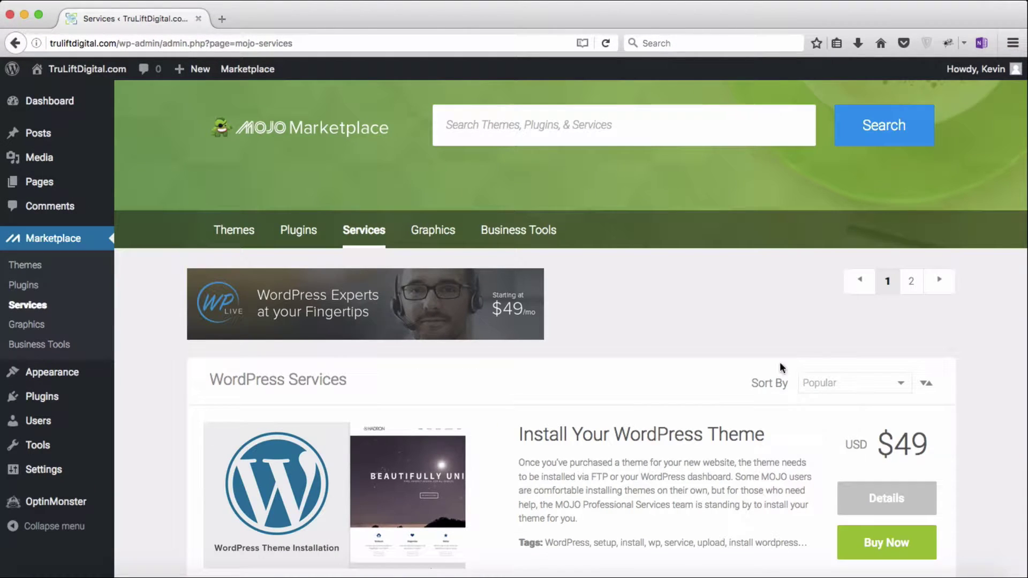
pyautogui.scroll(-14, 972, 401)
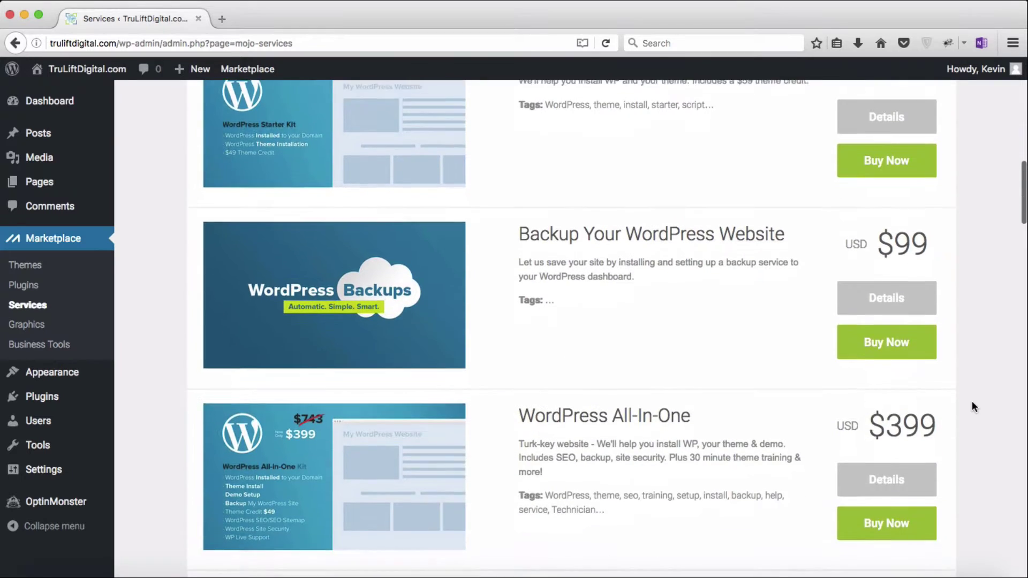
pyautogui.scroll(-2, 972, 402)
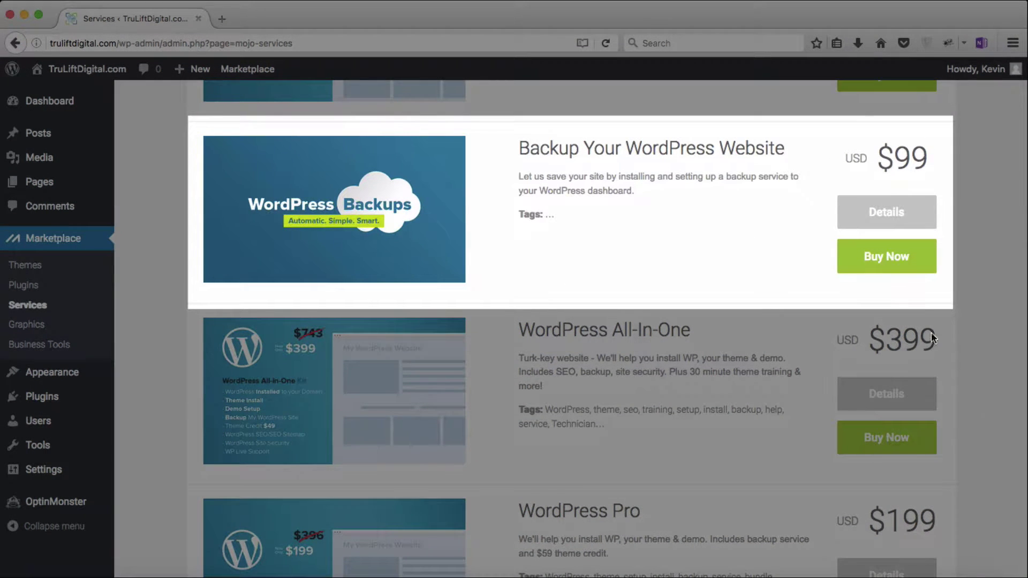
pyautogui.click(879, 216)
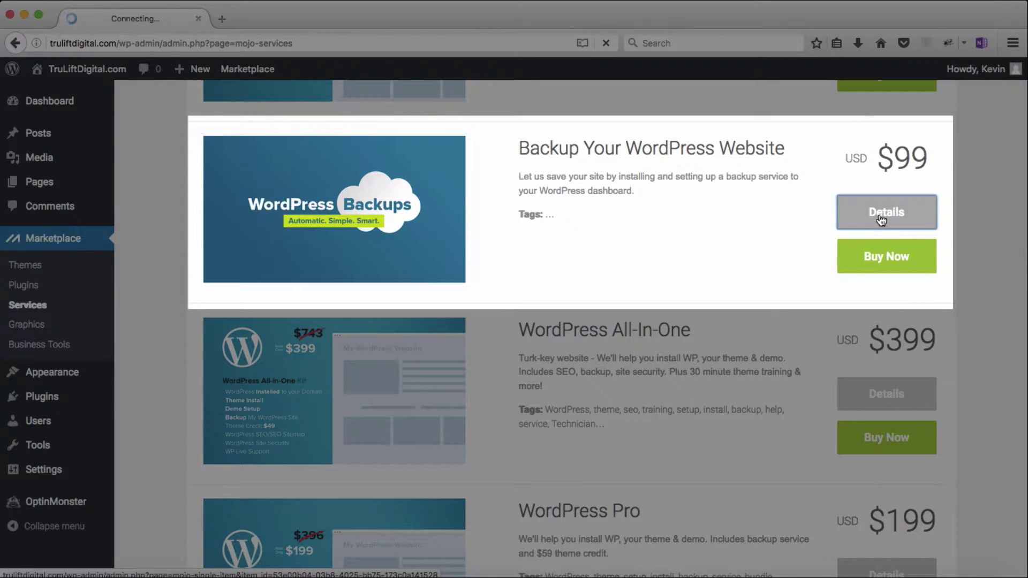
pyautogui.scroll(-3, 1017, 405)
pyautogui.scroll(-5, 1017, 406)
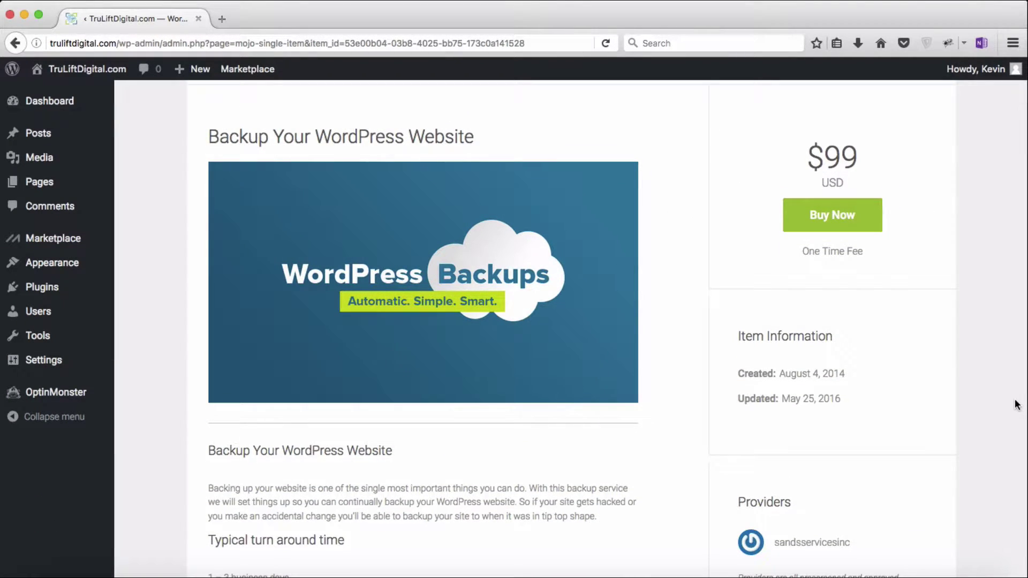
pyautogui.scroll(-10, 1017, 405)
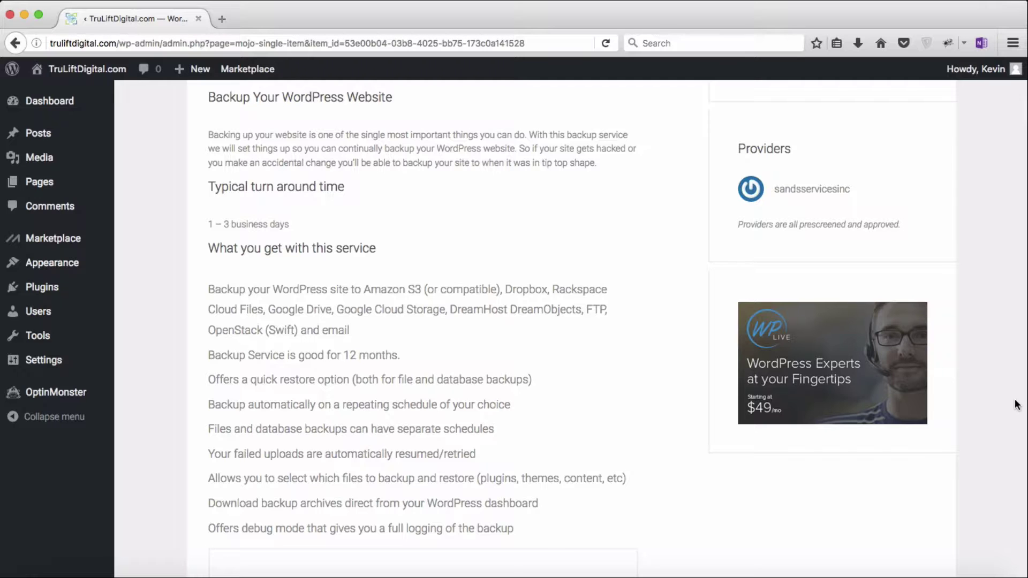
pyautogui.scroll(10, 1016, 404)
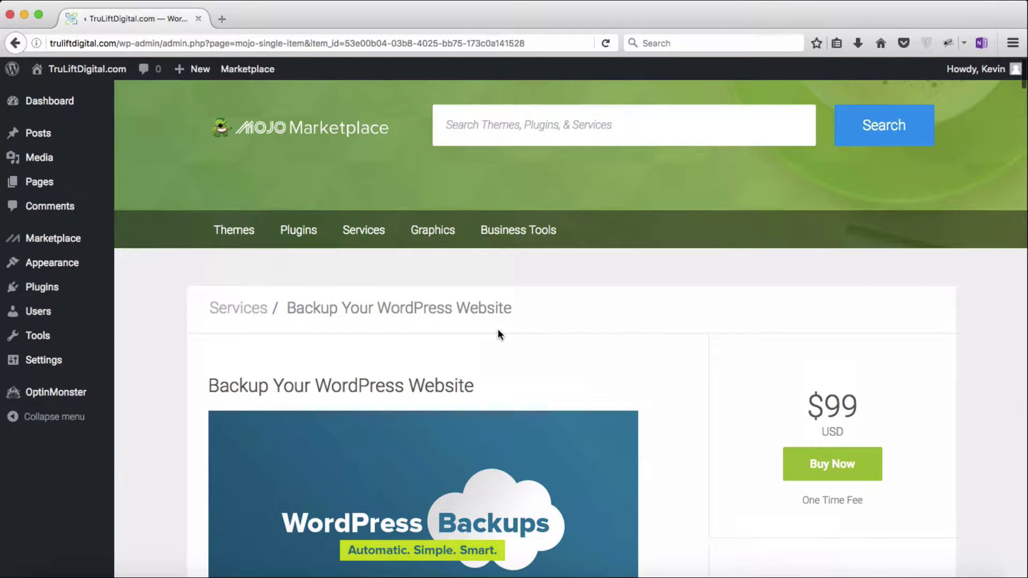
# Search the plugin directory for 'dropbox' under Plugins > Add New.
pyautogui.moveTo(35, 295)
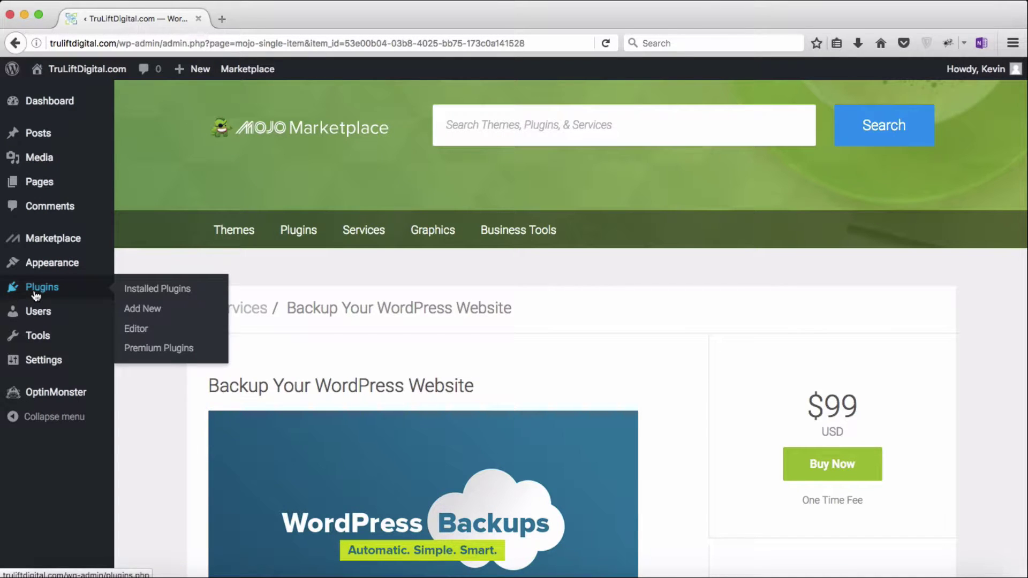
pyautogui.click(35, 295)
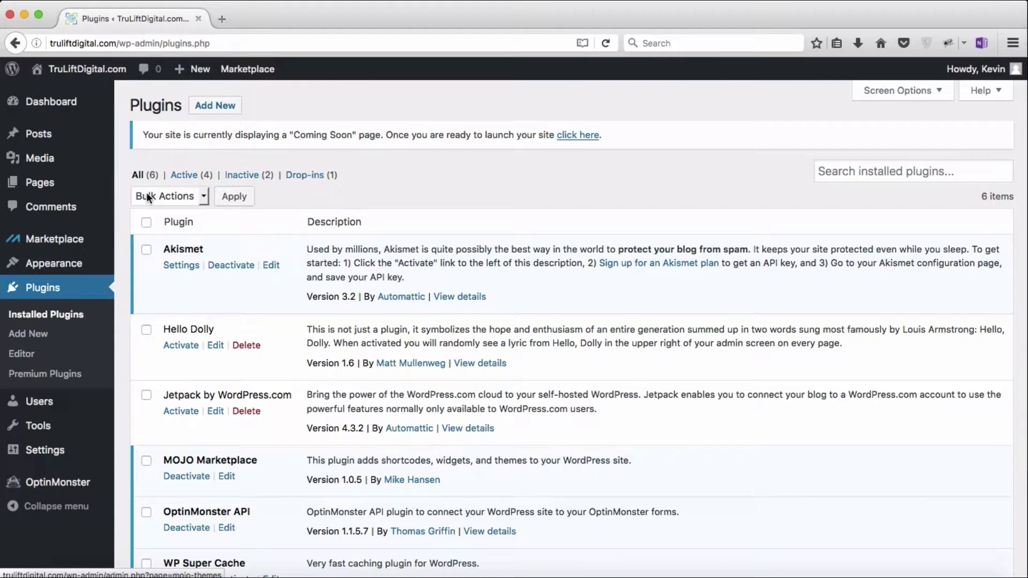
pyautogui.click(221, 107)
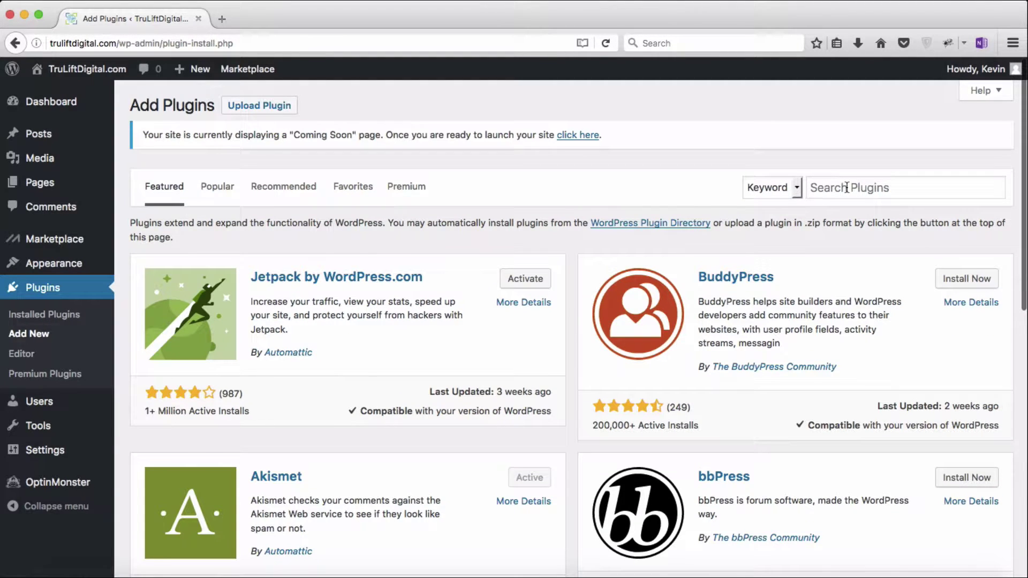
pyautogui.click(843, 187)
pyautogui.write('dropbox')
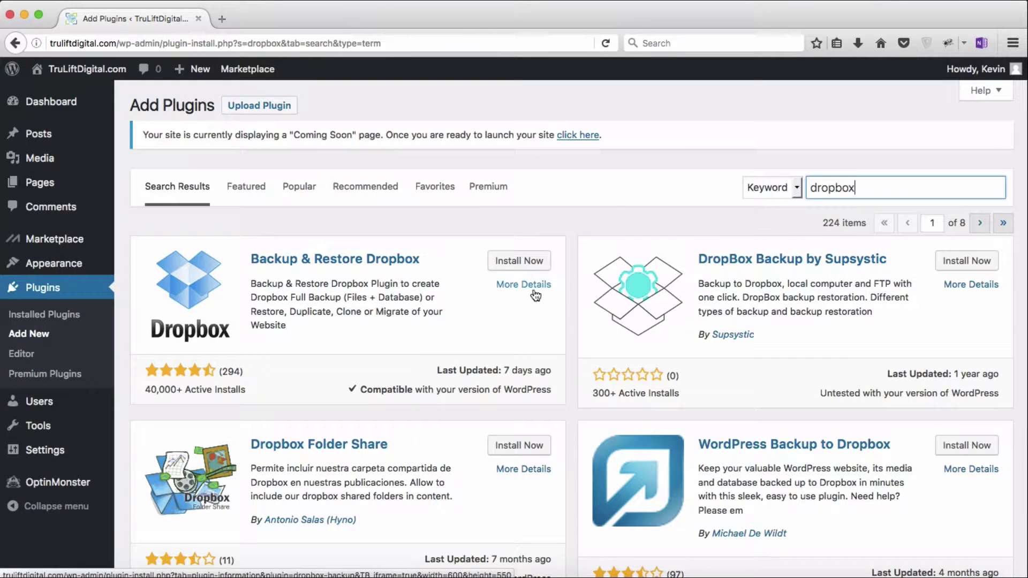
# Read the Backup & Restore Dropbox plugin details (version 1.4.7.2), then close them.
pyautogui.click(524, 284)
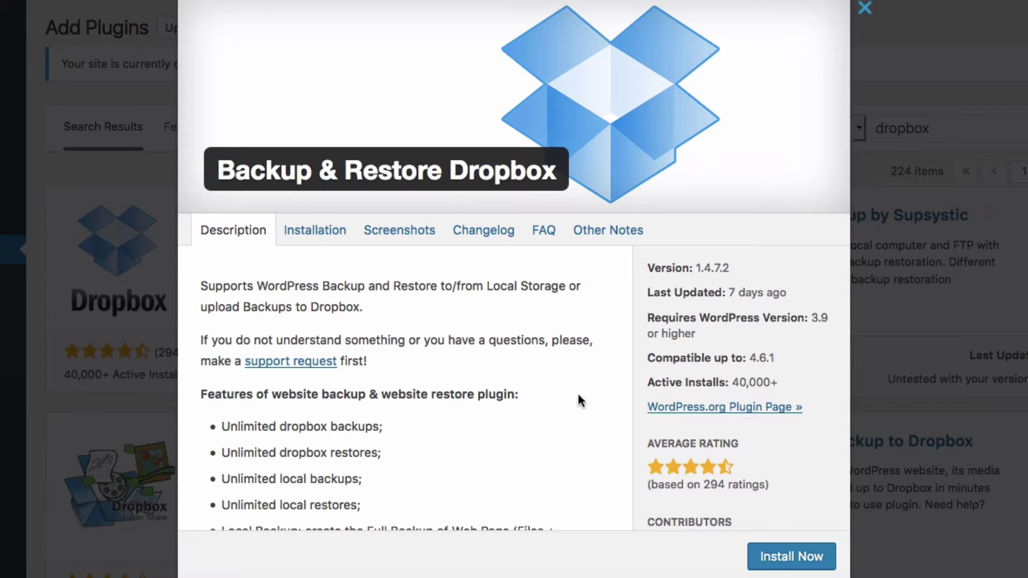
pyautogui.scroll(-5, 583, 407)
pyautogui.scroll(-4, 583, 410)
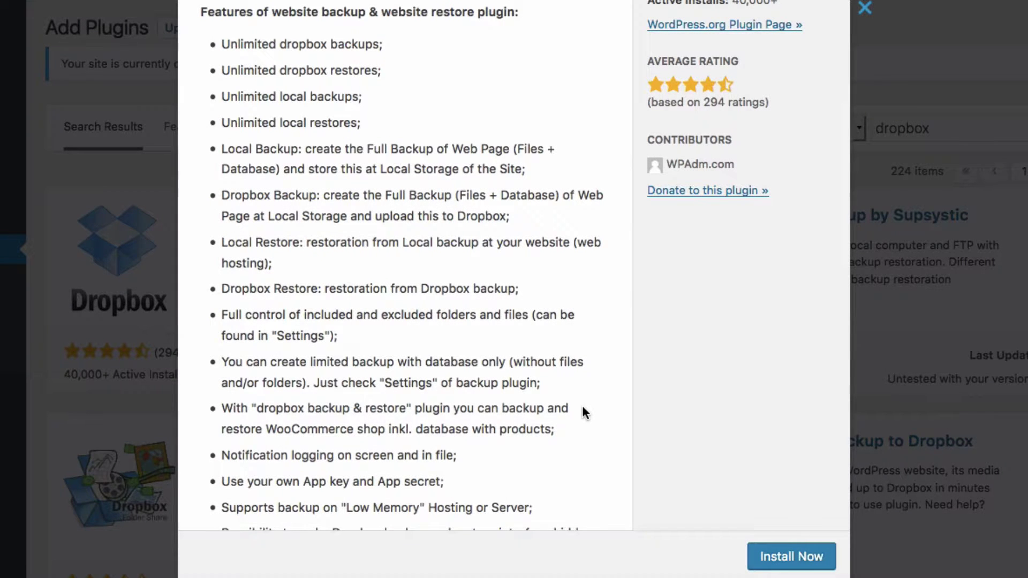
pyautogui.scroll(10, 582, 412)
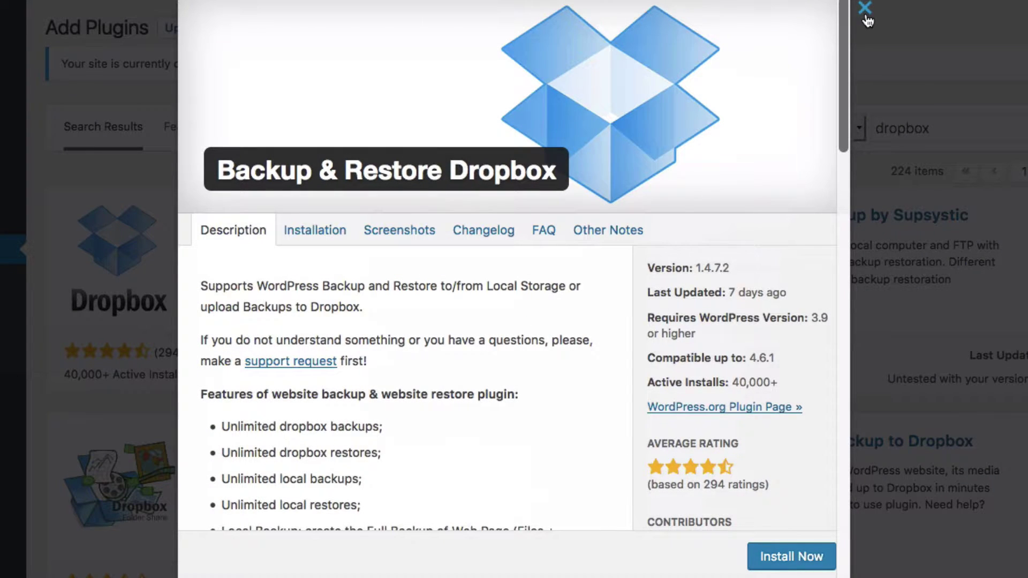
pyautogui.click(865, 8)
# Search 'backup wordpress human made', then install and activate BackUpWordPress 3.6.2.
pyautogui.doubleClick(948, 127)
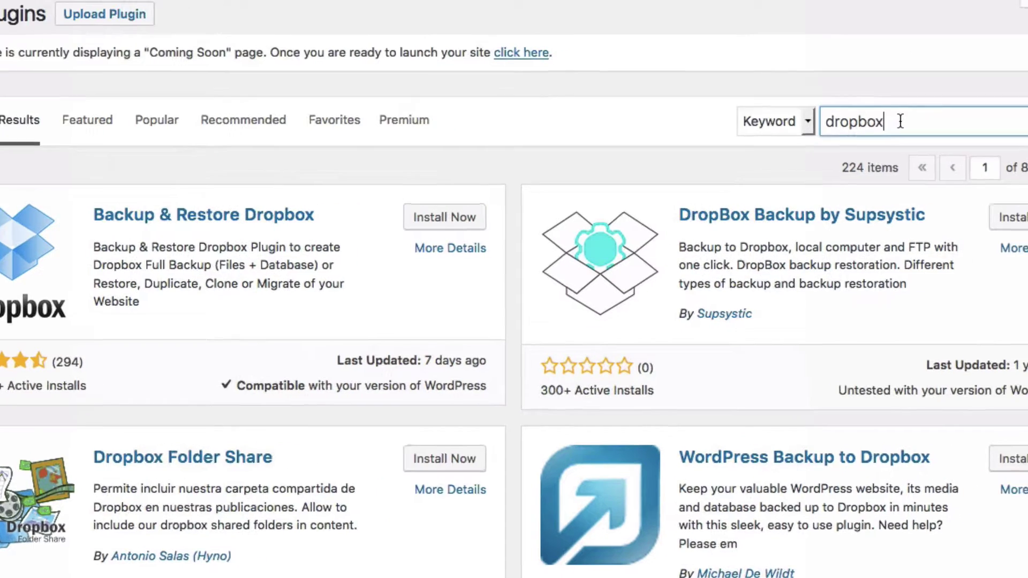
pyautogui.write('backup wordpress human made')
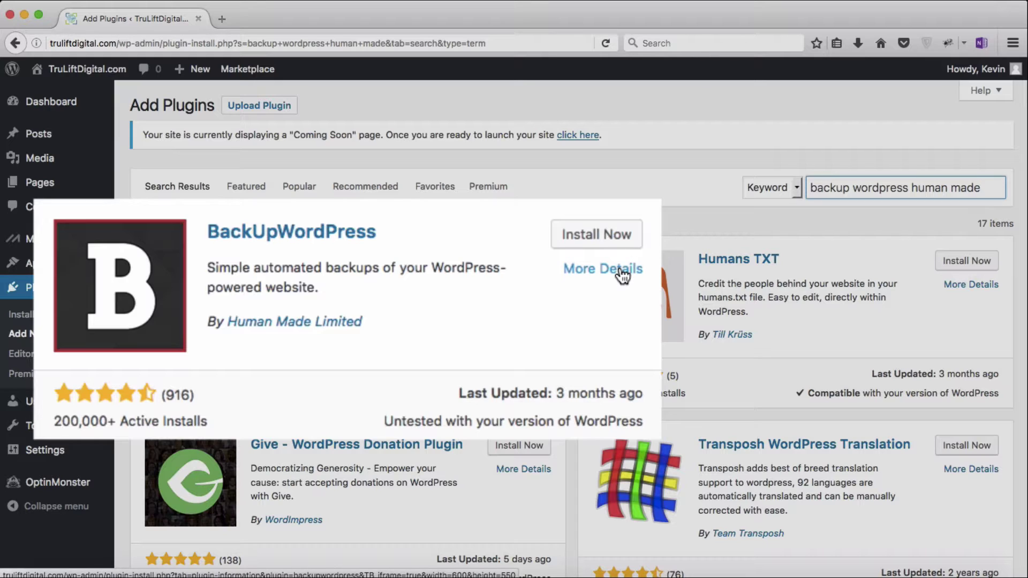
pyautogui.click(615, 241)
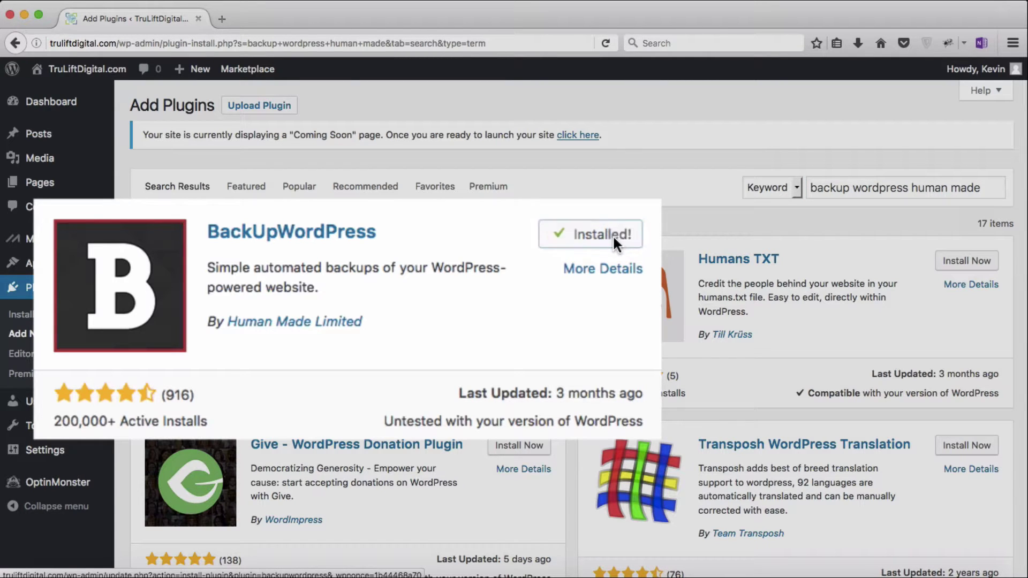
pyautogui.click(616, 244)
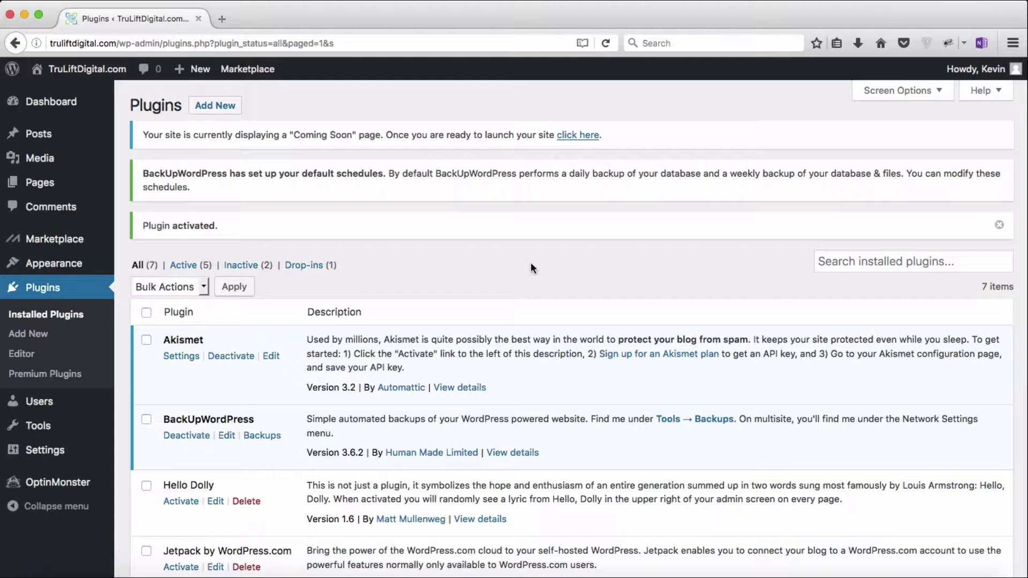
# Open the Tools > Backups page showing the Database Daily schedule.
pyautogui.moveTo(39, 429)
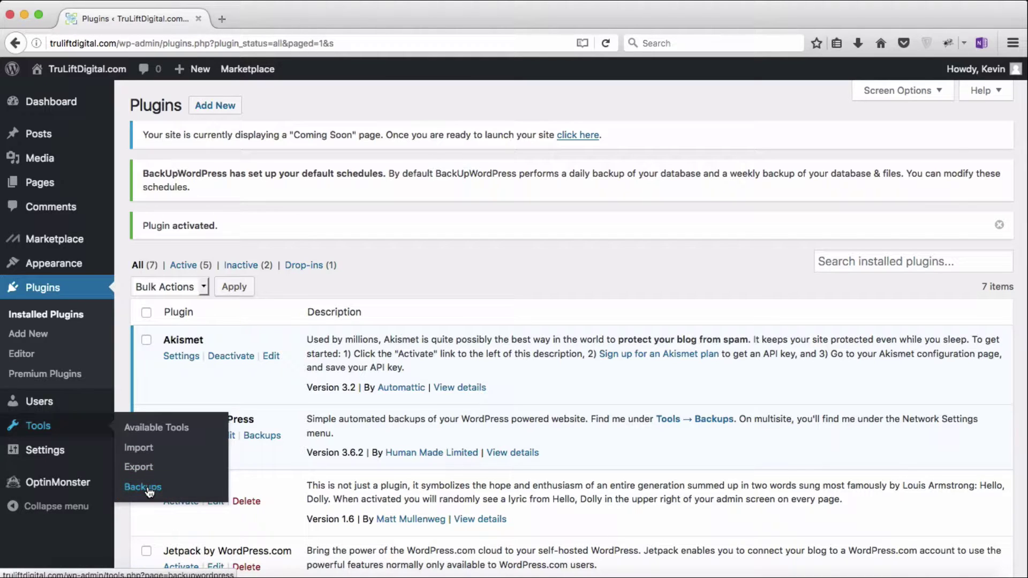
pyautogui.click(262, 436)
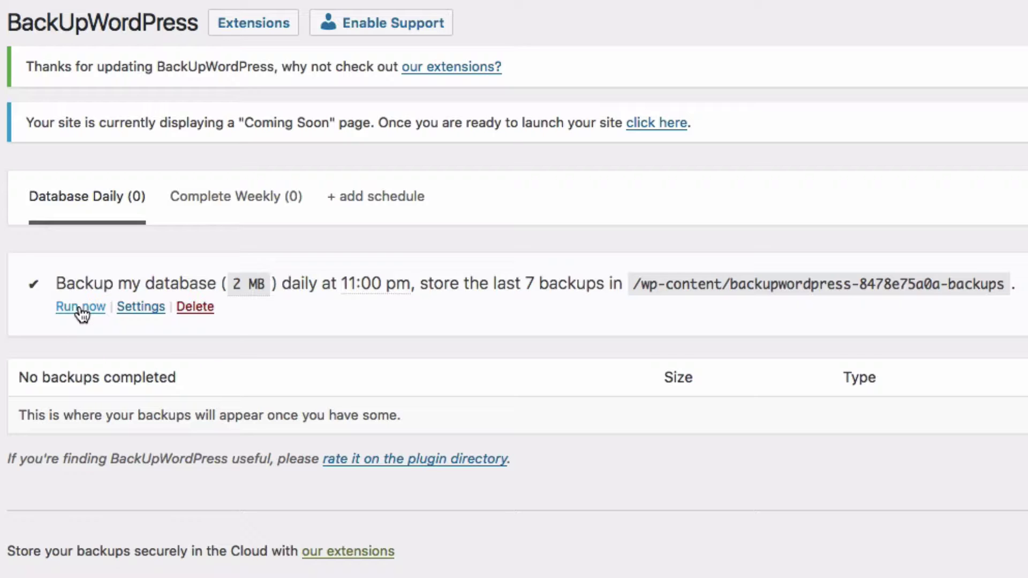
# Set the daily schedule to back up Both Database & files, keeping Once Daily.
pyautogui.click(139, 309)
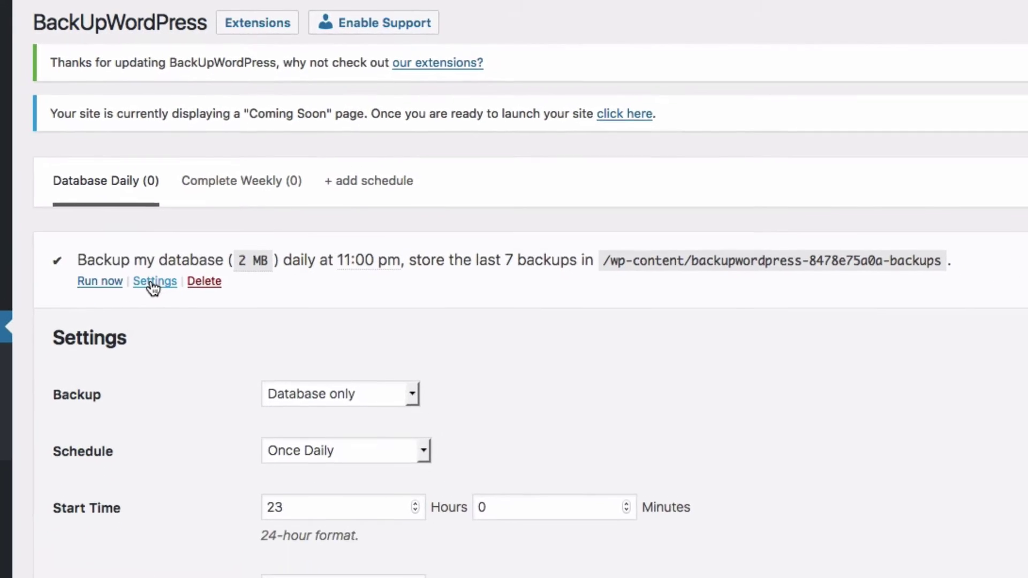
pyautogui.scroll(-5, 614, 351)
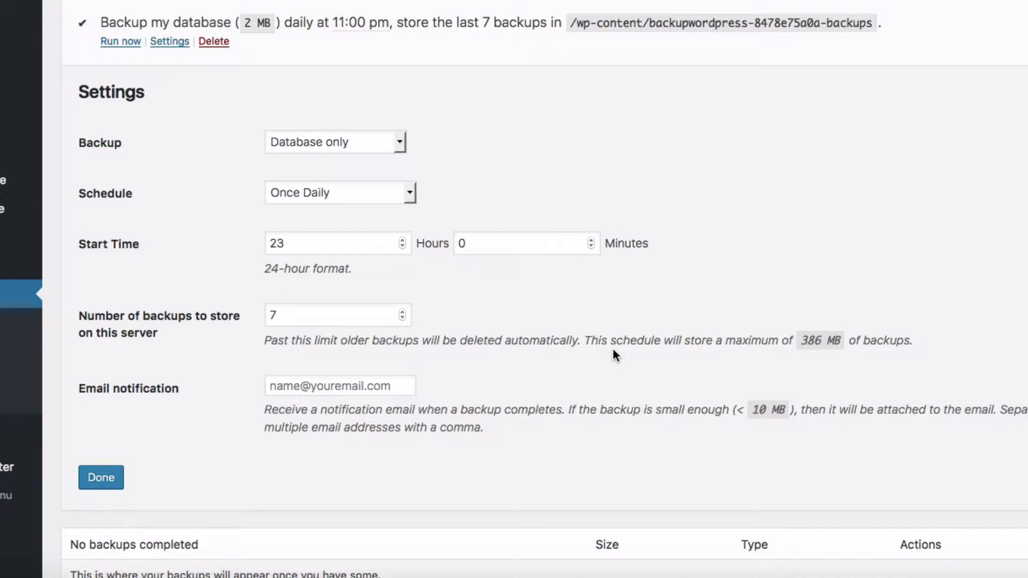
pyautogui.click(401, 145)
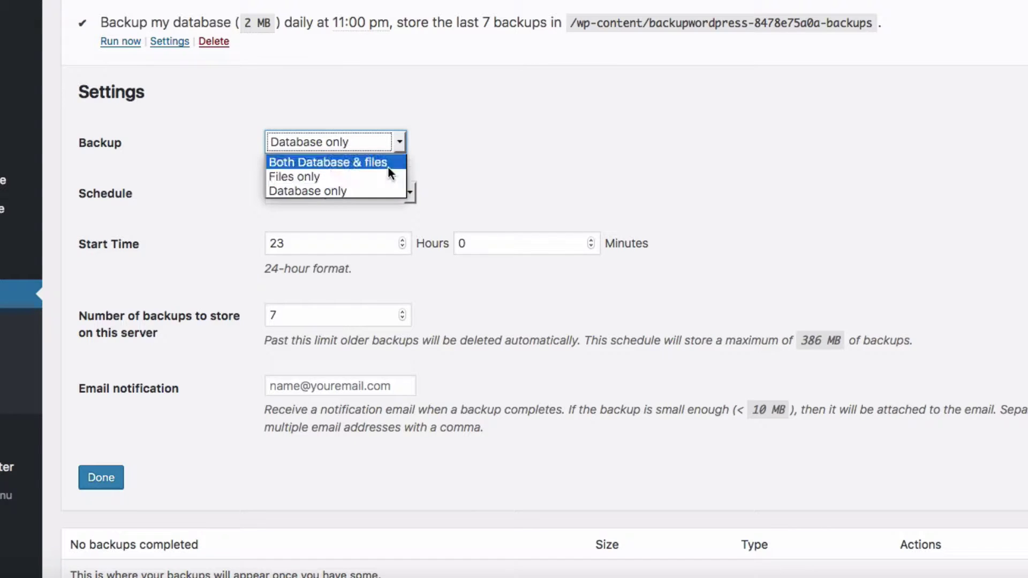
pyautogui.click(388, 167)
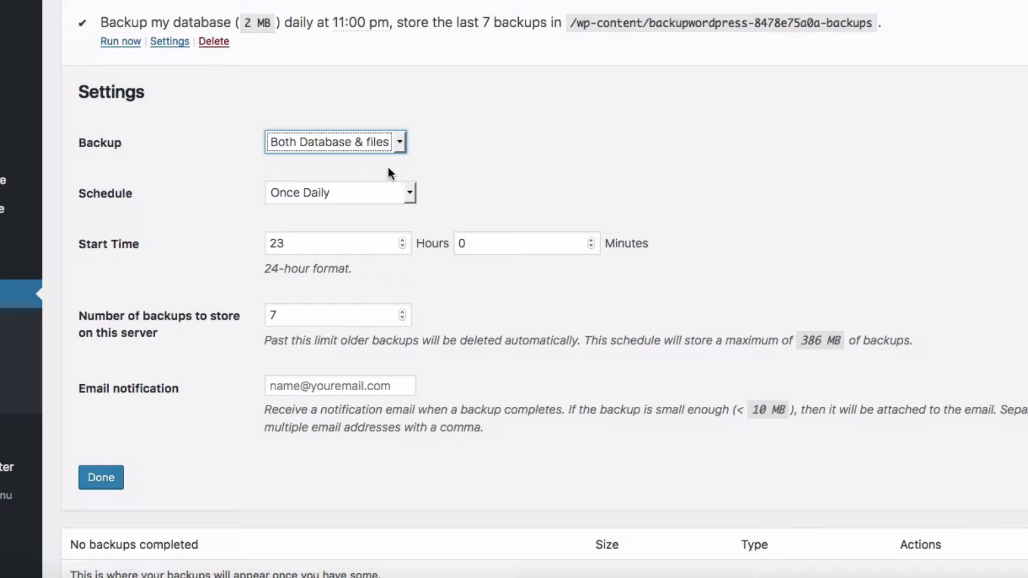
pyautogui.click(407, 197)
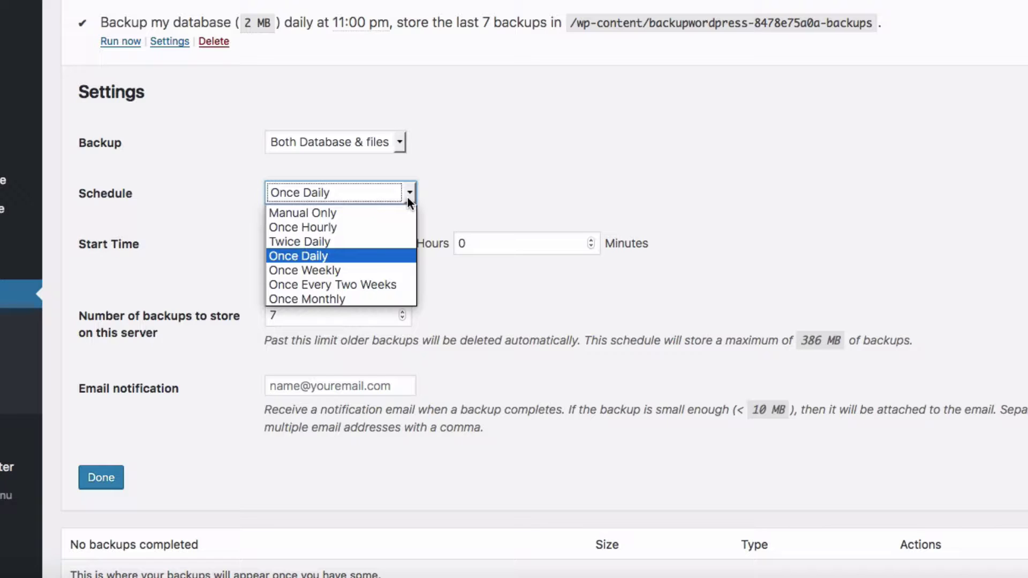
pyautogui.click(408, 201)
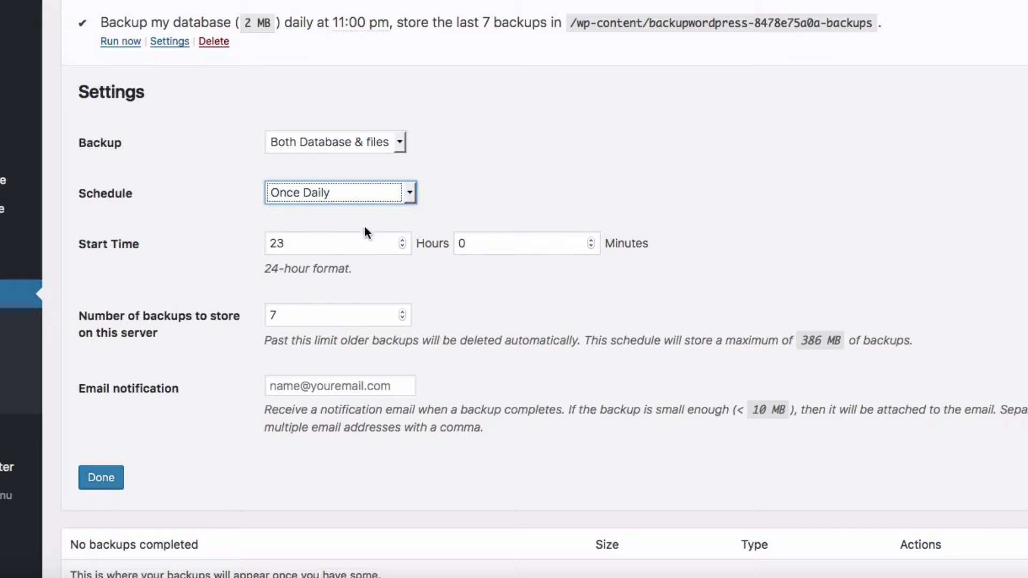
# Set the backup start time to 0 hours 30 minutes and save the schedule.
pyautogui.moveTo(321, 243); pyautogui.dragTo(260, 245)
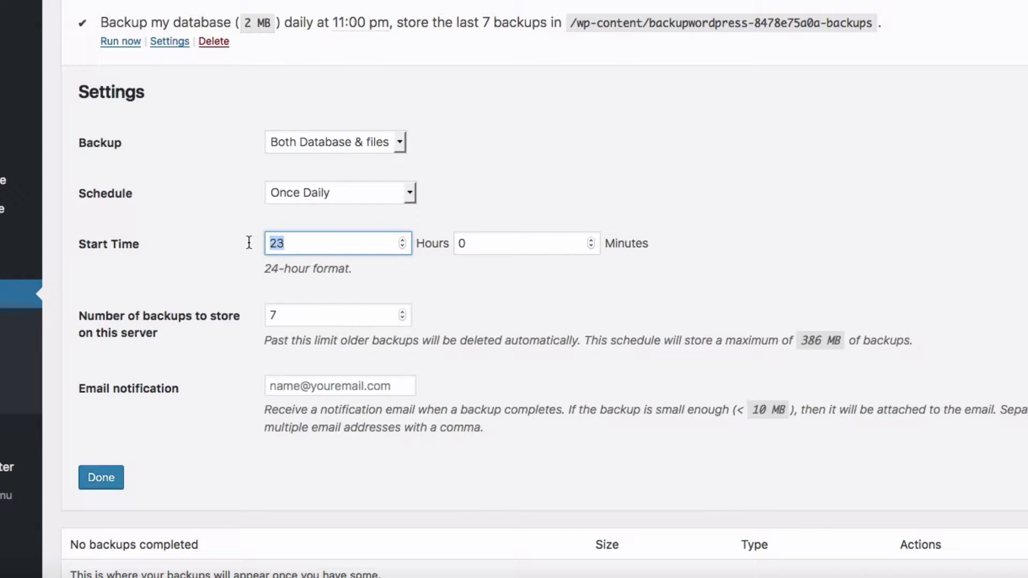
pyautogui.write('0')
pyautogui.press('Tab')
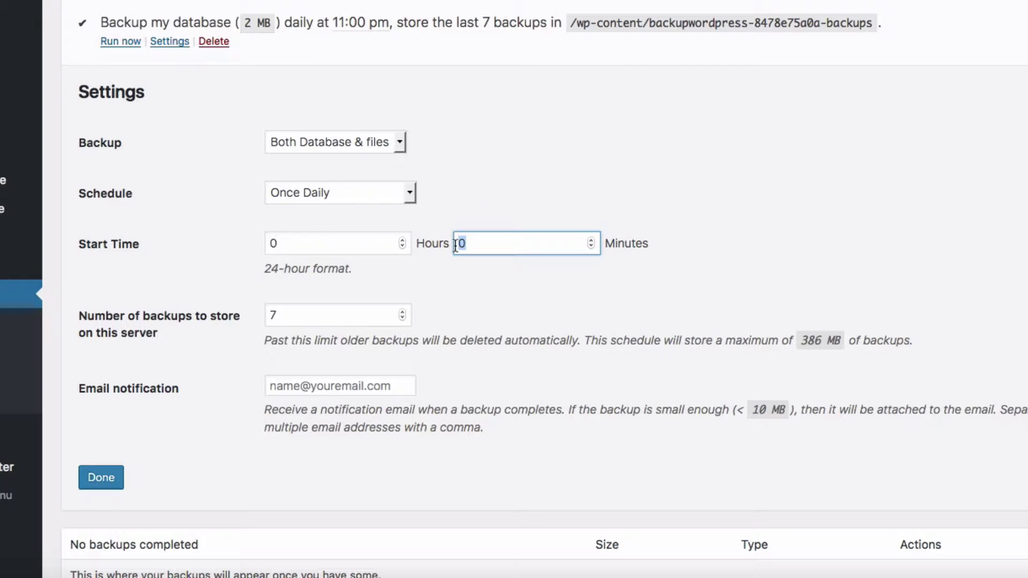
pyautogui.write('30')
pyautogui.click(487, 293)
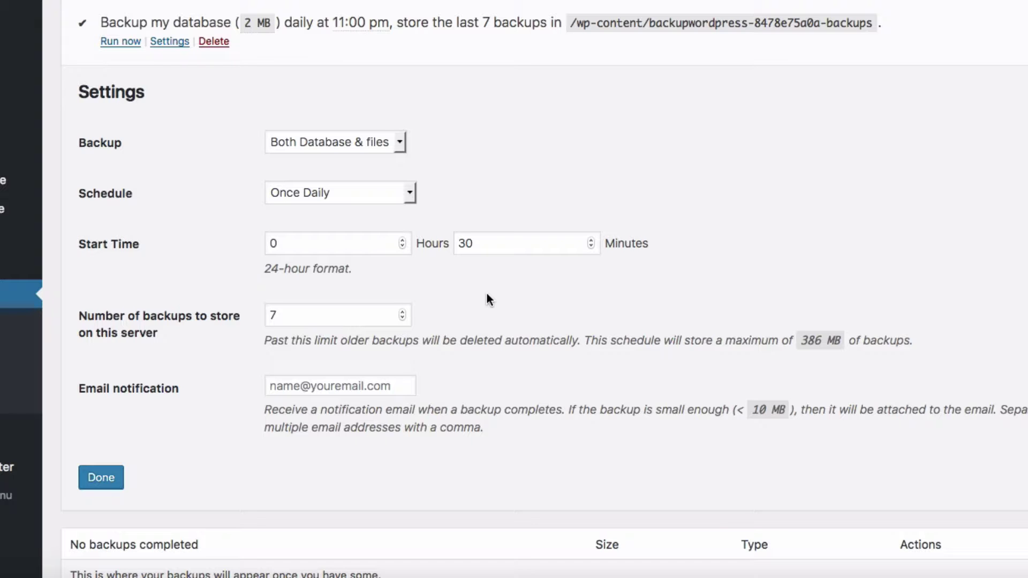
pyautogui.scroll(-5, 487, 296)
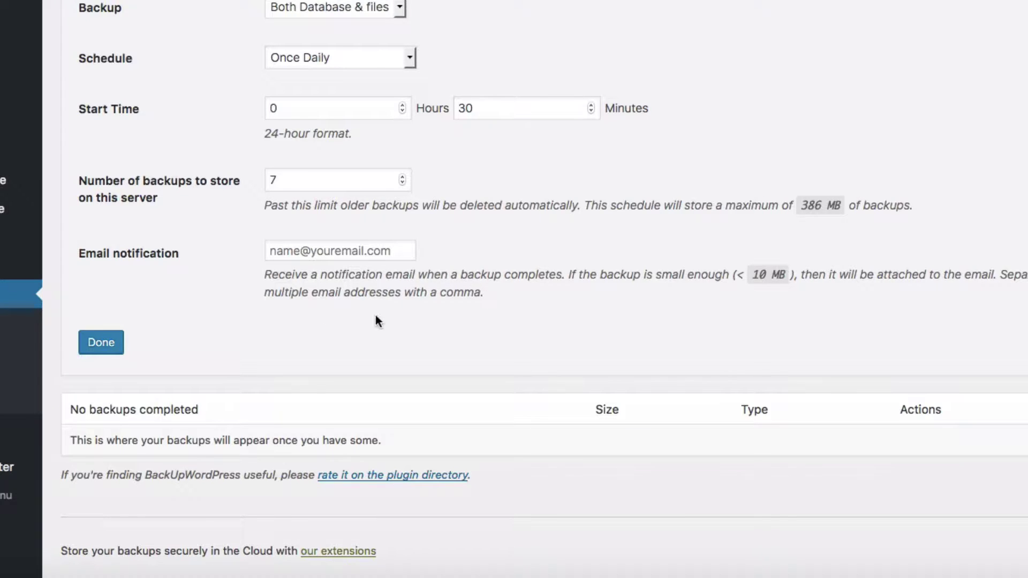
pyautogui.click(103, 349)
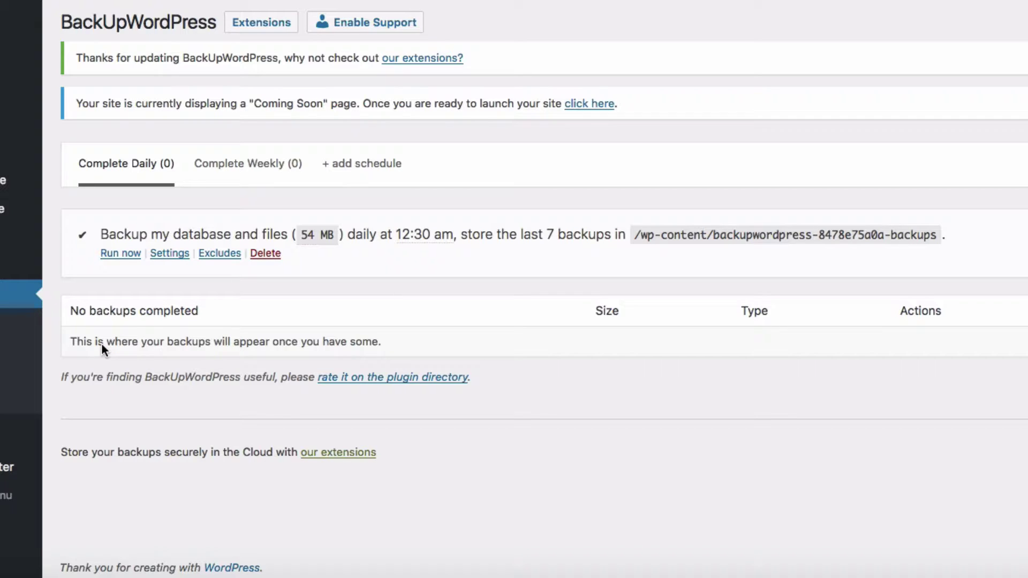
# Review the Complete Daily schedule's excluded and included files in the Your Site listing, then close it.
pyautogui.click(220, 254)
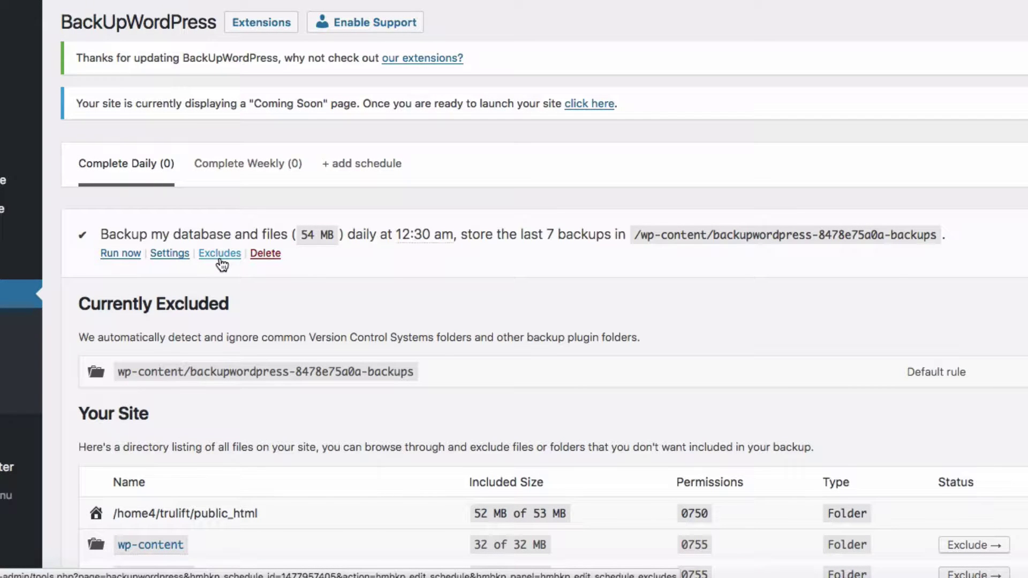
pyautogui.scroll(-5, 564, 403)
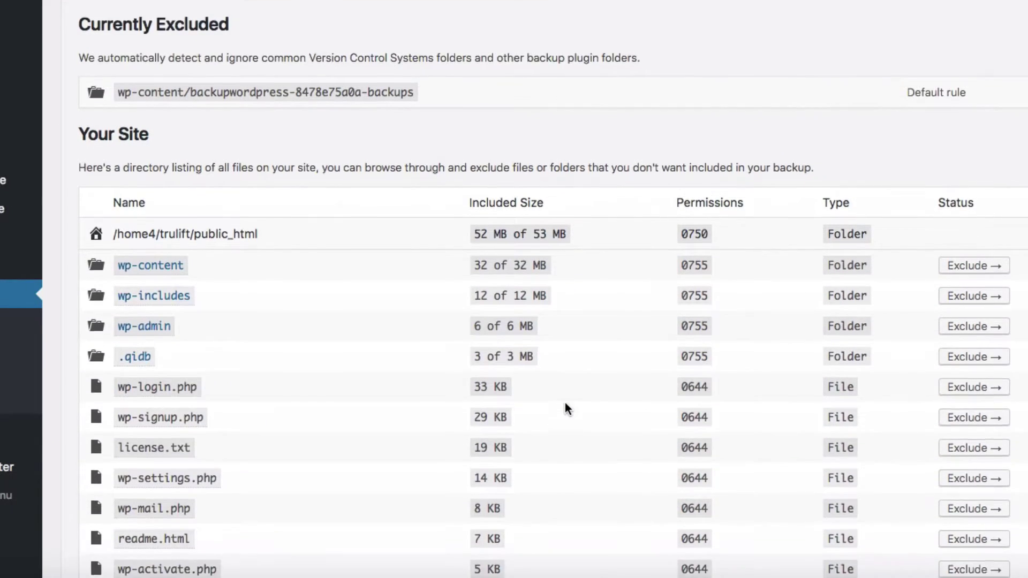
pyautogui.scroll(-3, 564, 403)
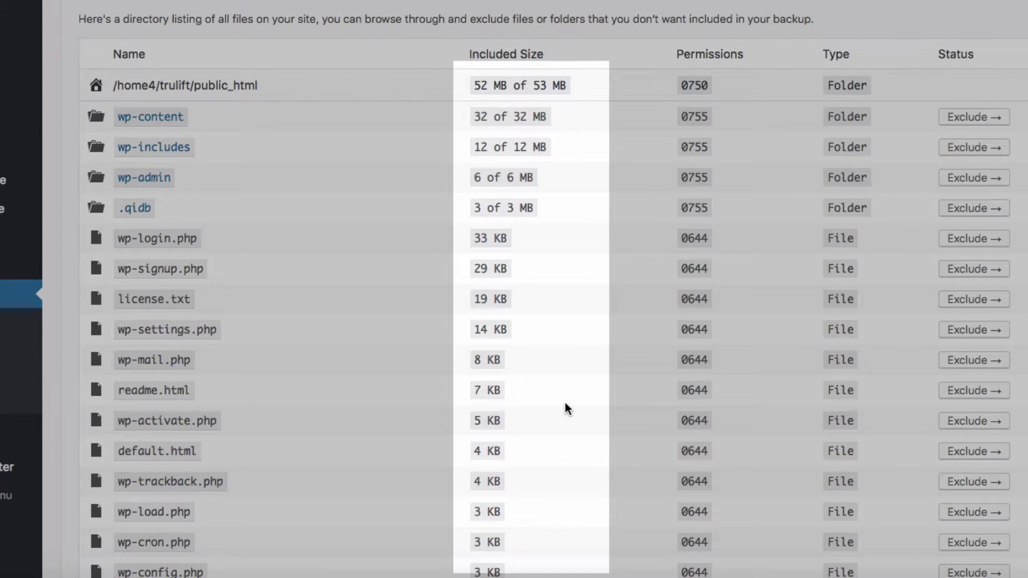
pyautogui.scroll(-4, 566, 404)
pyautogui.scroll(-3, 565, 403)
pyautogui.scroll(-2, 564, 403)
pyautogui.scroll(-2, 564, 402)
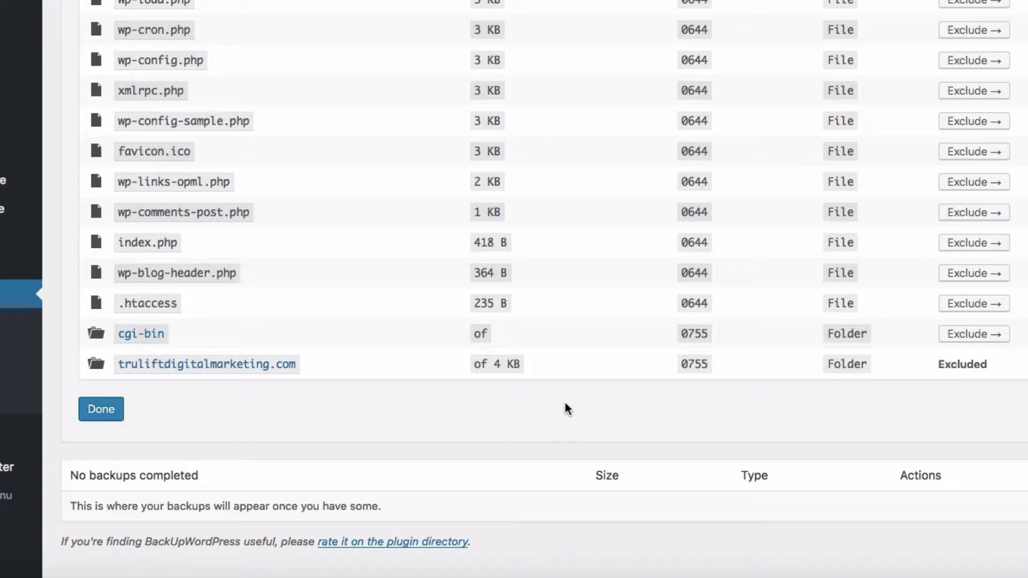
pyautogui.click(109, 421)
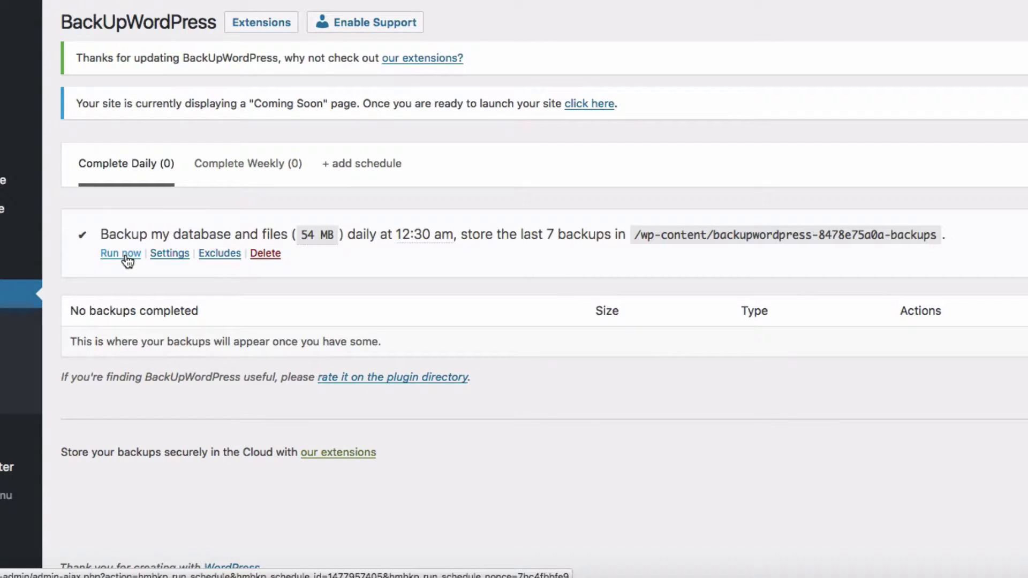
# Run the Complete Daily backup schedule immediately.
pyautogui.click(127, 256)
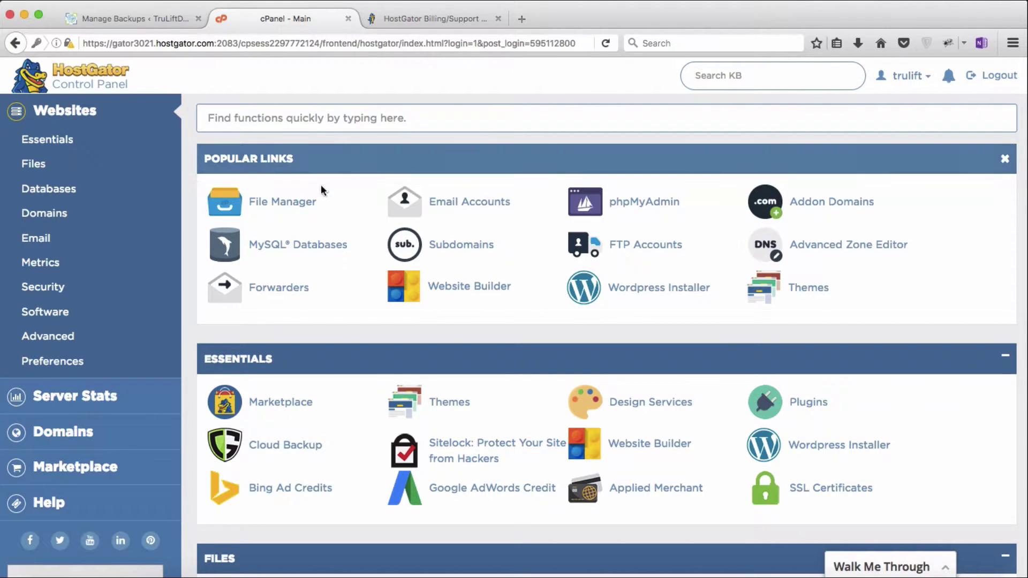
# Open File Manager from cPanel's Files section.
pyautogui.scroll(-5, 306, 240)
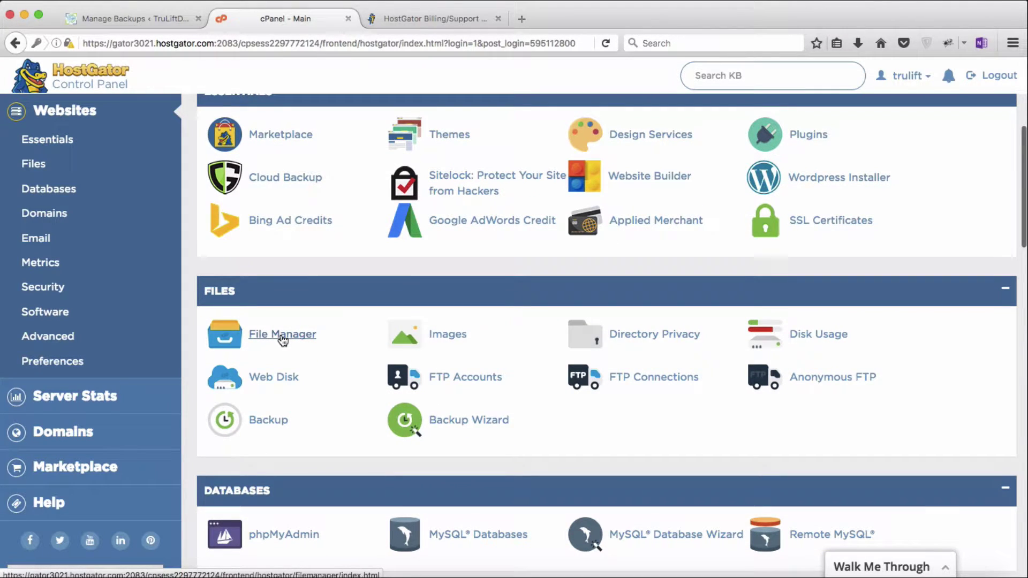
pyautogui.click(281, 336)
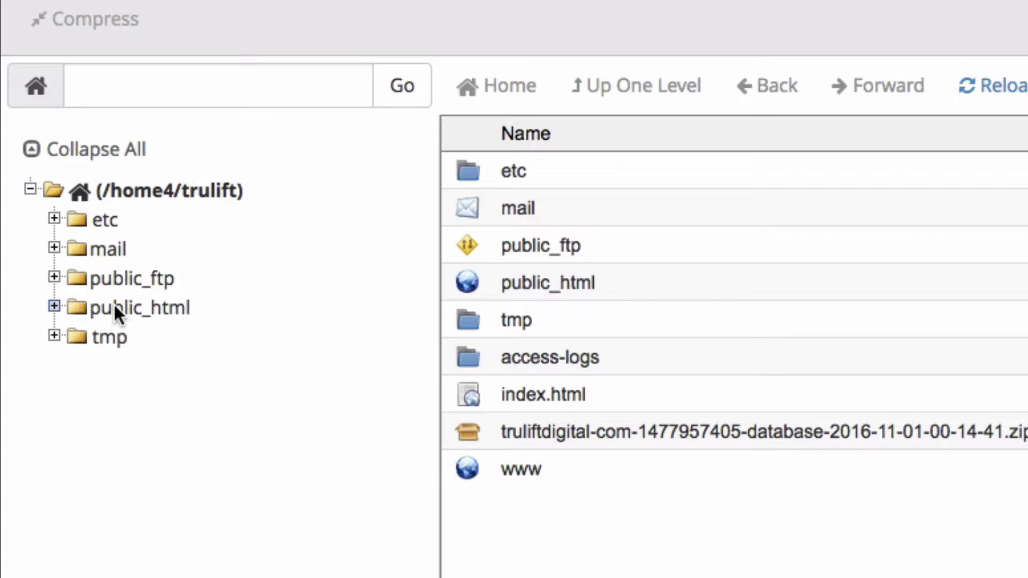
# Expand public_html and wp-content, then open the backupwordpress-8478e75a0a-backups folder.
pyautogui.click(54, 307)
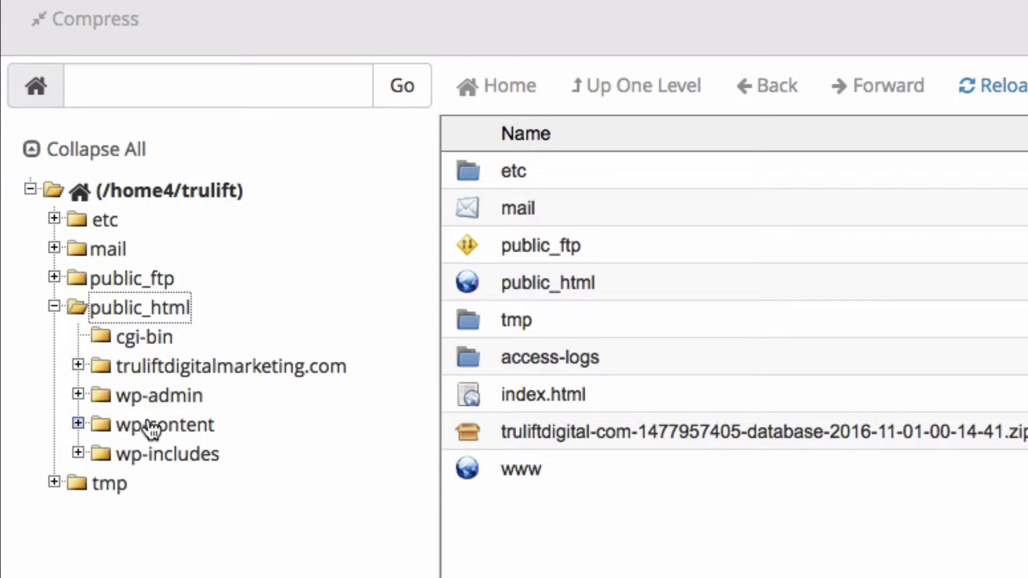
pyautogui.click(79, 425)
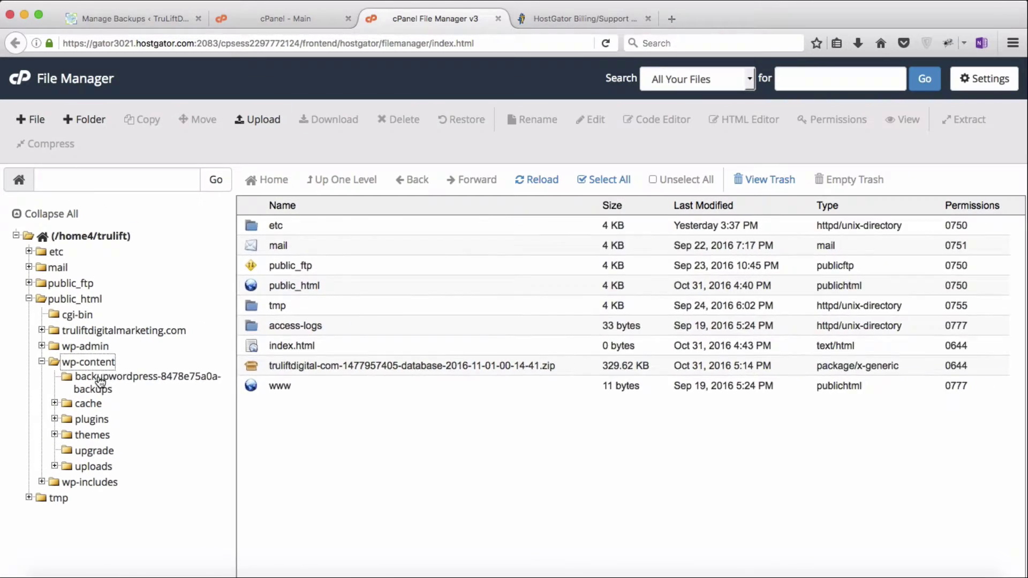
pyautogui.click(182, 287)
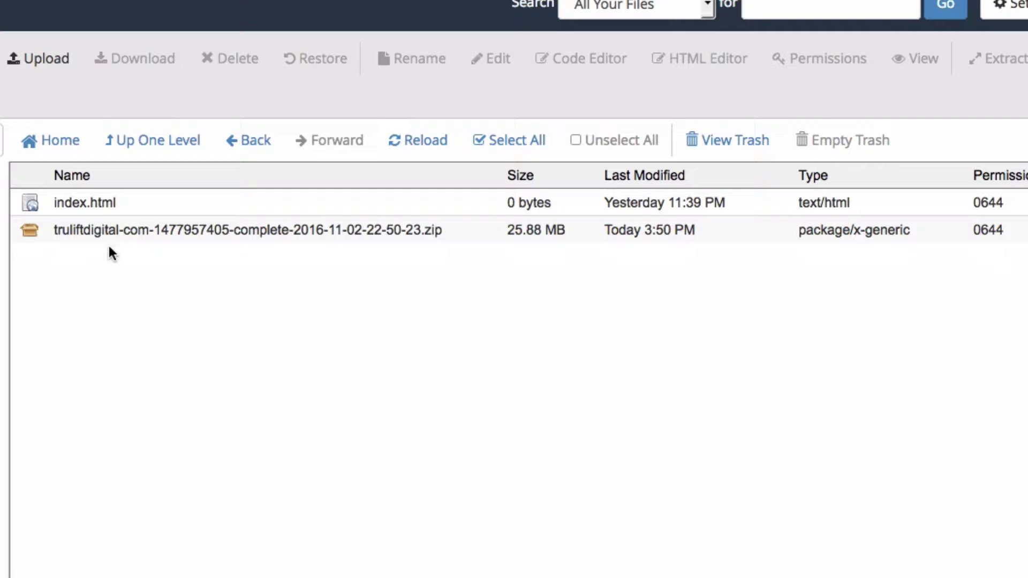
# Start downloading the complete backup zip, then cancel the save dialog.
pyautogui.click(120, 236)
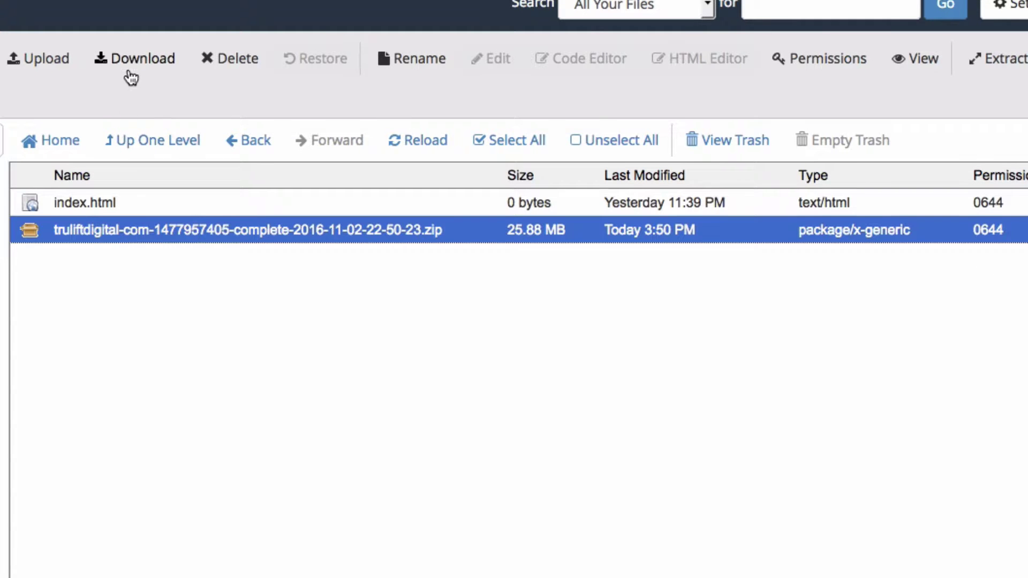
pyautogui.click(134, 63)
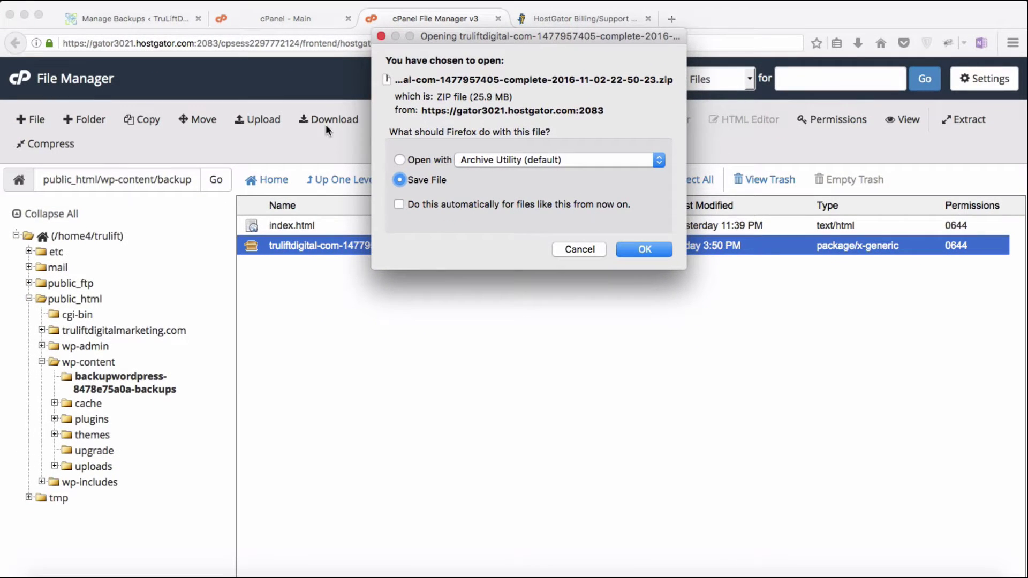
pyautogui.click(574, 249)
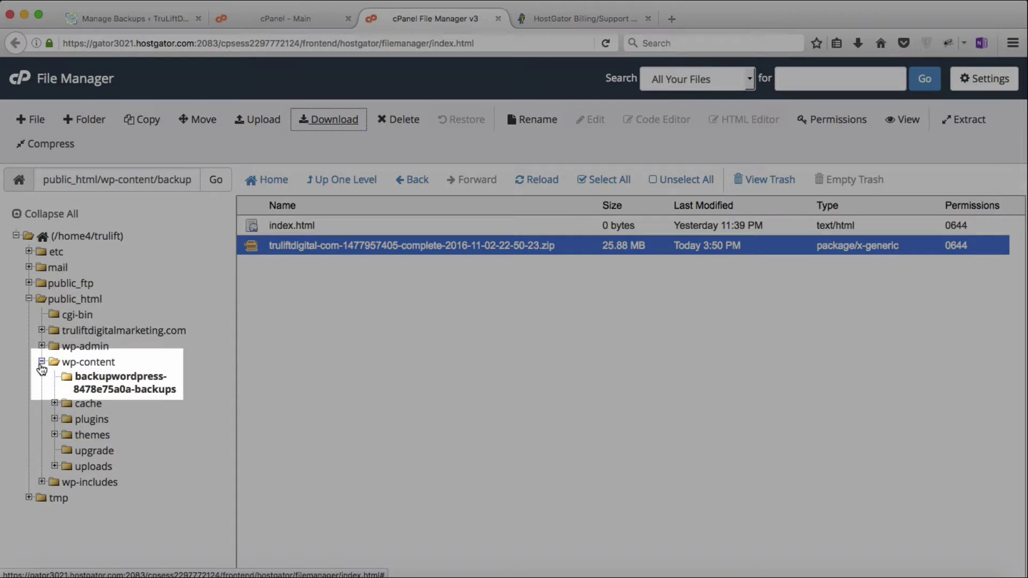
# Collapse wp-content and public_html and close File Manager.
pyautogui.click(41, 362)
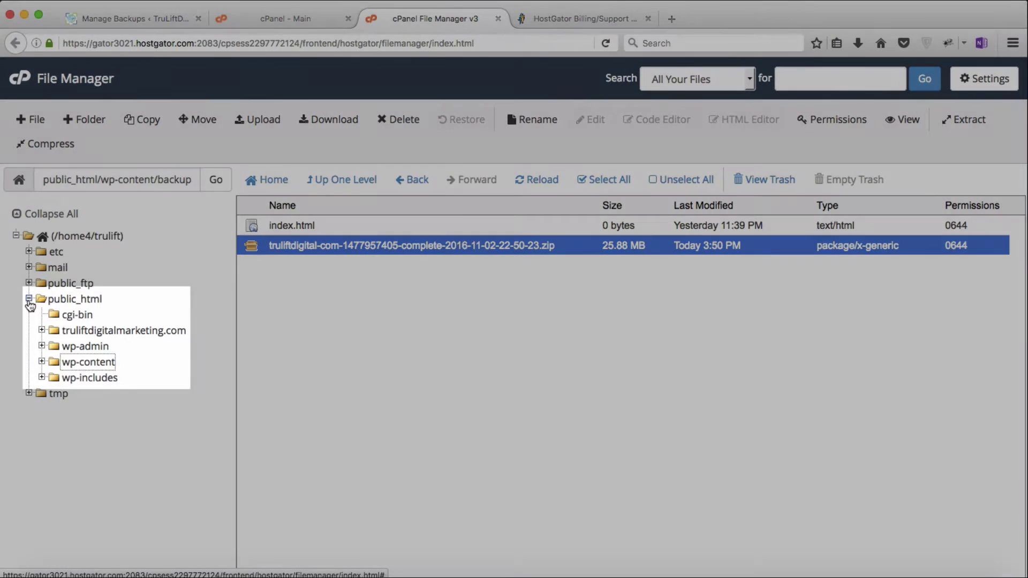
pyautogui.click(29, 298)
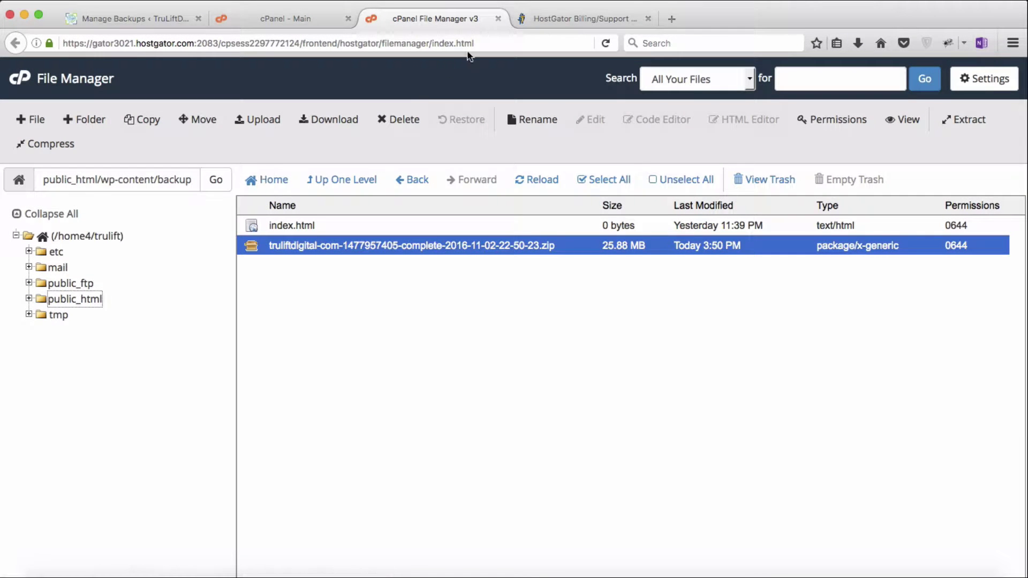
pyautogui.click(500, 23)
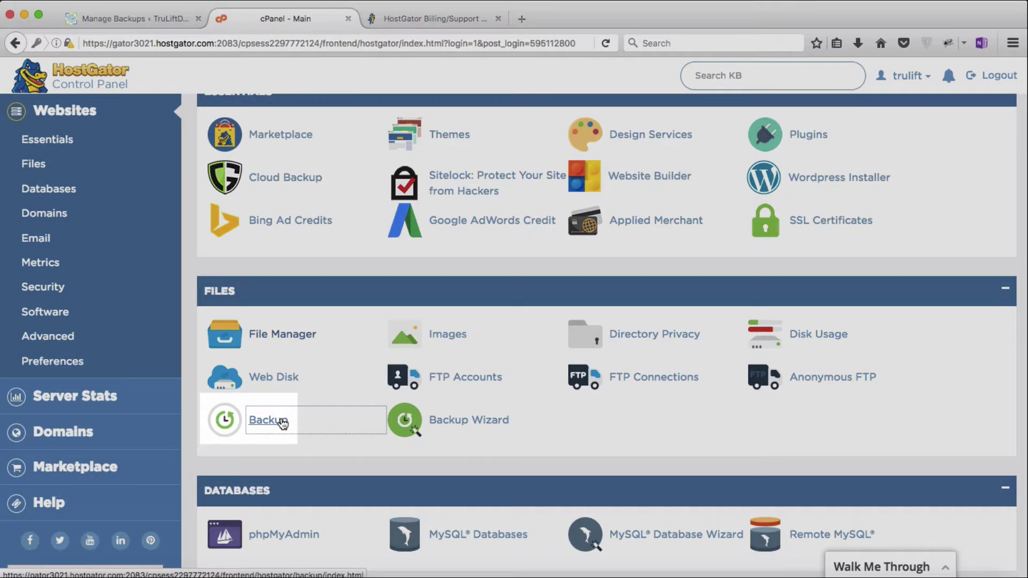
# Look over cPanel's Backup and Backup Wizard pages.
pyautogui.click(282, 423)
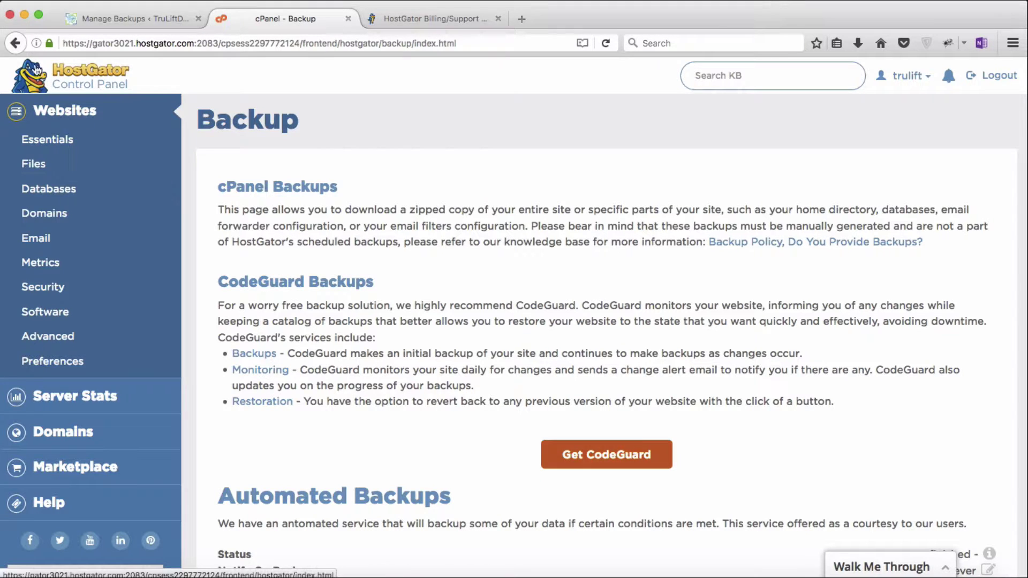
pyautogui.click(21, 50)
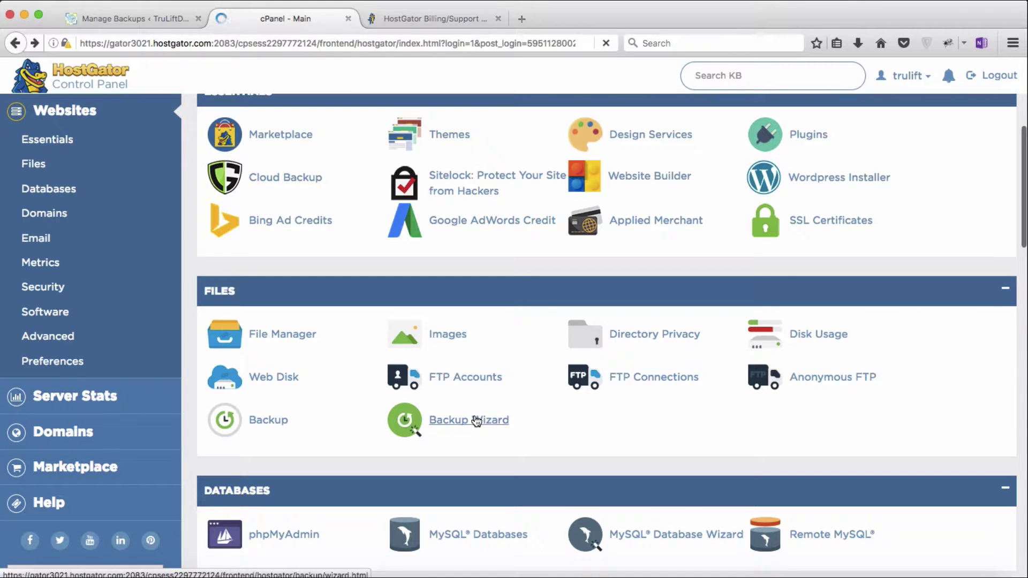
pyautogui.click(476, 422)
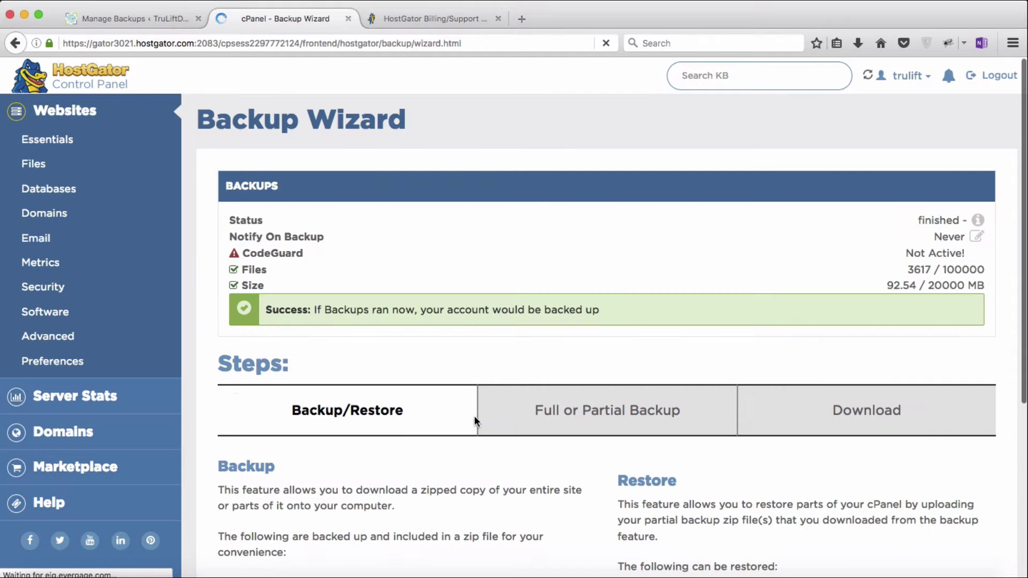
pyautogui.scroll(-5, 474, 416)
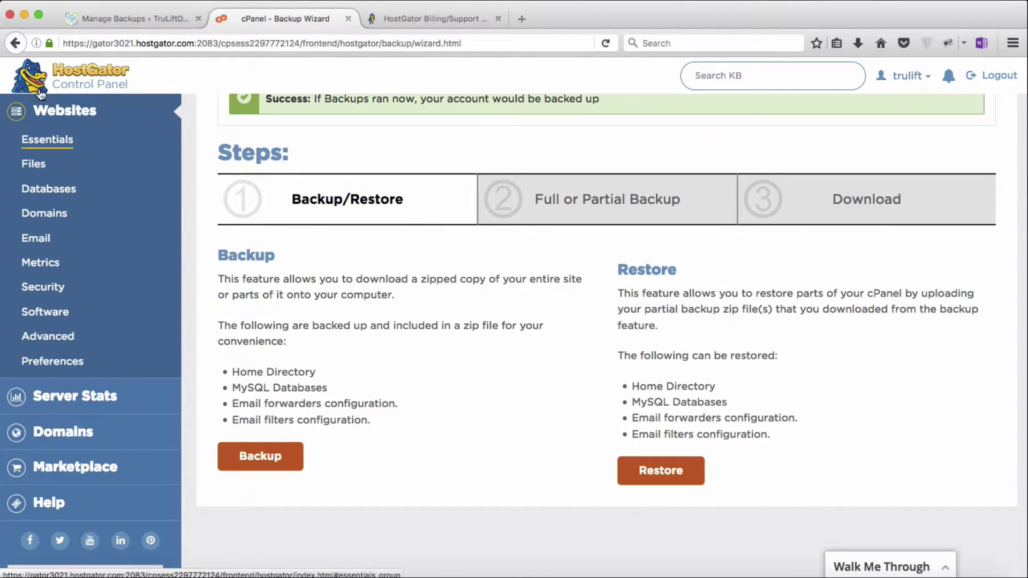
pyautogui.click(16, 45)
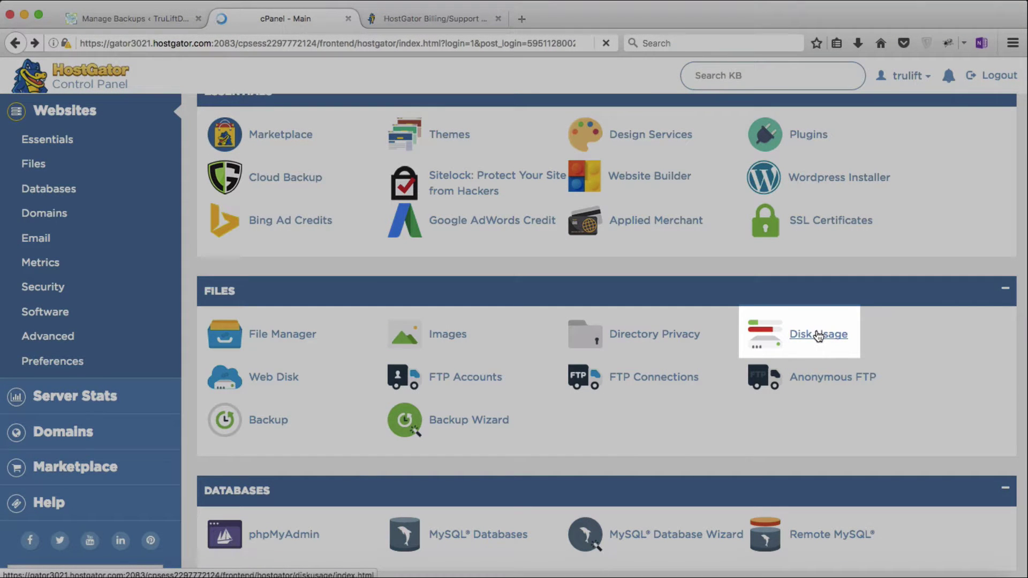
# Check the Disk Usage quota, then go to Hosting in the HostGator customer portal.
pyautogui.click(818, 334)
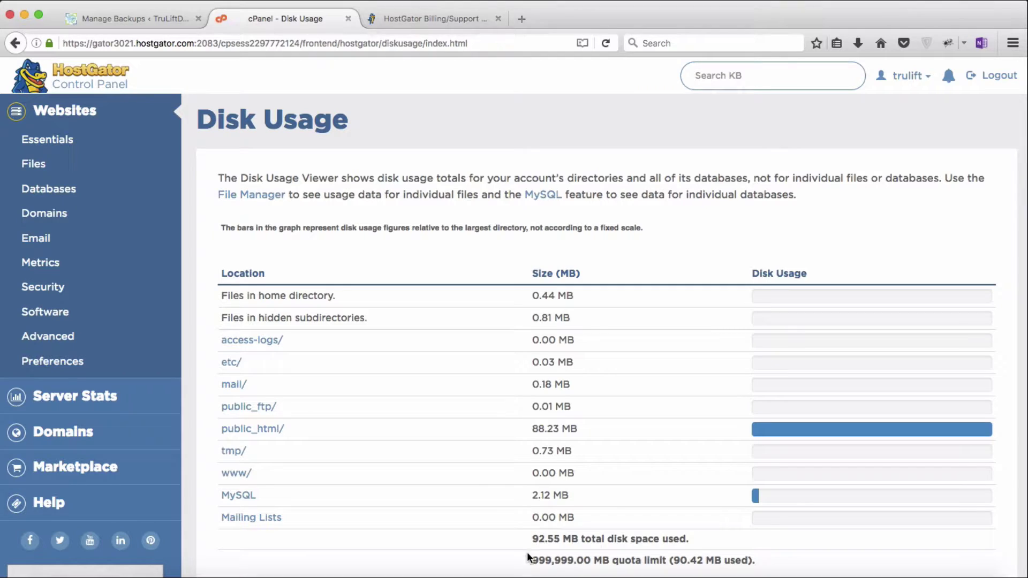
pyautogui.moveTo(535, 559); pyautogui.dragTo(771, 564)
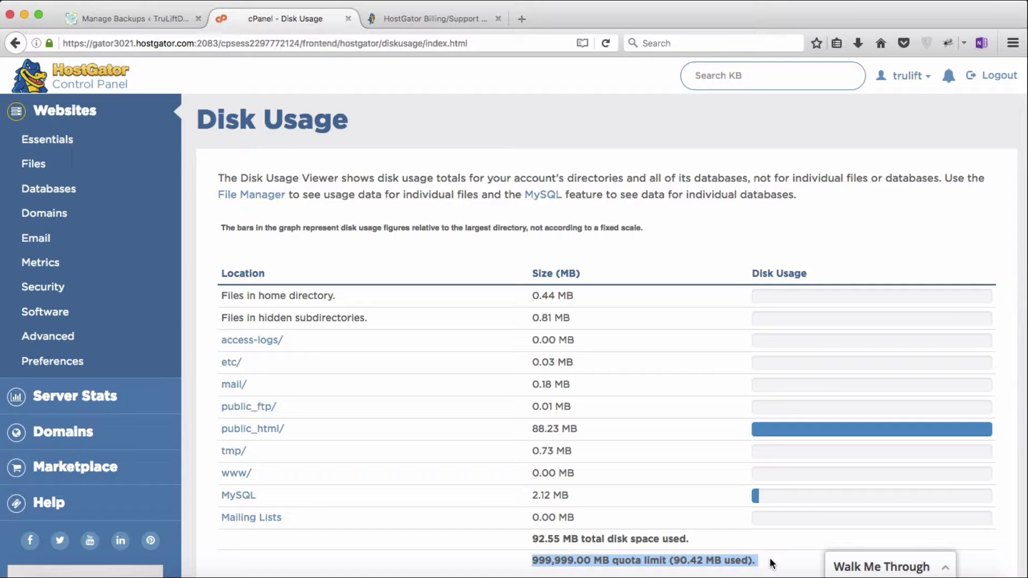
pyautogui.click(15, 47)
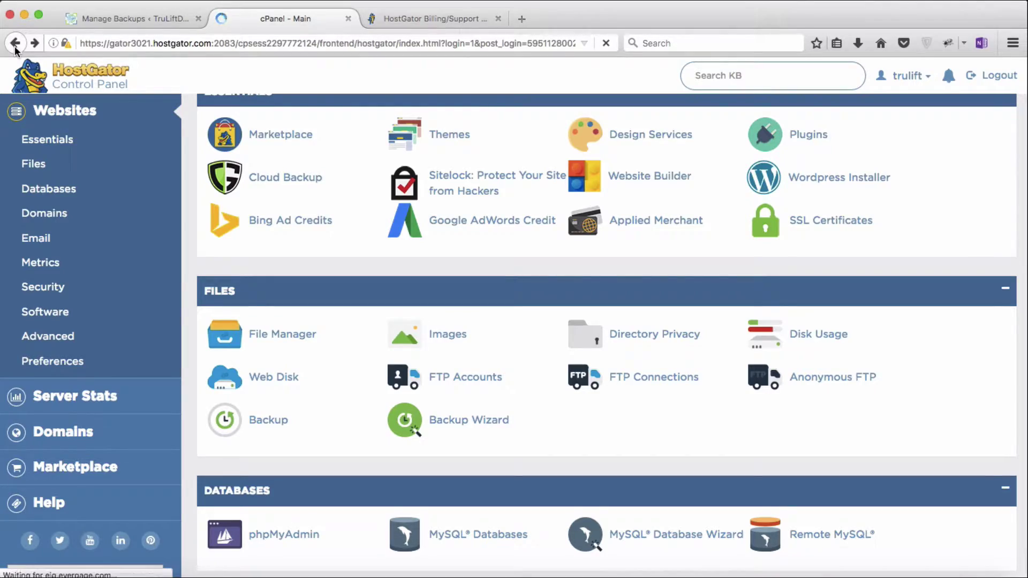
pyautogui.click(415, 20)
pyautogui.click(619, 151)
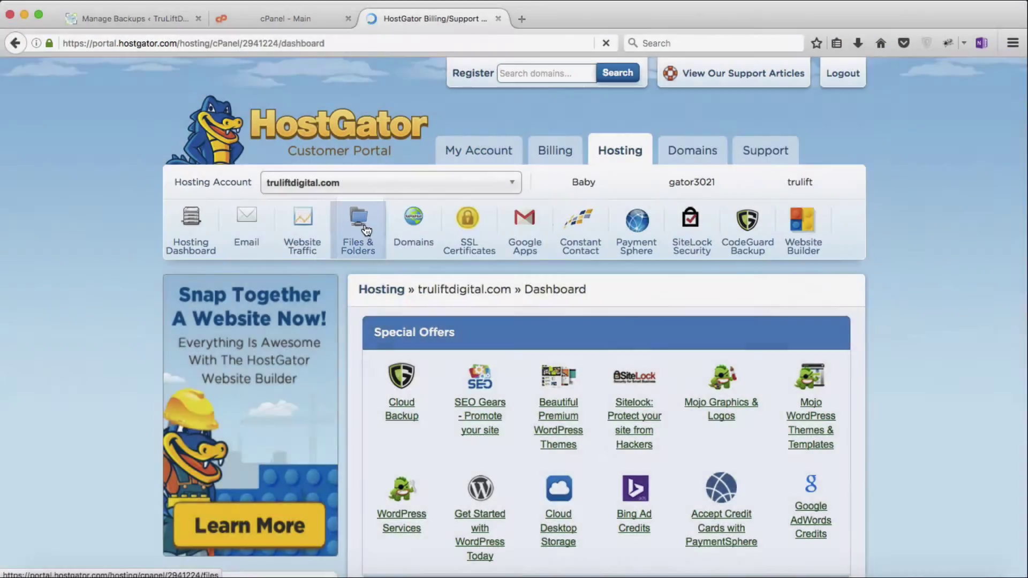
# Look over the portal's Files & Folders backup options, then return to WordPress's Manage Backups page.
pyautogui.click(364, 229)
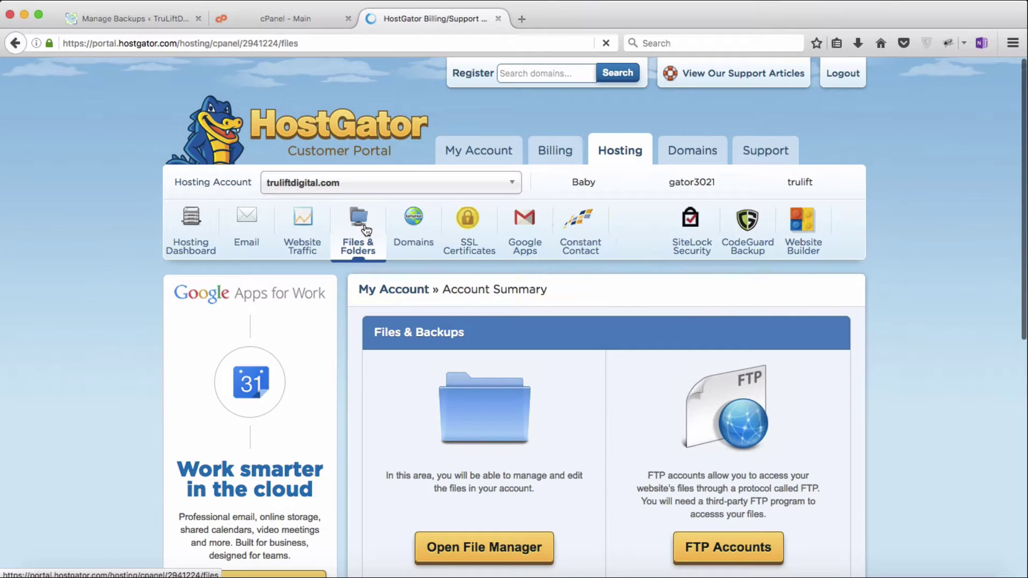
pyautogui.scroll(-5, 366, 229)
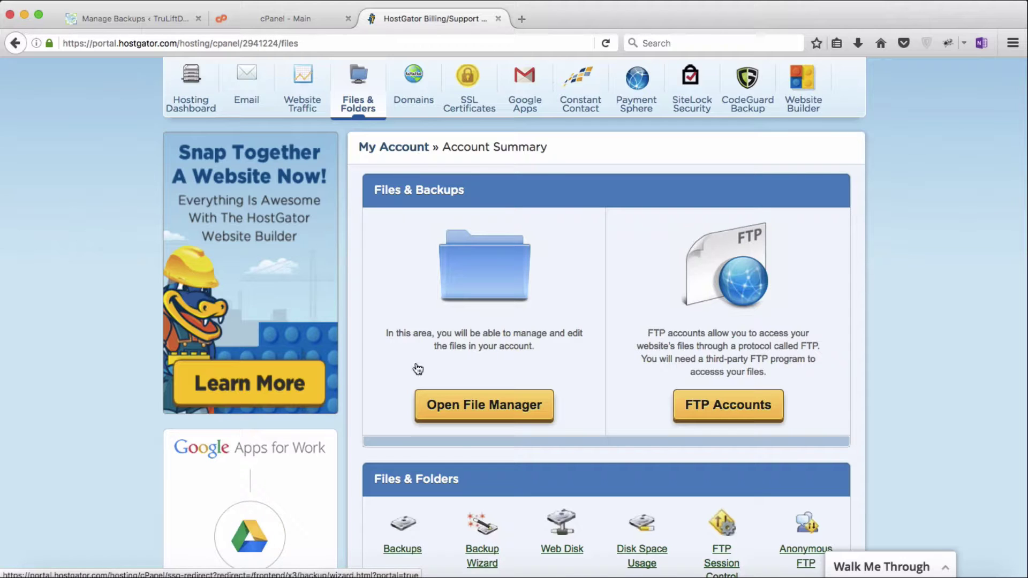
pyautogui.click(147, 22)
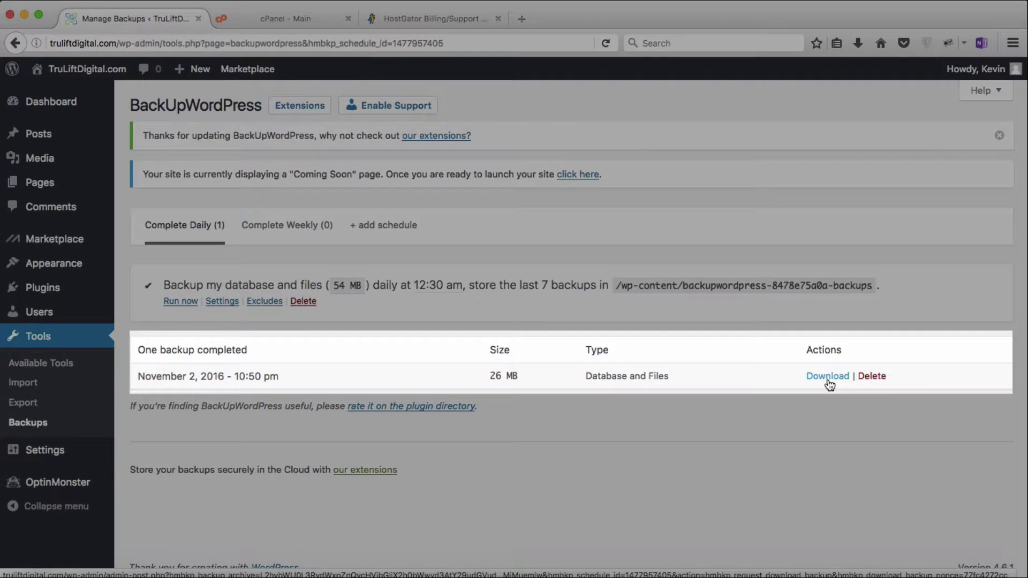
# Save the 26 MB November 2, 2016 complete backup zip to the computer.
pyautogui.click(828, 376)
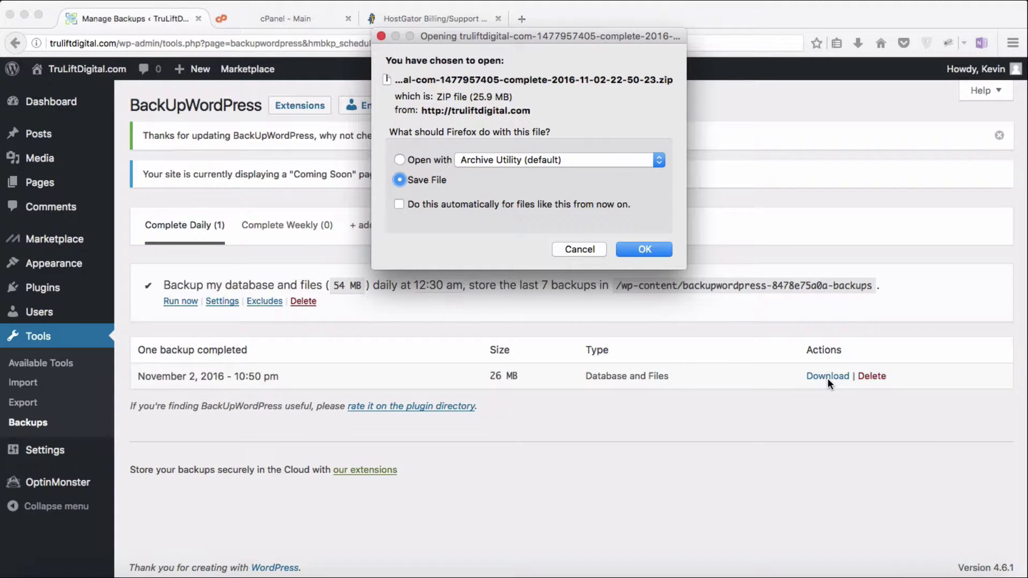
pyautogui.click(654, 249)
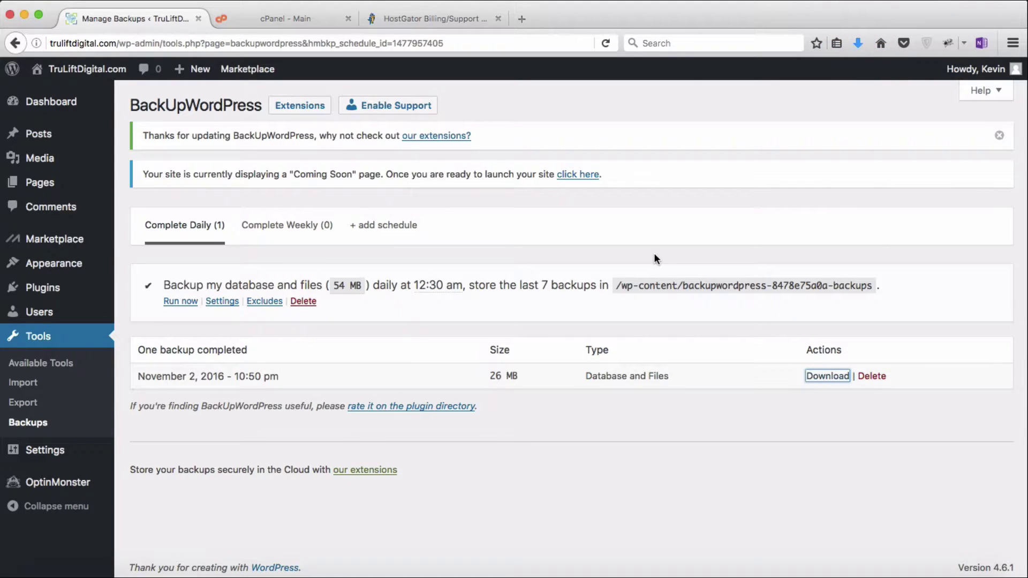
pyautogui.click(53, 571)
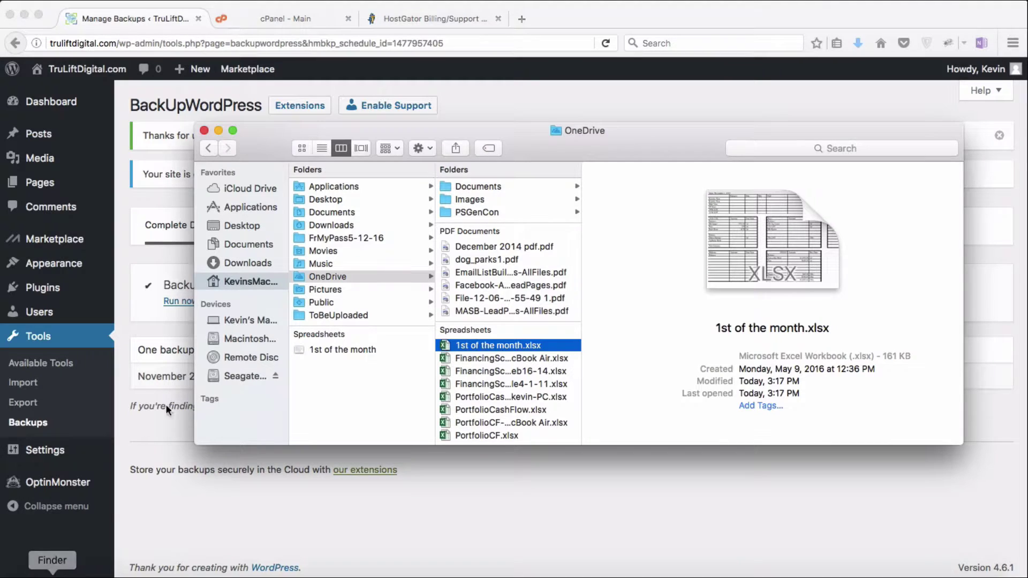
# Copy the newest backup zip from Downloads to TruLift_Website_BkUps on the Seagate drive.
pyautogui.click(246, 262)
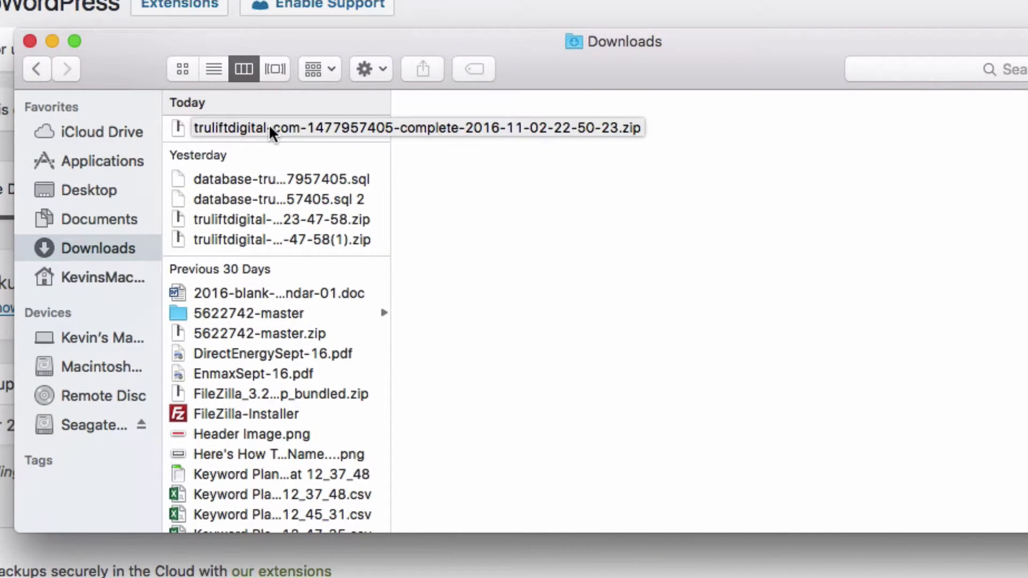
pyautogui.click(269, 123)
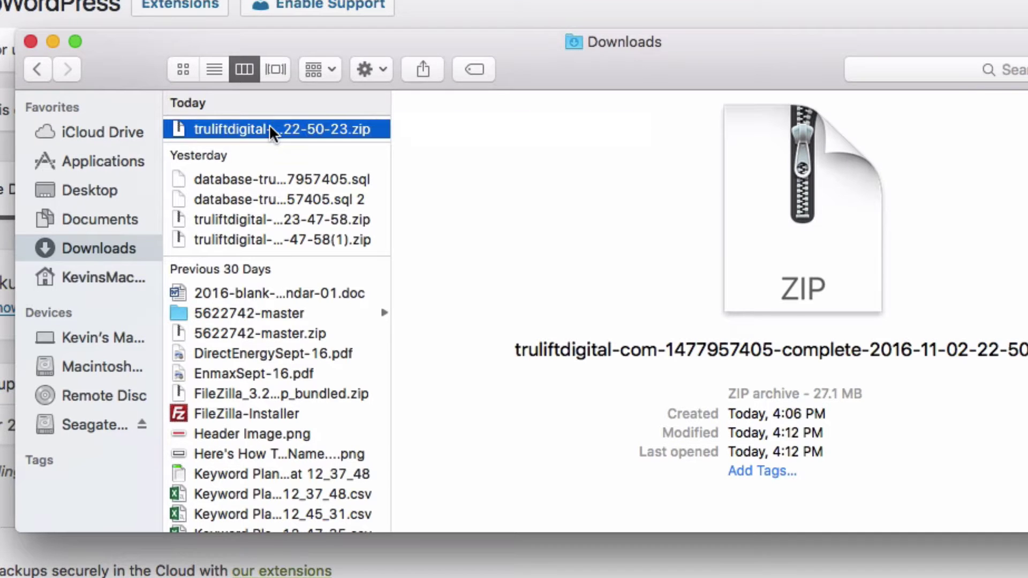
pyautogui.moveTo(269, 124); pyautogui.dragTo(253, 338)
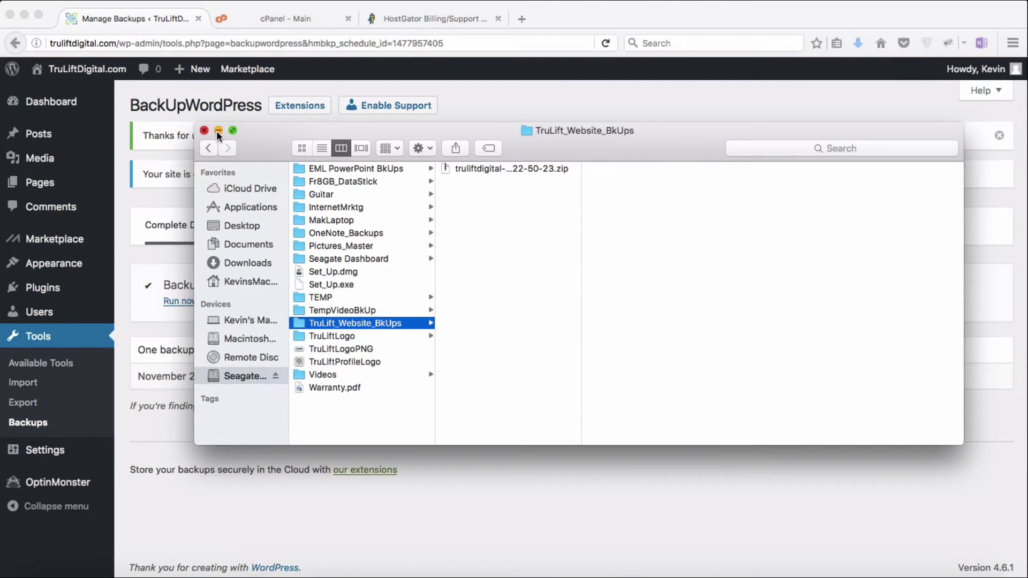
pyautogui.click(54, 53)
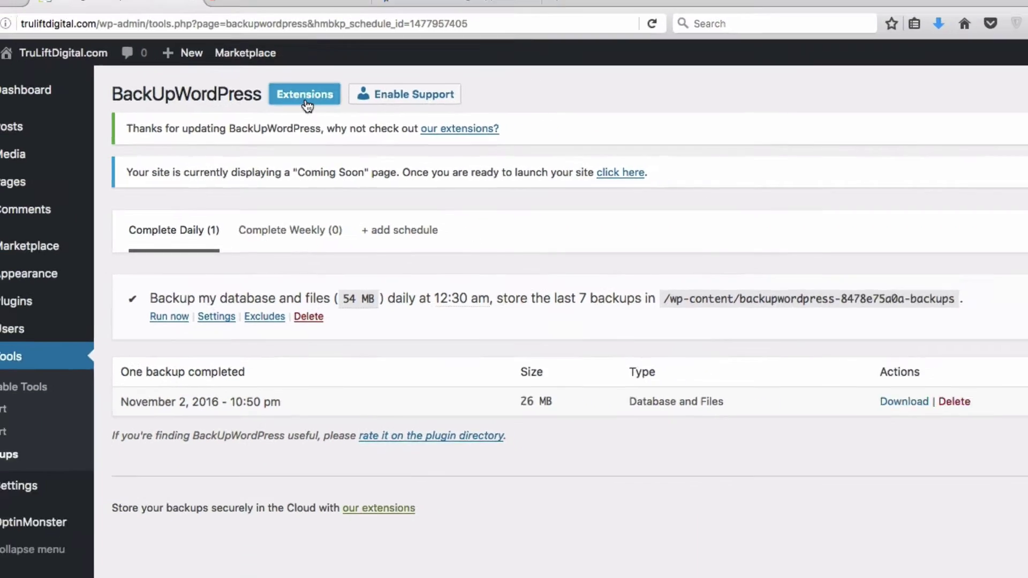
# Browse BackUpWordPress Extensions' remote-storage add-ons, such as the $99 Developer Bundle and $24 Windows Azure.
pyautogui.click(305, 102)
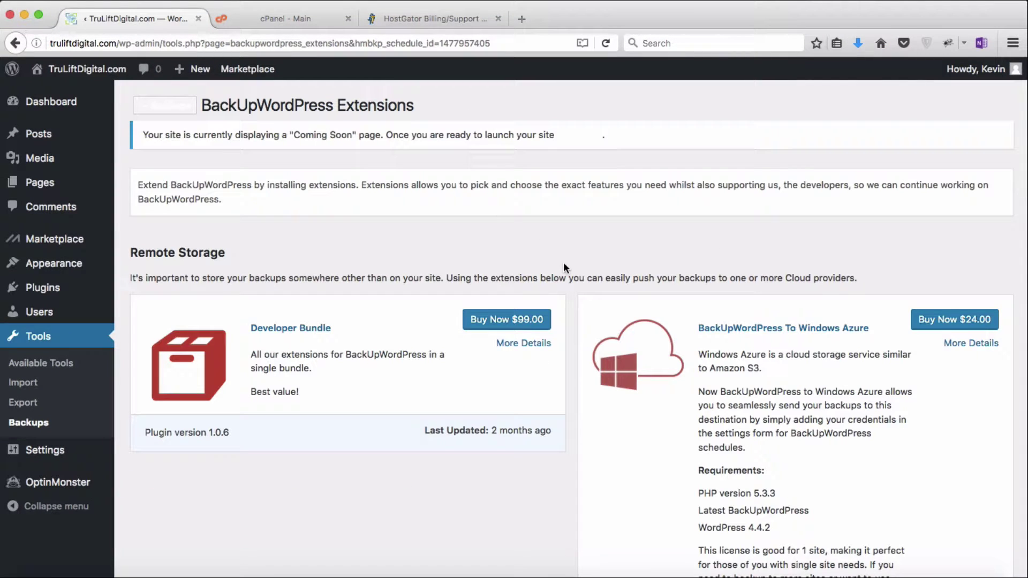
pyautogui.scroll(-4, 563, 264)
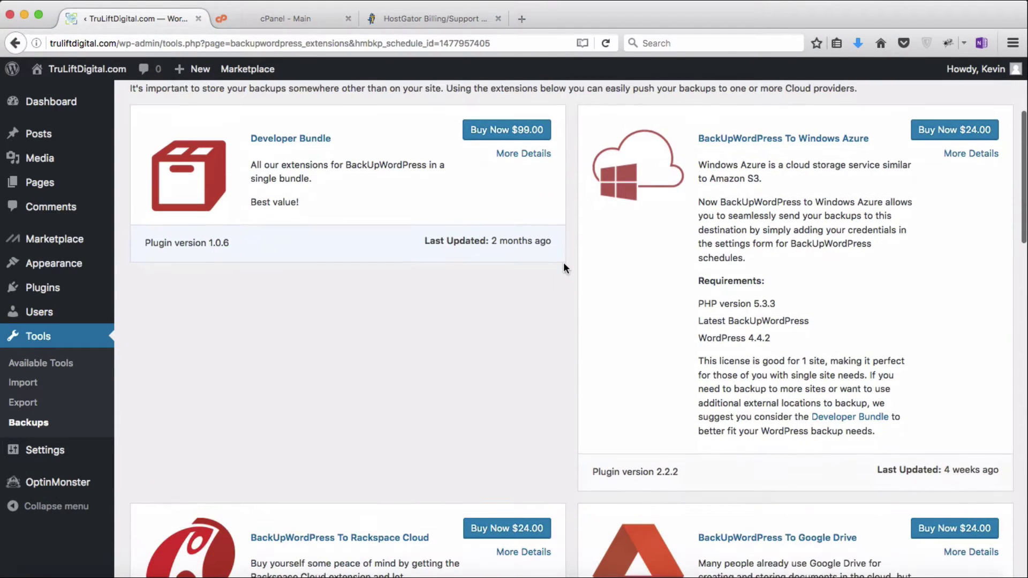
pyautogui.scroll(-8, 564, 265)
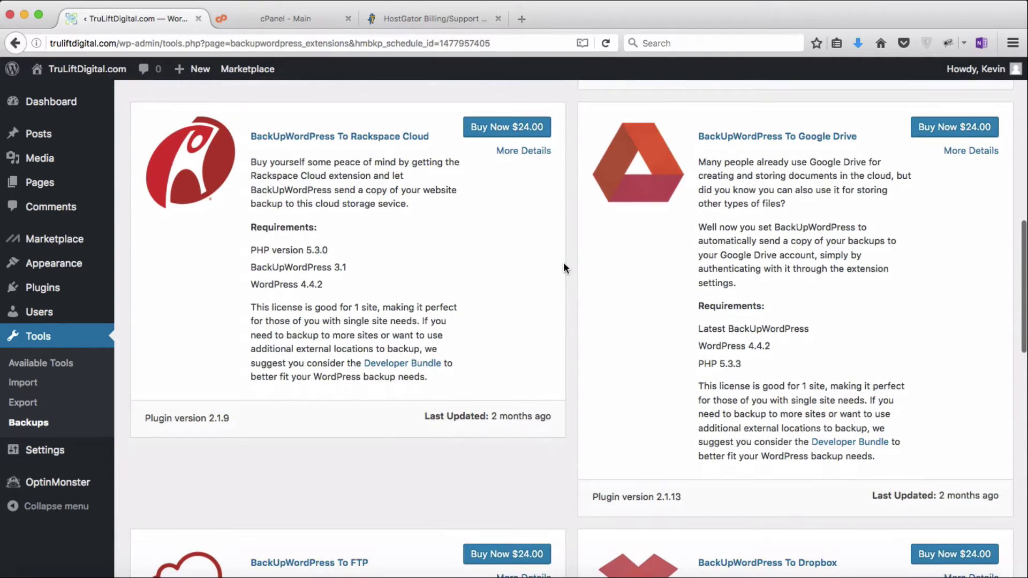
pyautogui.scroll(-9, 563, 265)
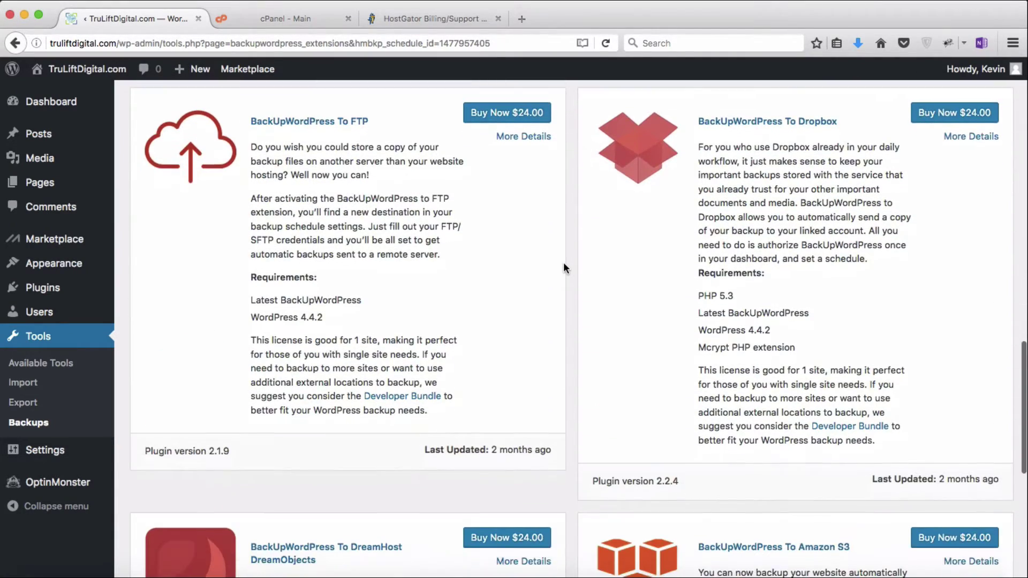
pyautogui.scroll(-8, 563, 263)
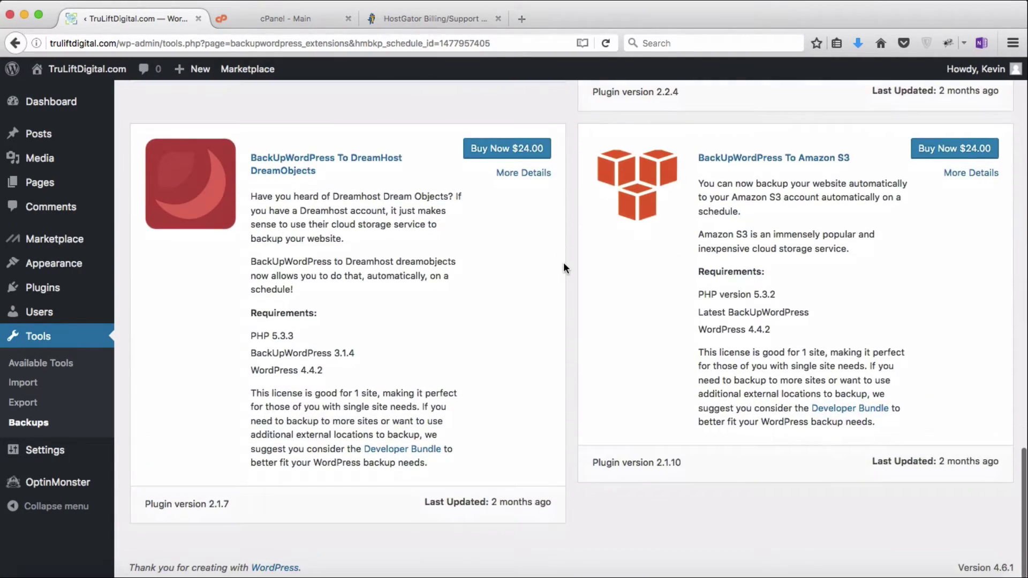
pyautogui.scroll(20, 563, 266)
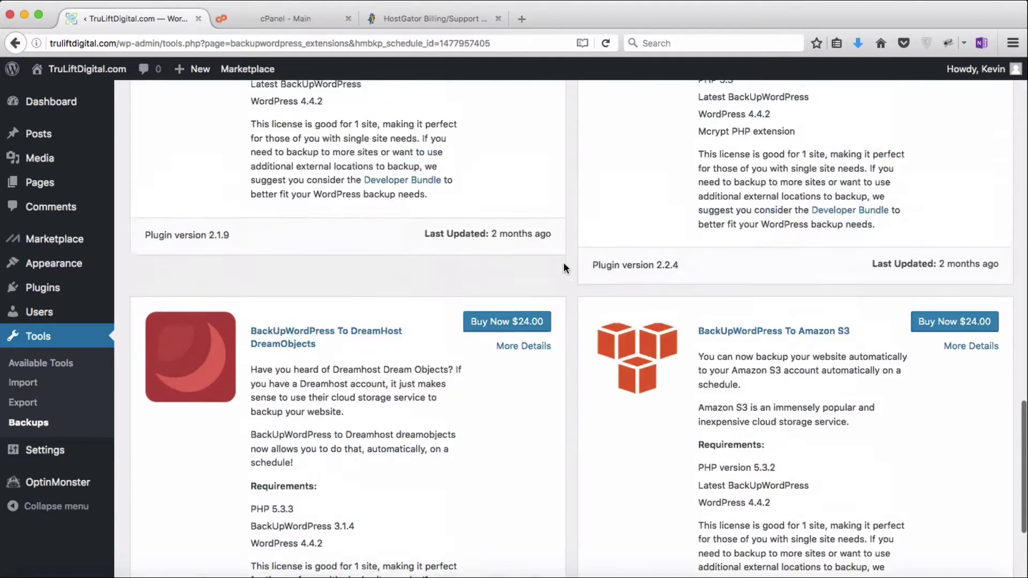
pyautogui.scroll(7, 565, 267)
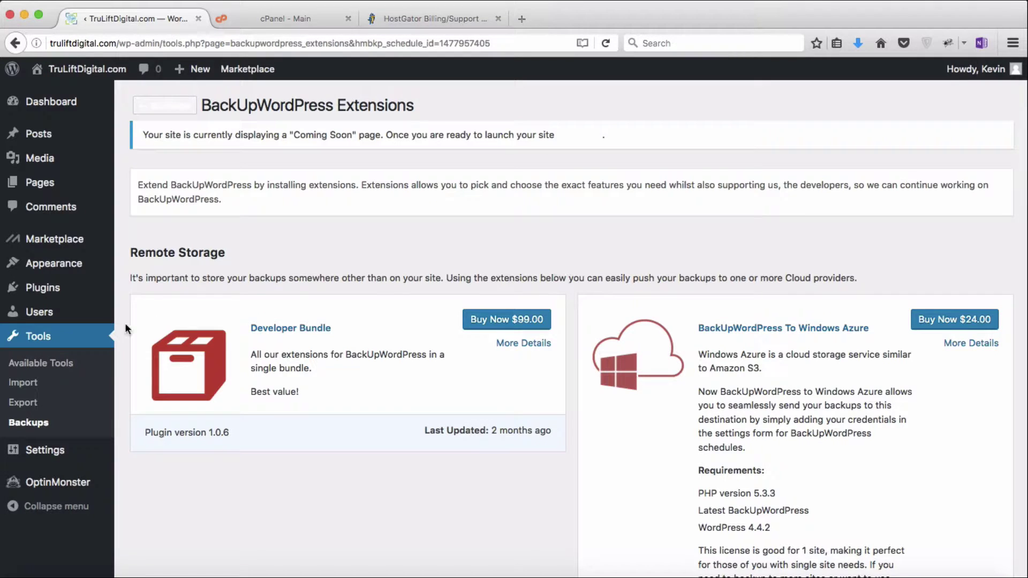
# On Add New Plugins, search the plugin directory for an 'all in one' SEO plugin.
pyautogui.moveTo(46, 289)
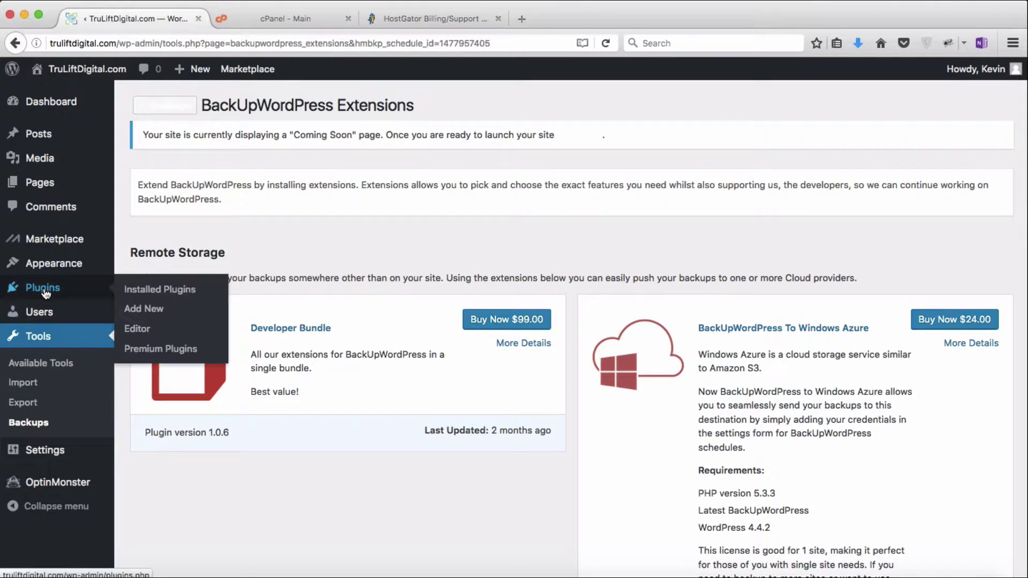
pyautogui.click(155, 310)
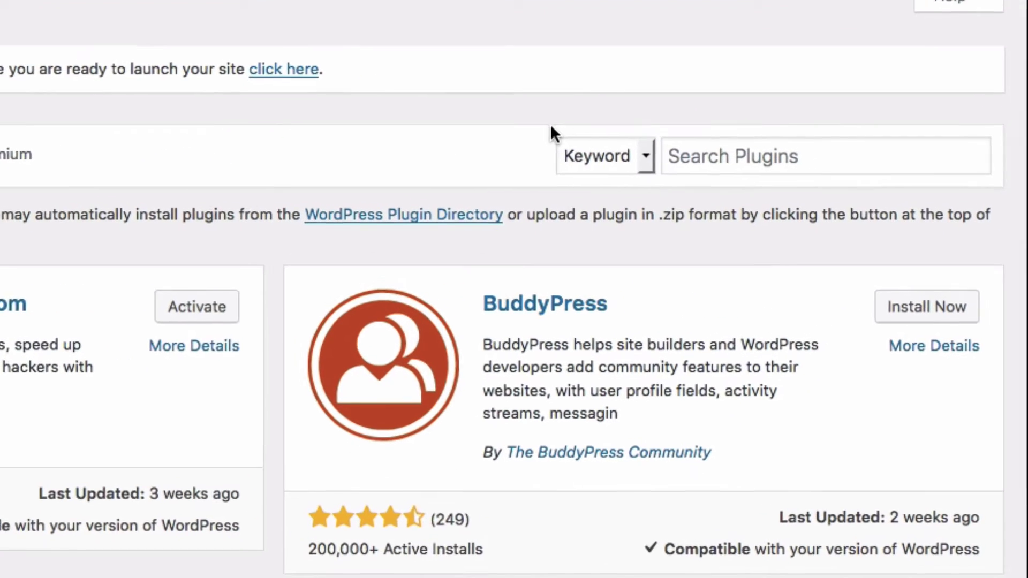
pyautogui.click(682, 146)
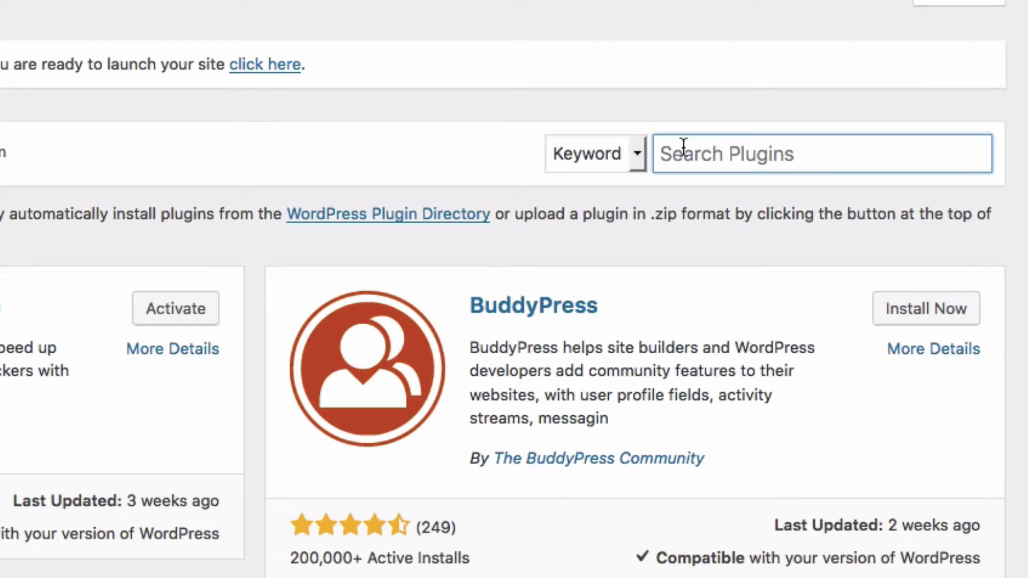
pyautogui.write('alll ino')
pyautogui.press('BackSpace')
pyautogui.write('one seo')
pyautogui.press('Return')
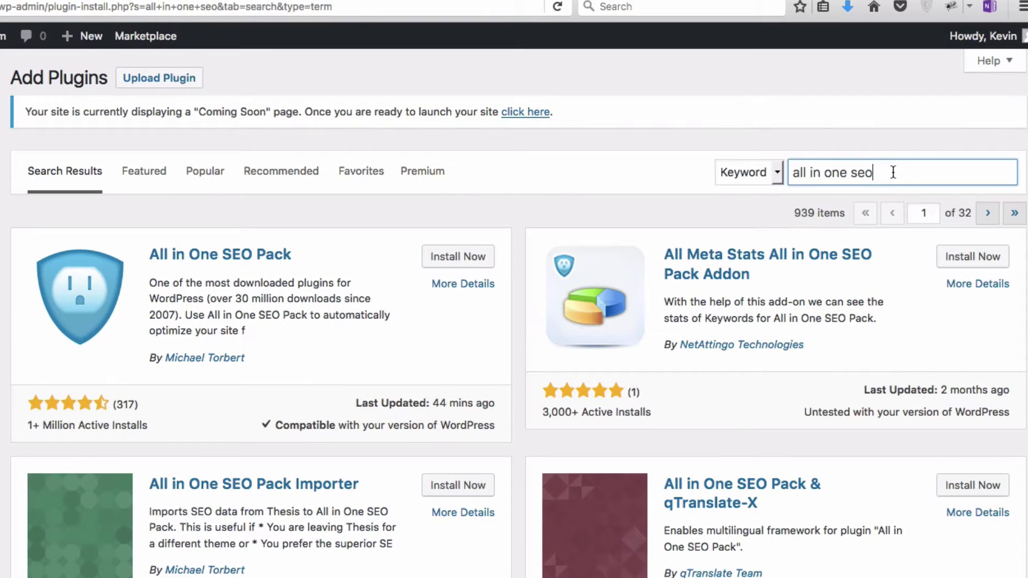
# Search for 'yoast seo', then install and activate the Yoast SEO plugin.
pyautogui.moveTo(895, 185); pyautogui.dragTo(777, 190)
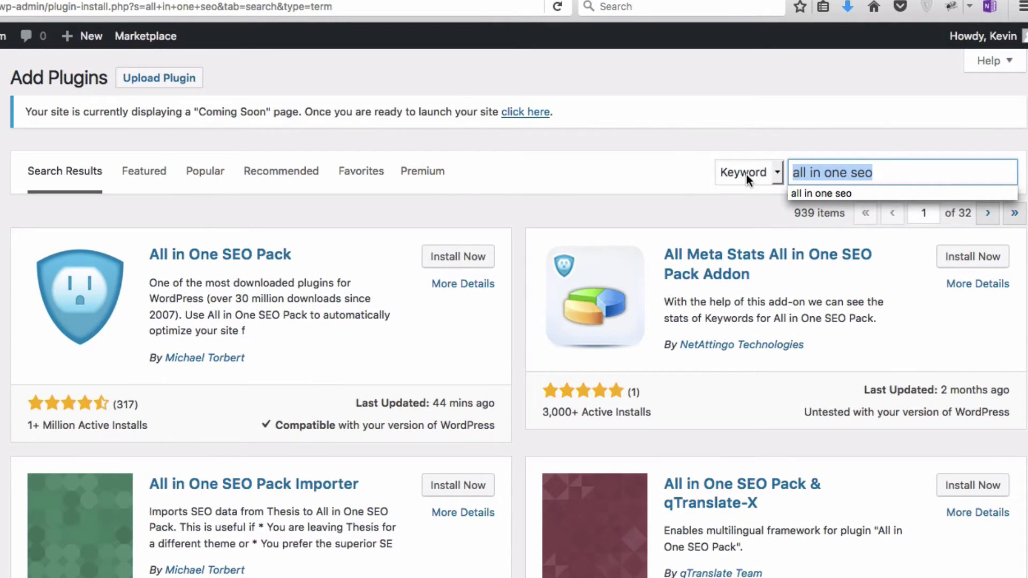
pyautogui.write('yoast seo')
pyautogui.press('Return')
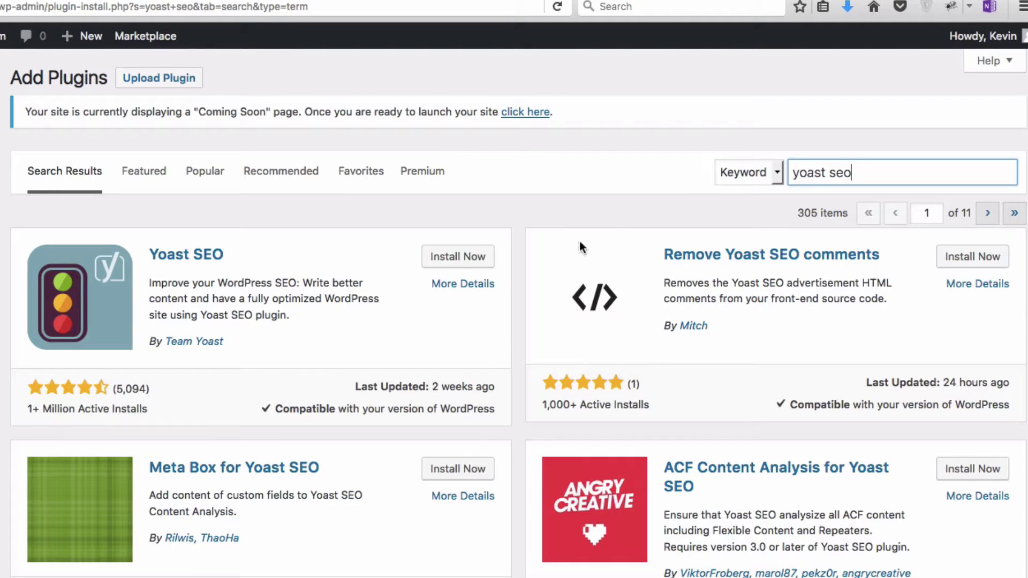
pyautogui.click(475, 259)
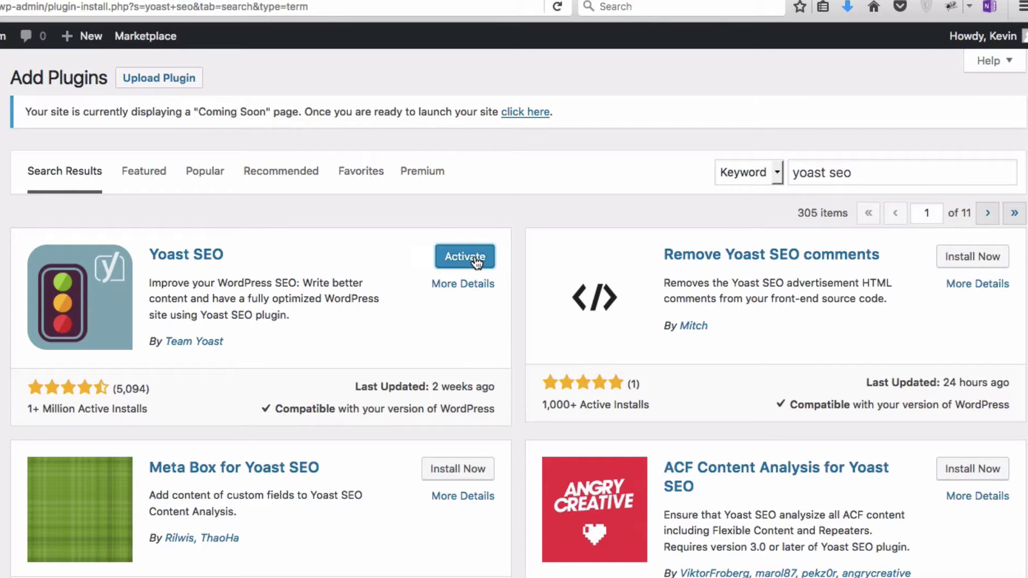
pyautogui.click(475, 258)
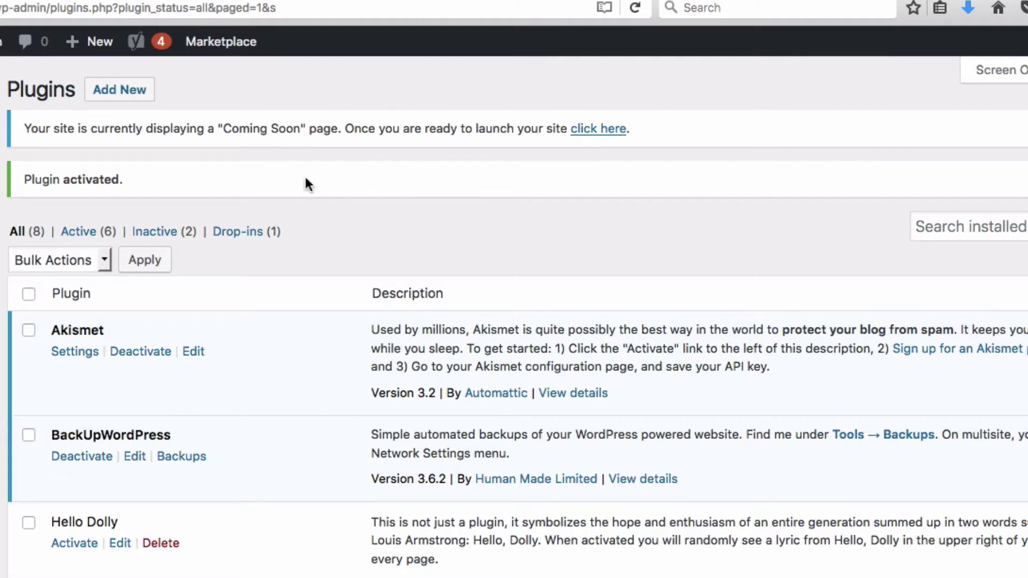
pyautogui.moveTo(137, 43)
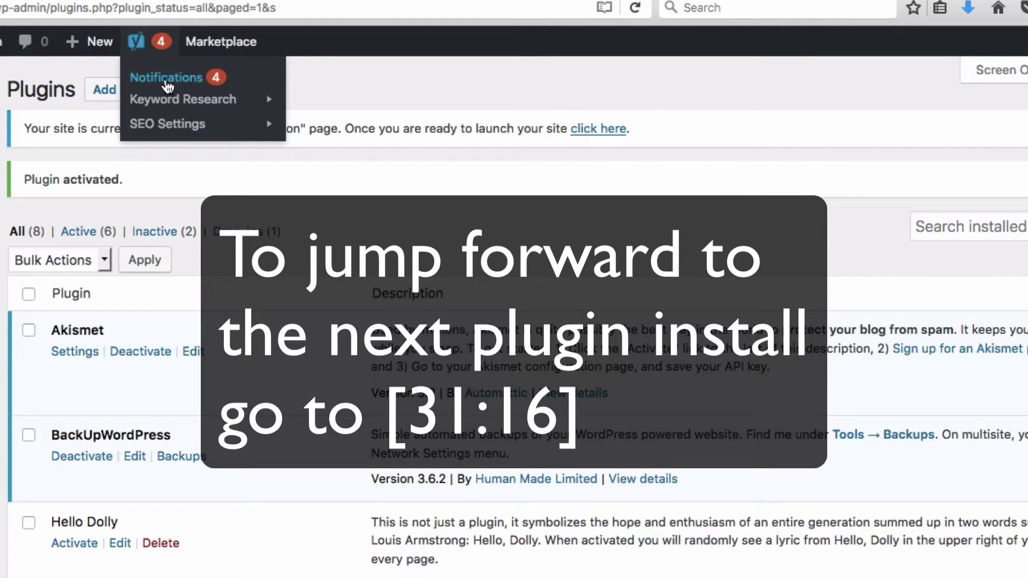
# Open the Yoast SEO Dashboard from the SEO menu and show its General tab.
pyautogui.moveTo(171, 127)
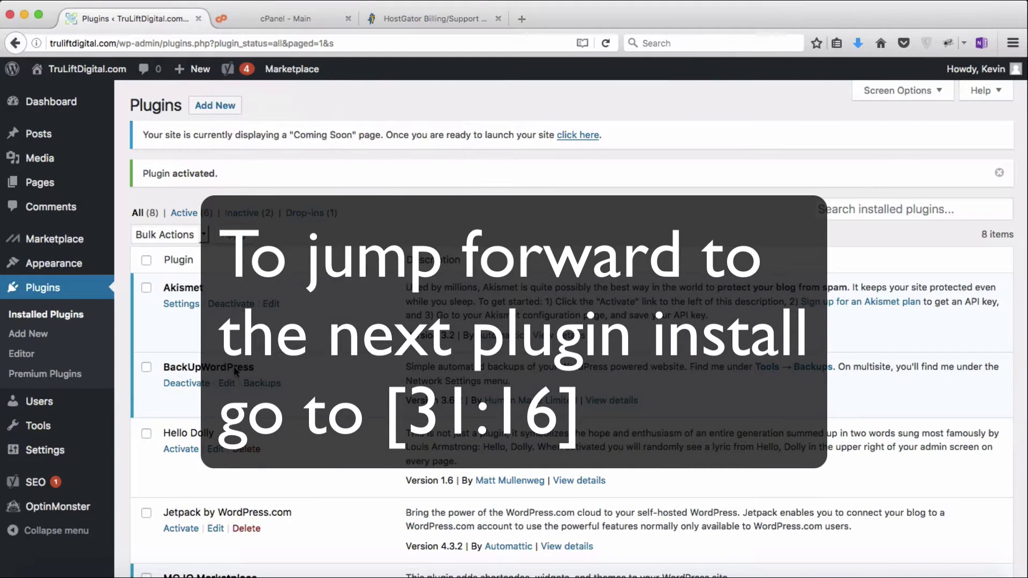
pyautogui.moveTo(43, 485)
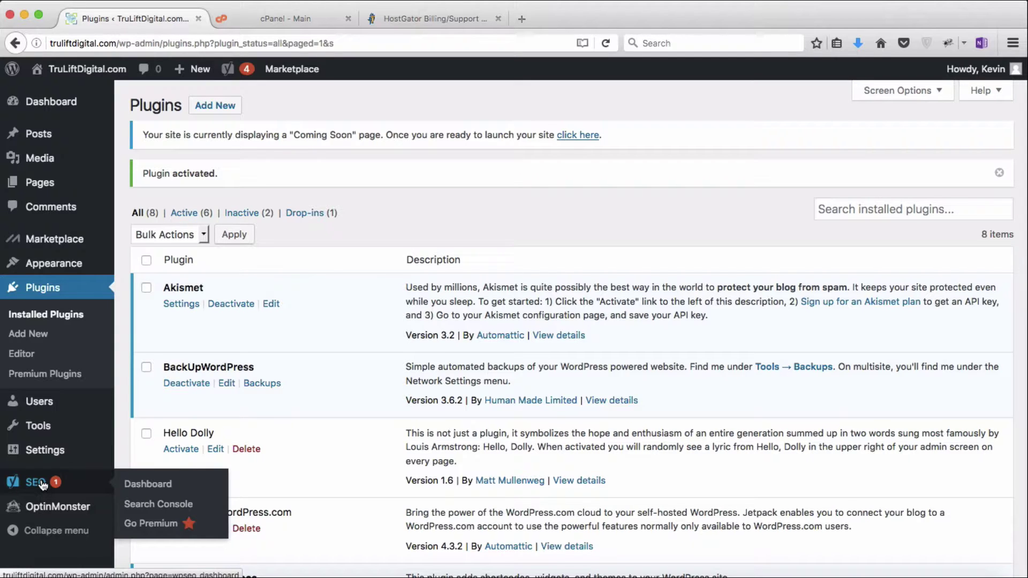
pyautogui.click(149, 484)
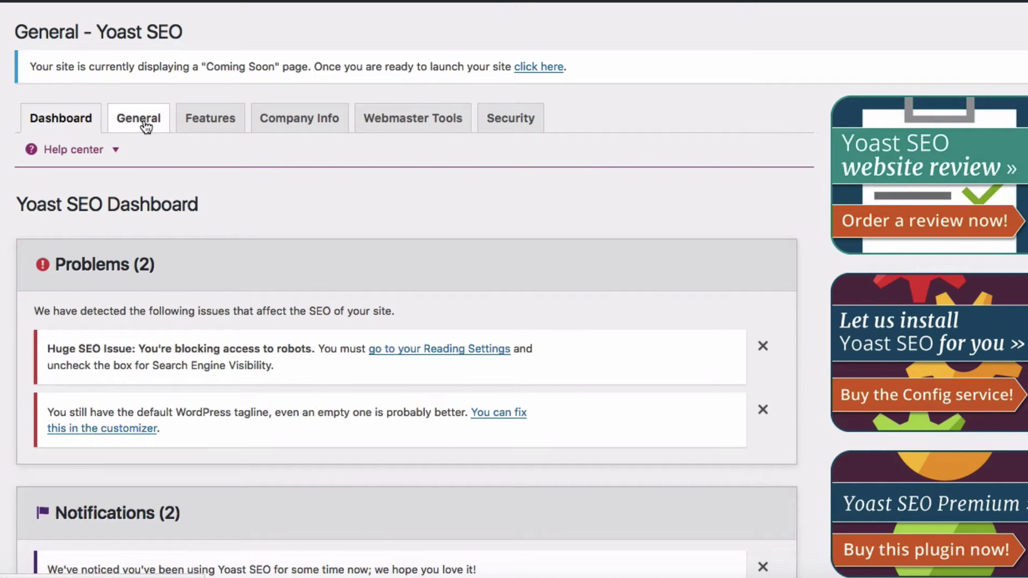
pyautogui.click(165, 137)
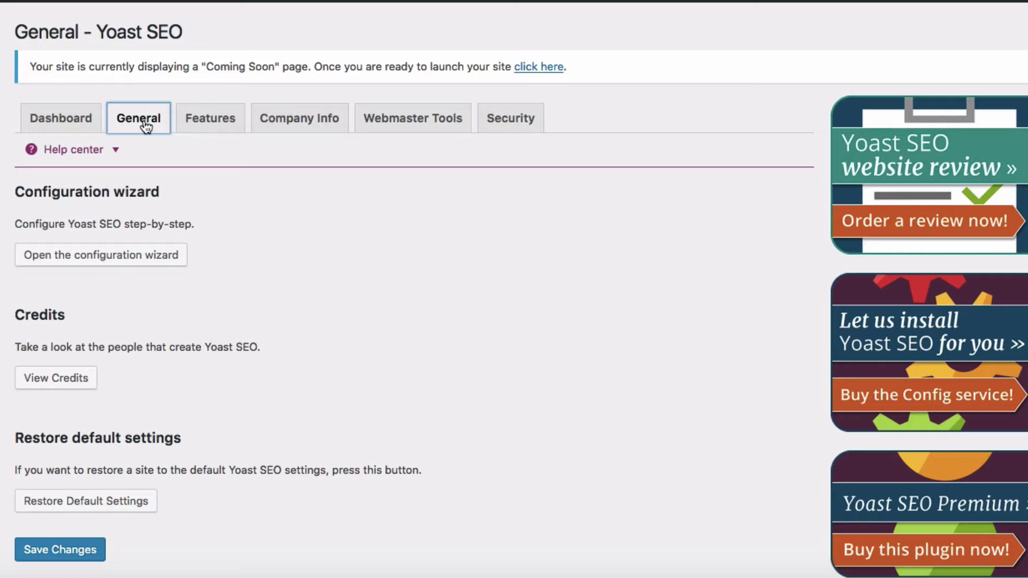
# Set Advanced settings pages to Enabled on Yoast's Features tab, save, and view Company Info.
pyautogui.click(217, 123)
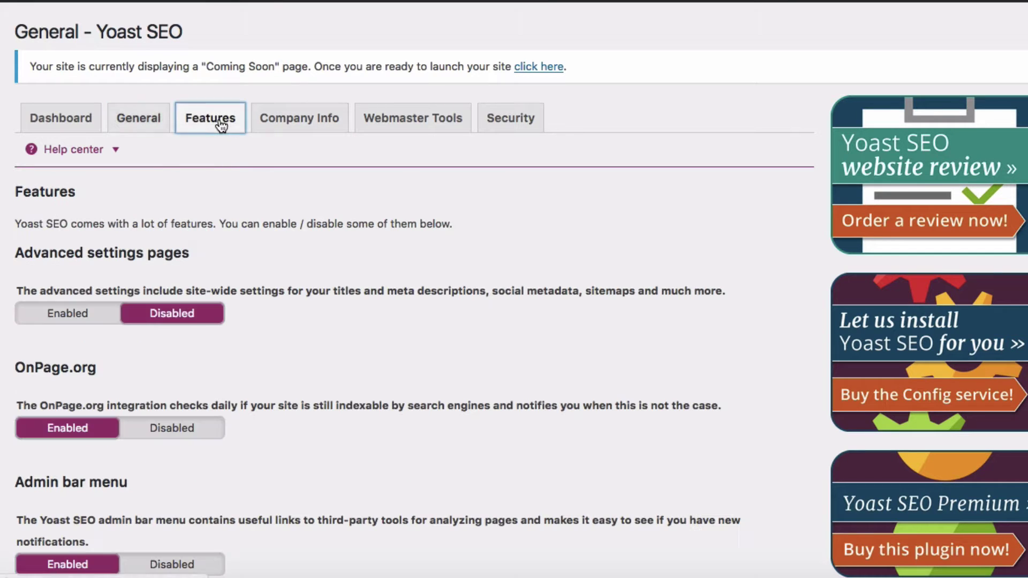
pyautogui.scroll(-3, 326, 361)
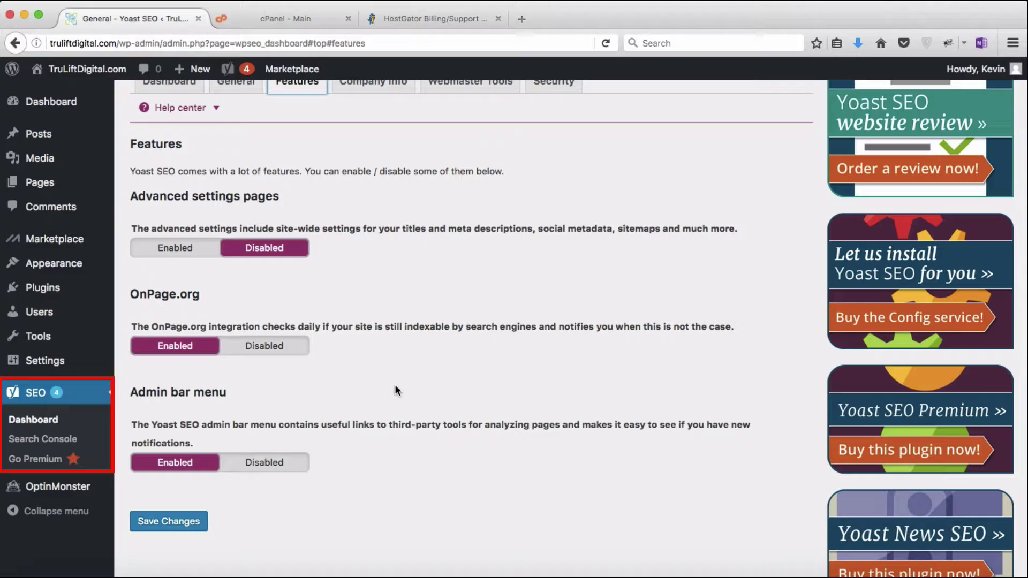
pyautogui.click(178, 251)
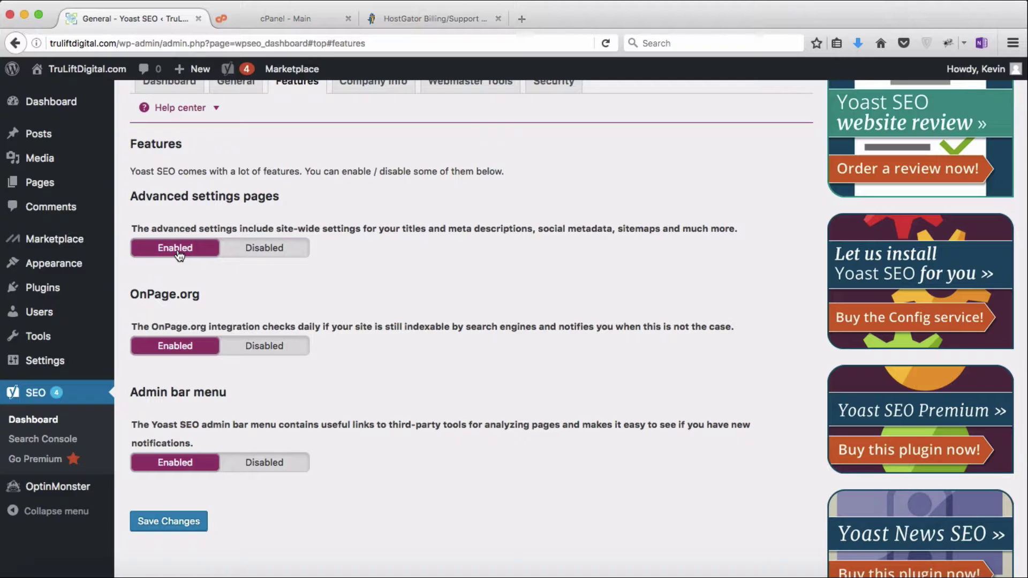
pyautogui.click(164, 522)
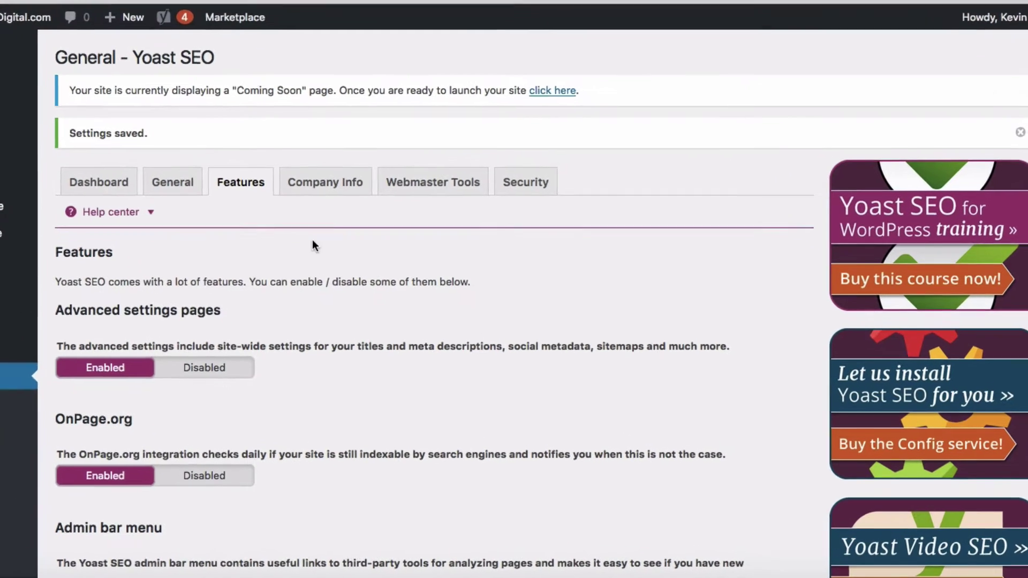
pyautogui.click(373, 217)
# Review the Webmaster Tools and Security tabs, then return to the Yoast Dashboard tab.
pyautogui.scroll(-5, 589, 351)
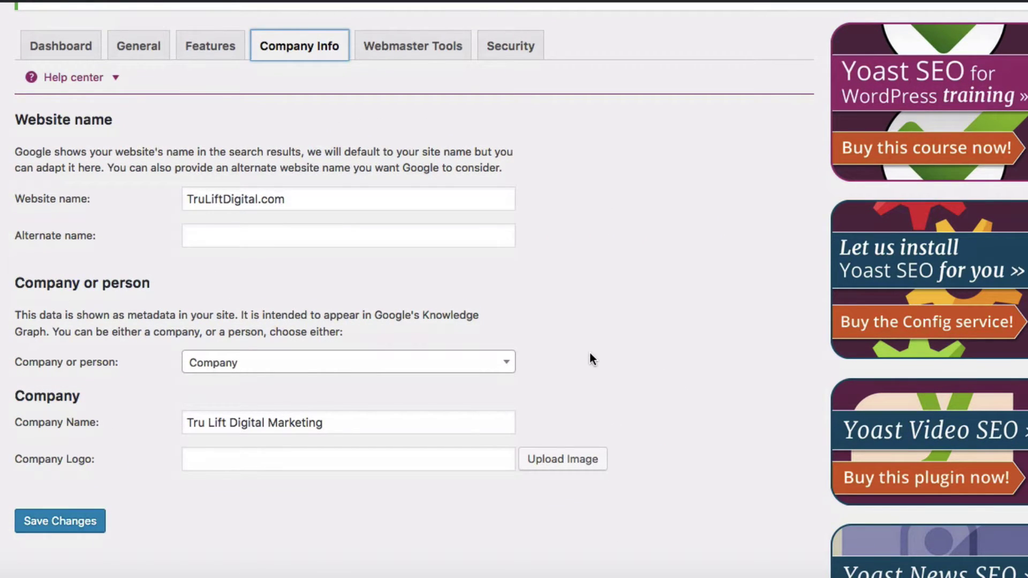
pyautogui.scroll(5, 590, 358)
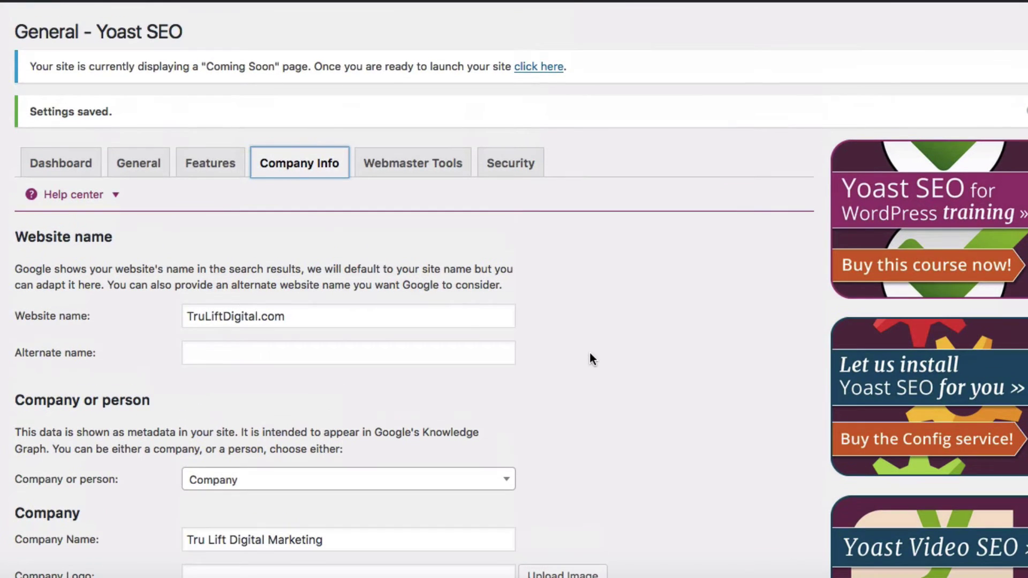
pyautogui.click(412, 173)
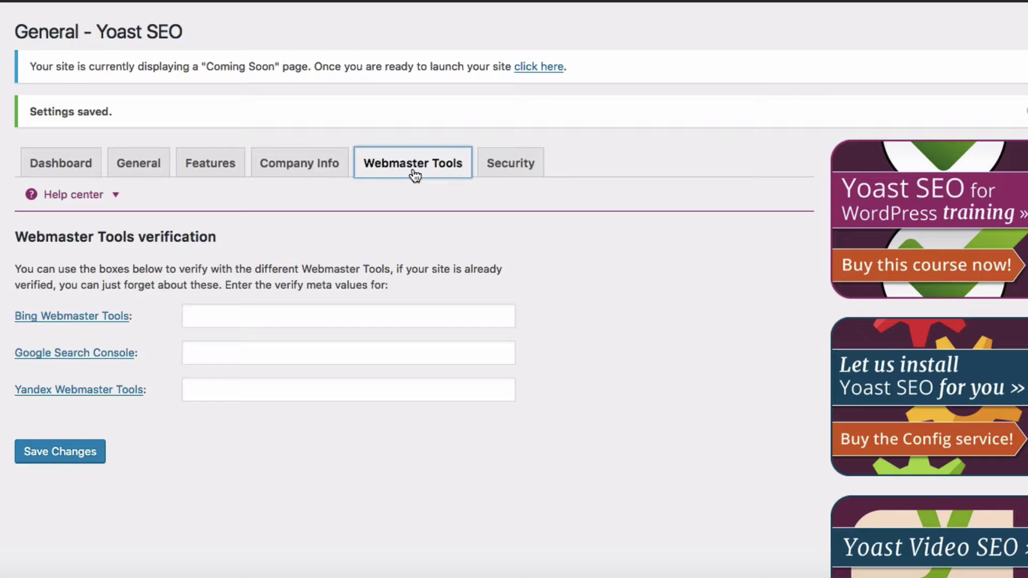
pyautogui.click(506, 166)
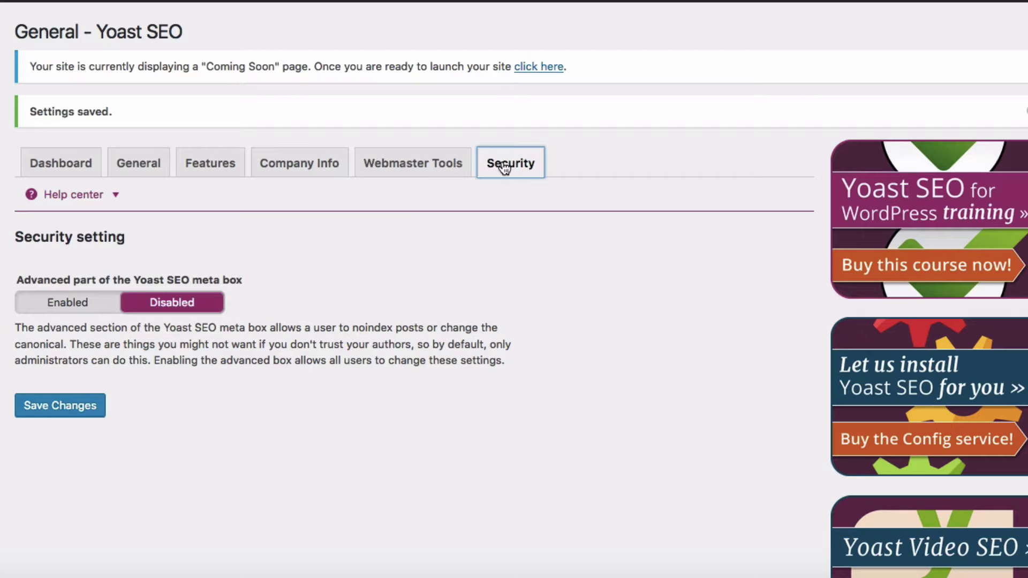
pyautogui.click(84, 171)
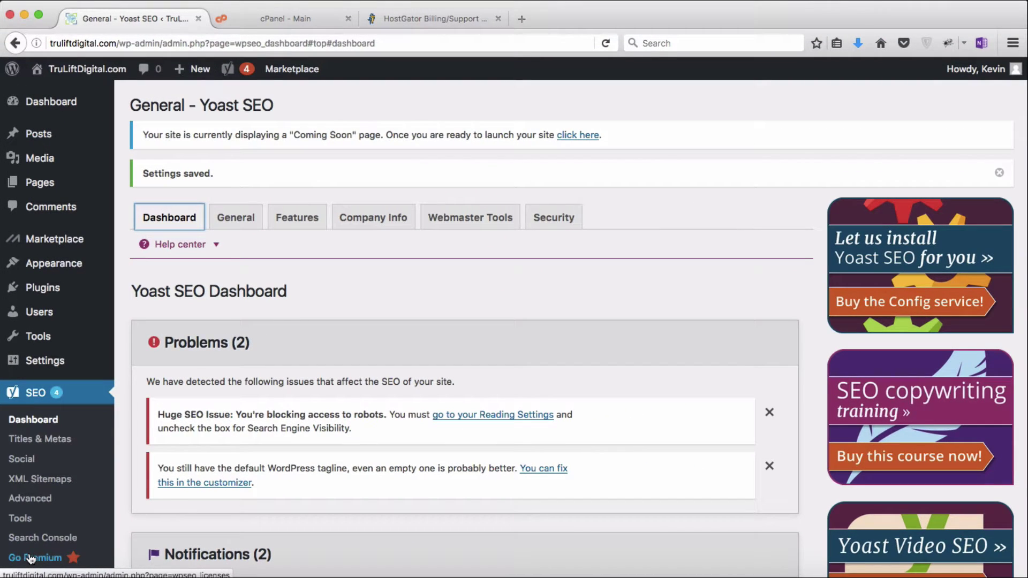
# Check the Yoast Posts Overview on the admin dashboard, then list all posts.
pyautogui.click(54, 111)
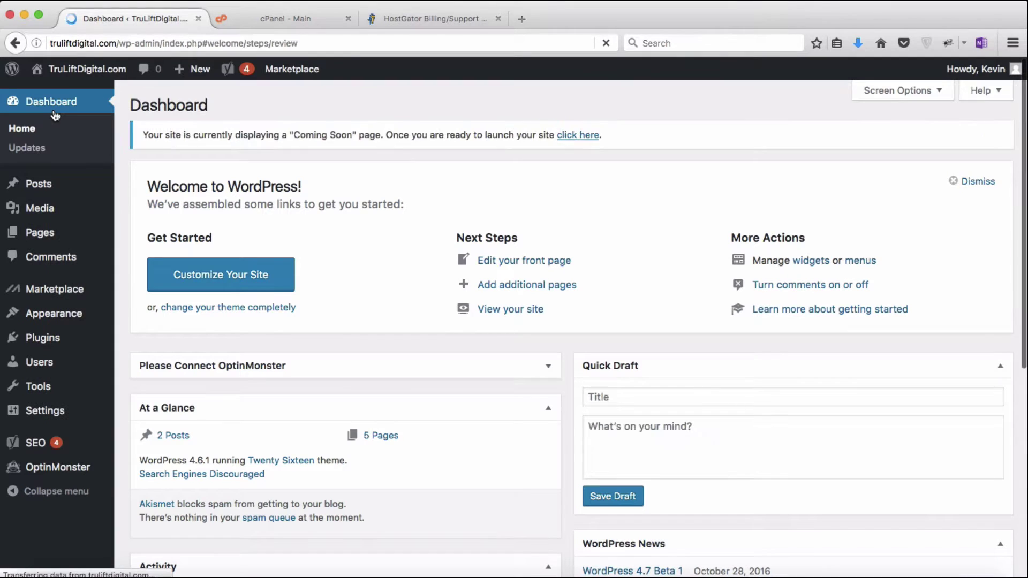
pyautogui.scroll(-6, 289, 369)
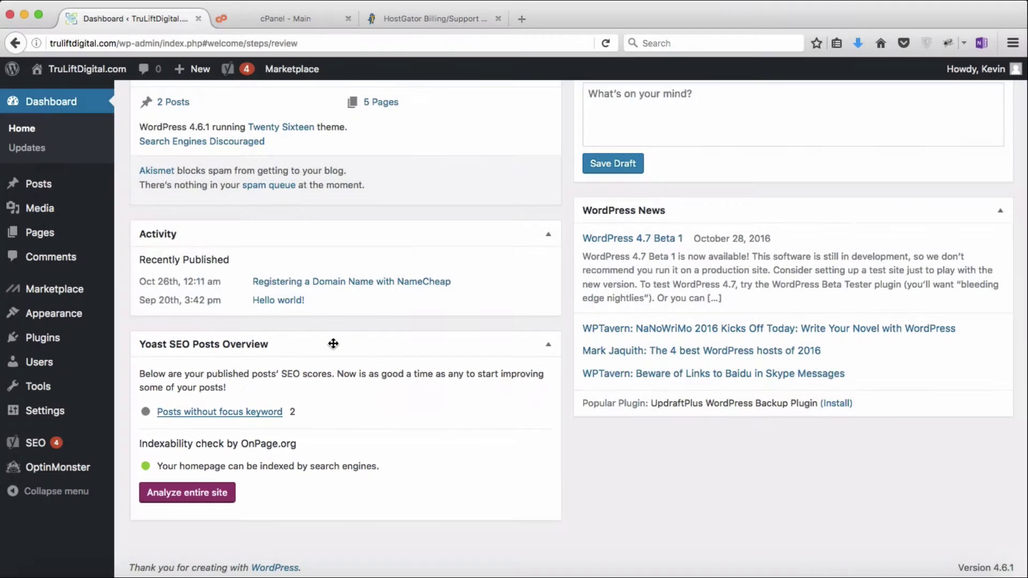
pyautogui.scroll(6, 333, 342)
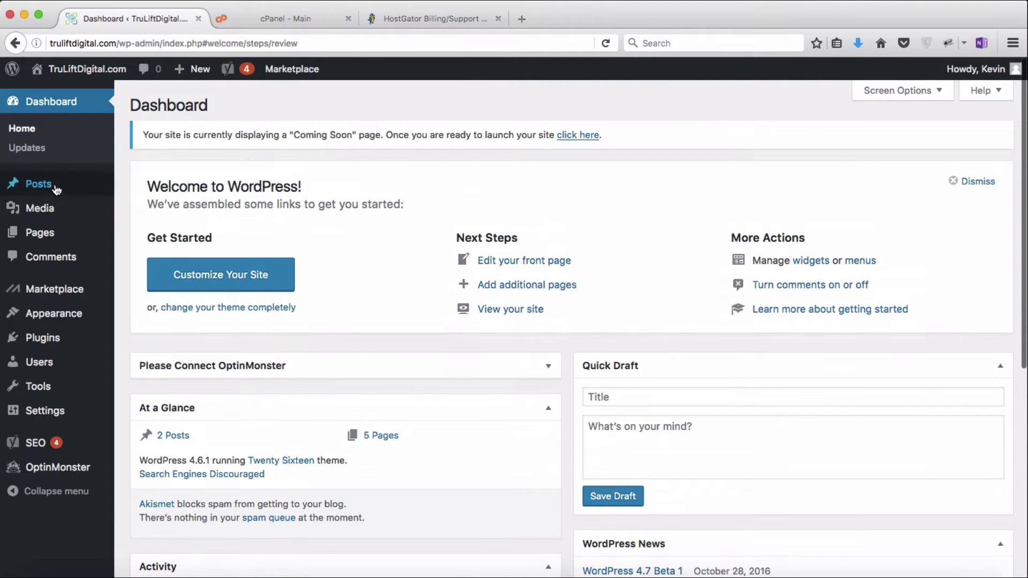
pyautogui.click(39, 186)
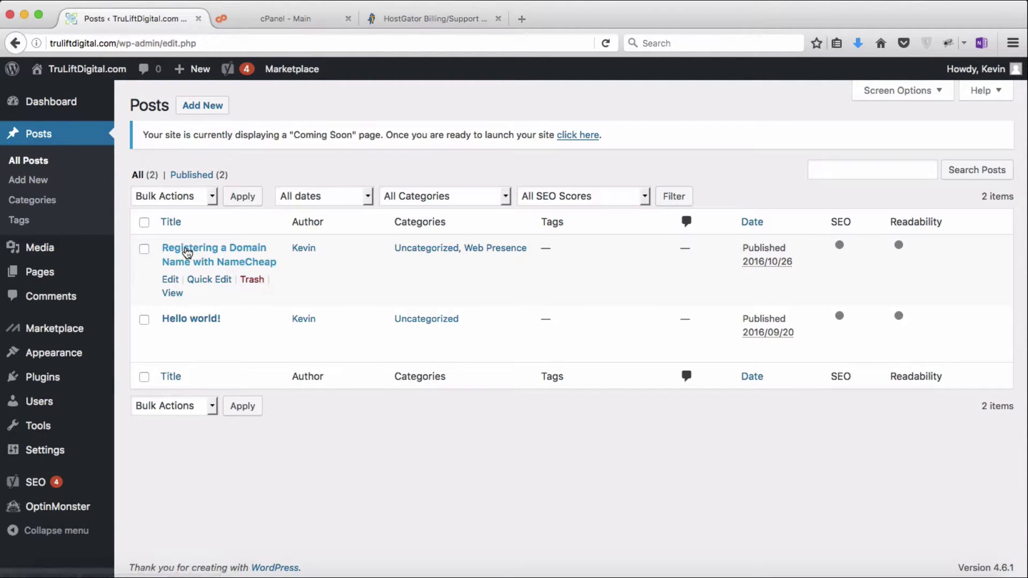
# Open the NameCheap domain post and expand its Yoast SEO title, slug and description fields.
pyautogui.click(188, 251)
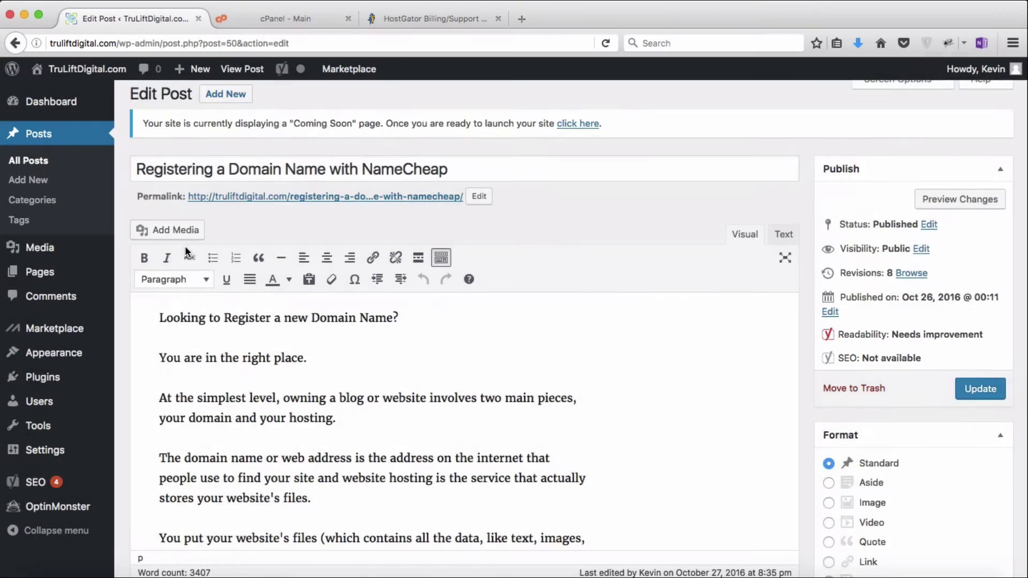
pyautogui.scroll(-15, 186, 249)
pyautogui.scroll(-20, 186, 249)
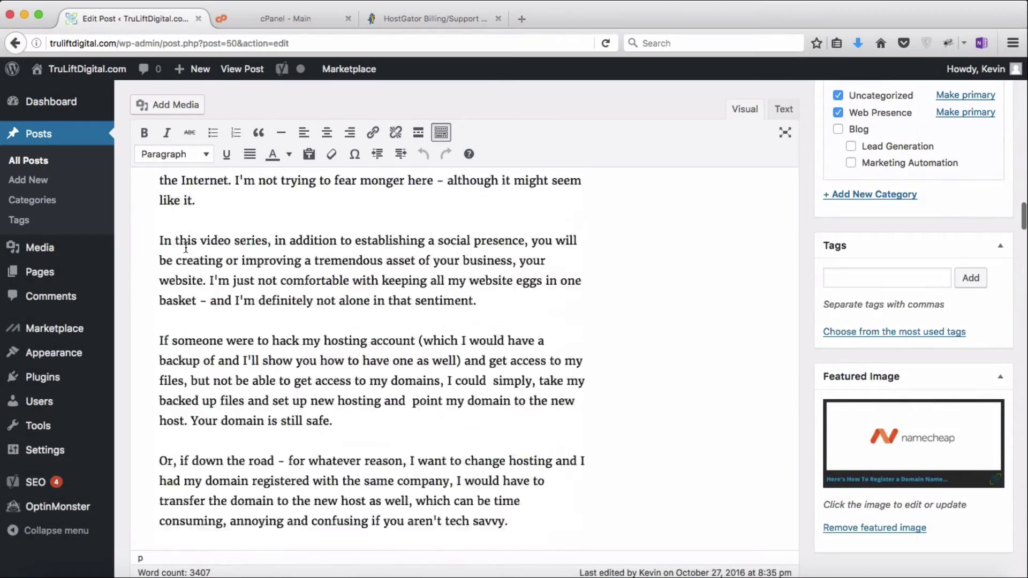
pyautogui.scroll(4, 186, 250)
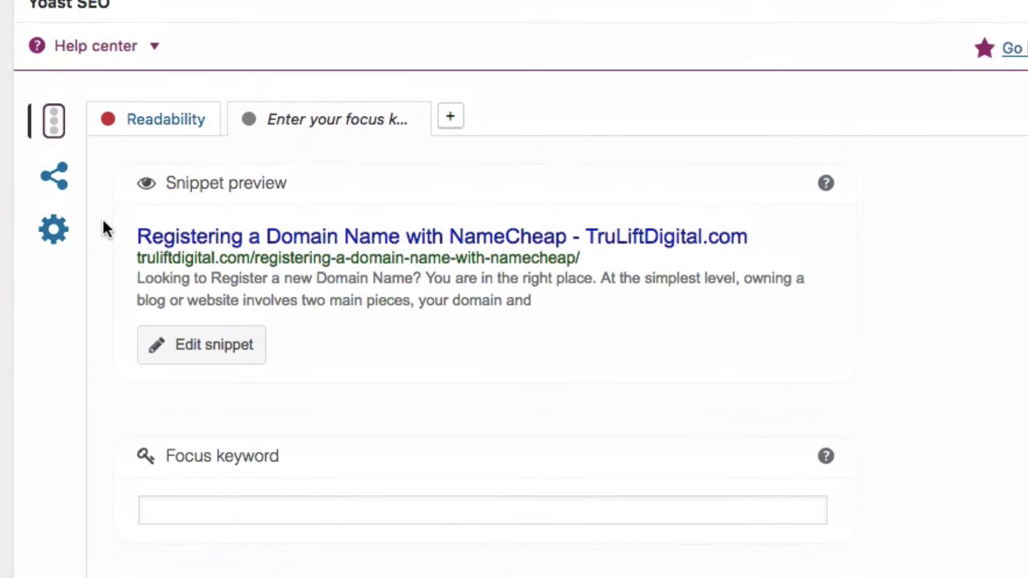
pyautogui.scroll(1, 103, 220)
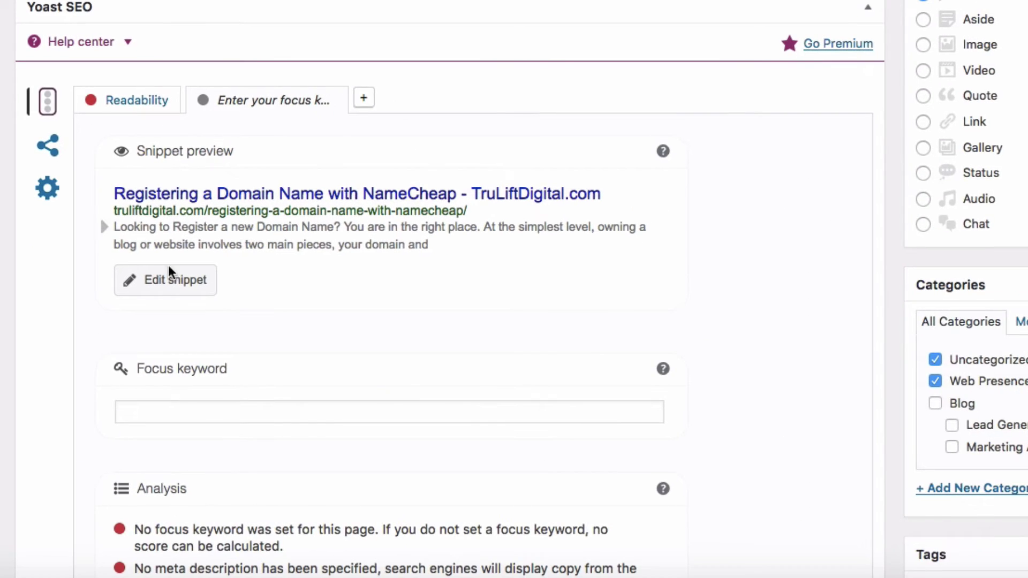
pyautogui.click(181, 293)
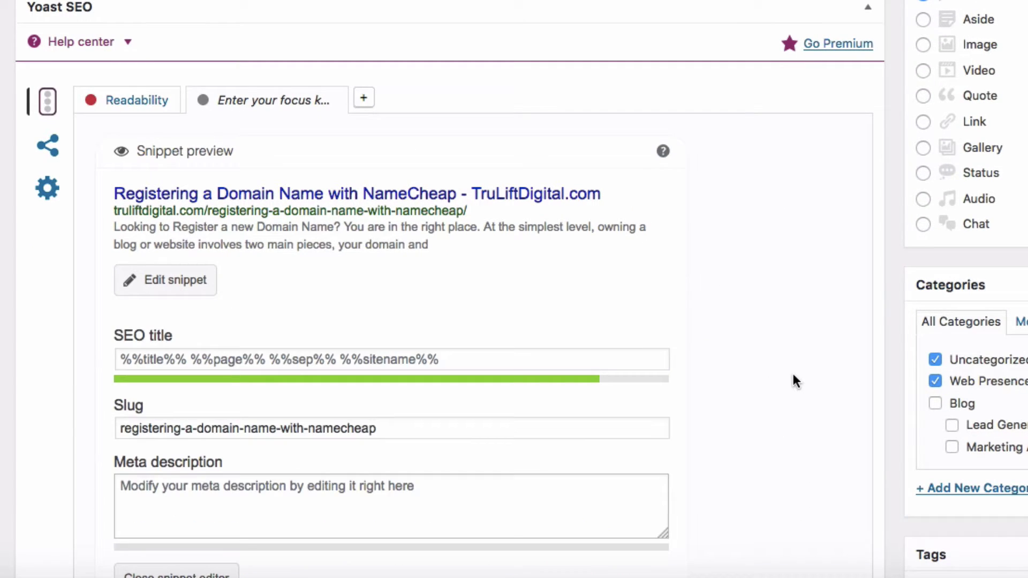
# Review the post's Yoast social and advanced robots settings, then return to content analysis.
pyautogui.scroll(-12, 793, 376)
pyautogui.scroll(-2, 792, 375)
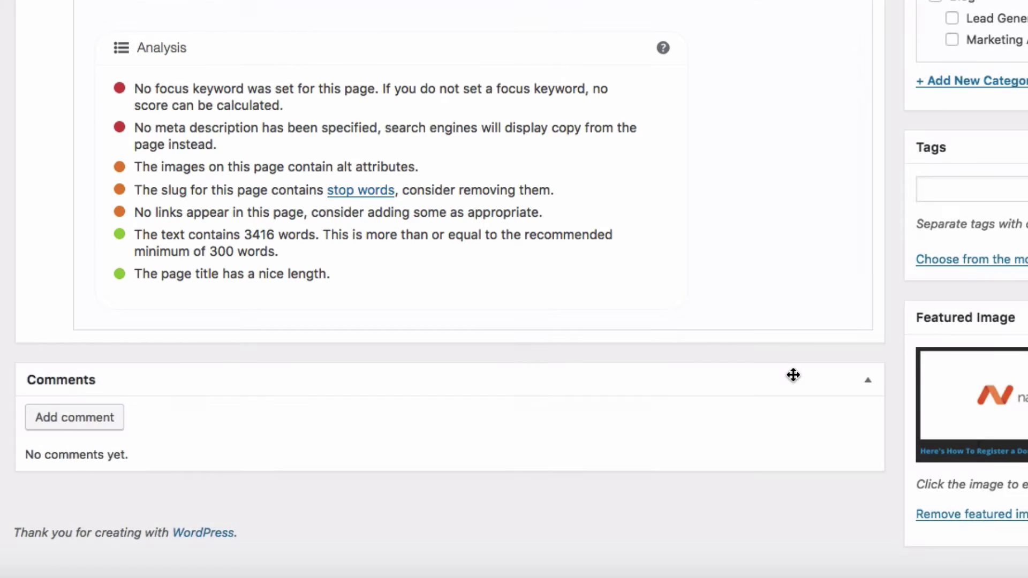
pyautogui.scroll(14, 792, 371)
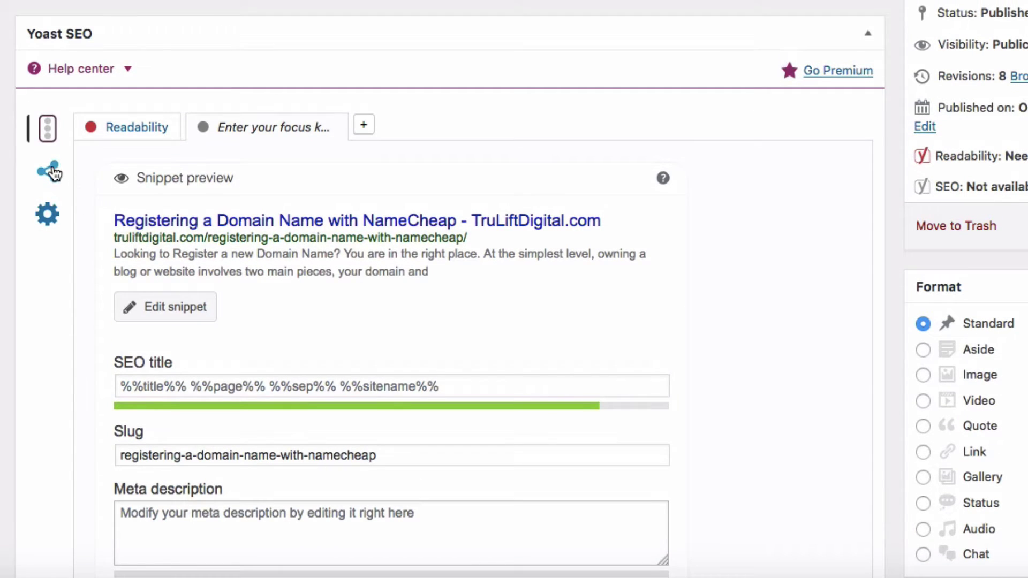
pyautogui.click(50, 171)
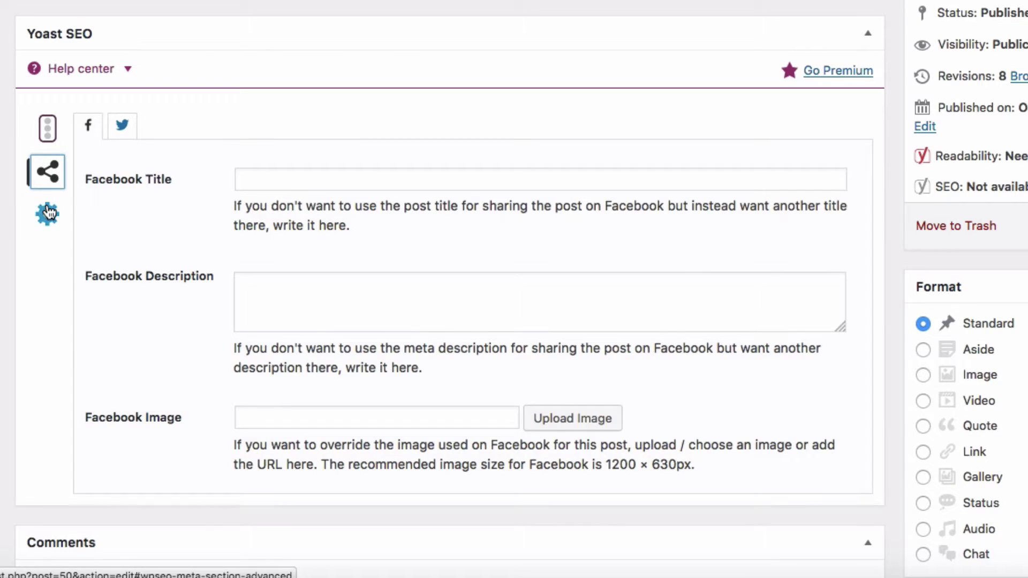
pyautogui.click(48, 213)
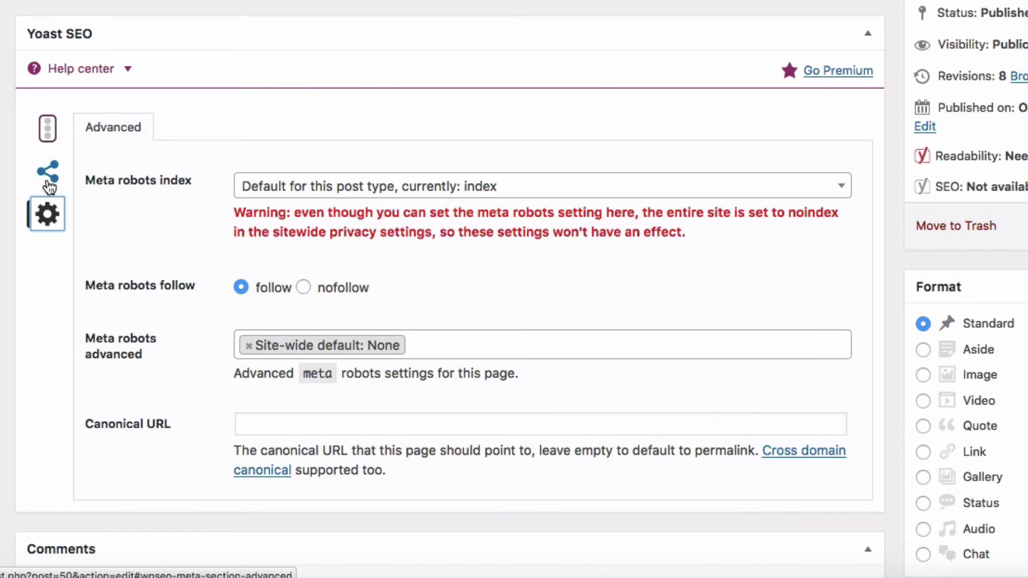
pyautogui.click(47, 134)
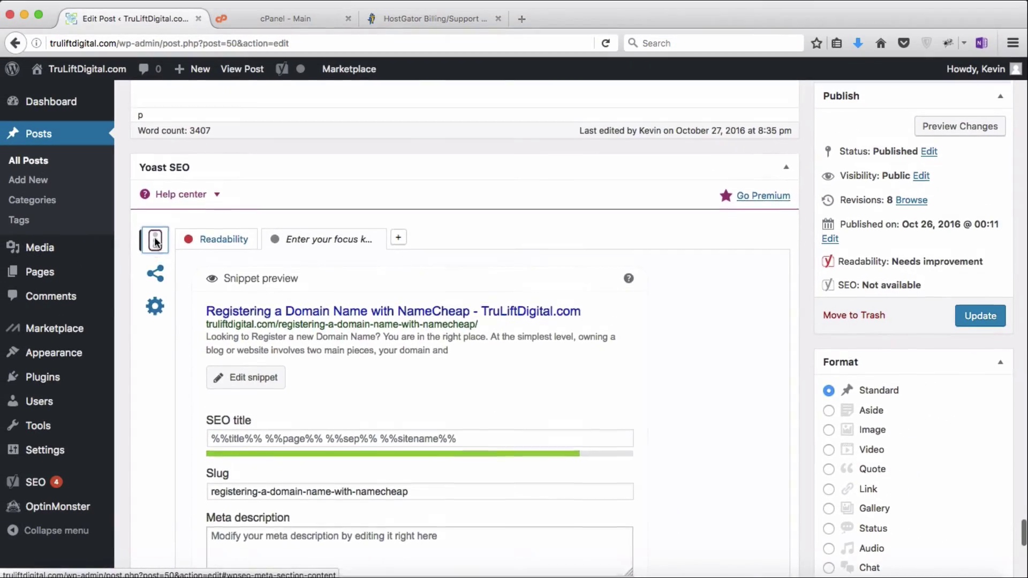
pyautogui.scroll(15, 153, 237)
pyautogui.scroll(20, 155, 238)
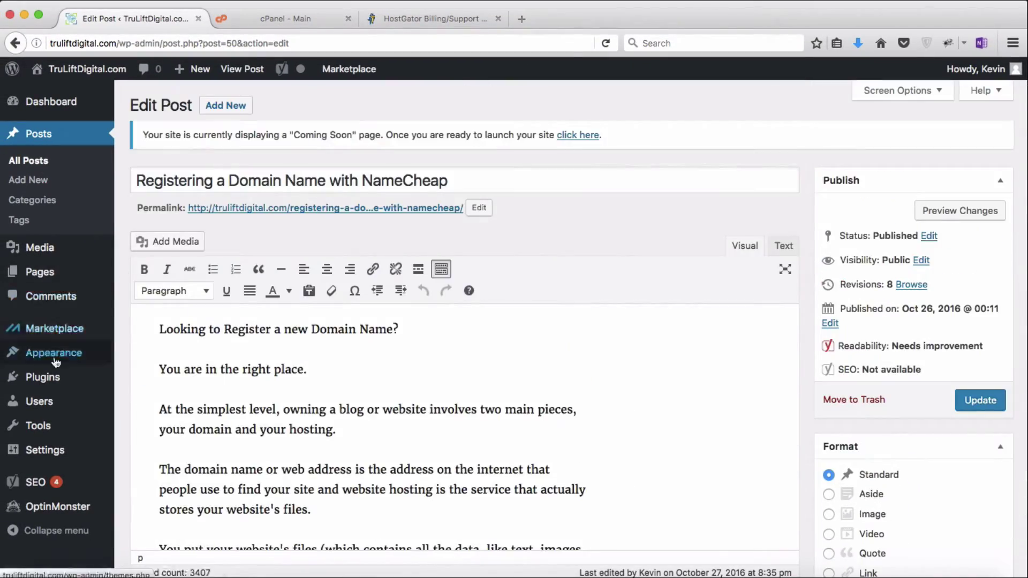
# Search the plugin directory for 'broken link checker', then install and activate it.
pyautogui.moveTo(49, 385)
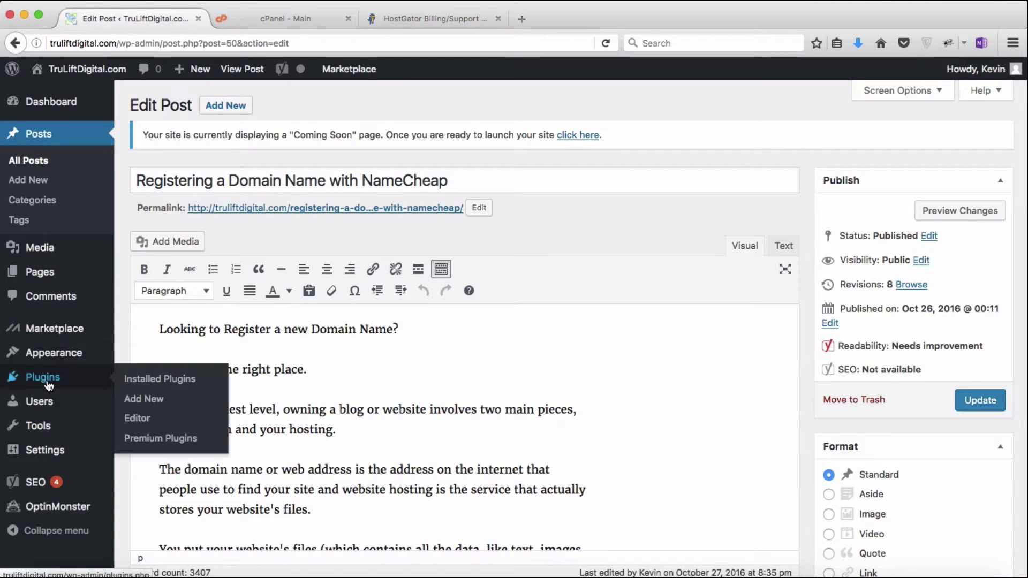
pyautogui.click(141, 399)
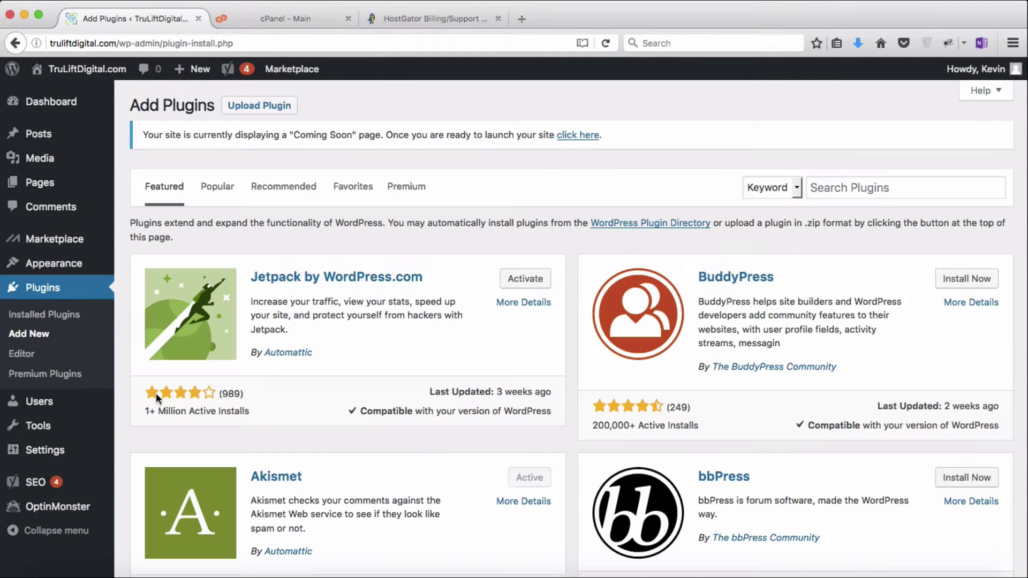
pyautogui.click(839, 188)
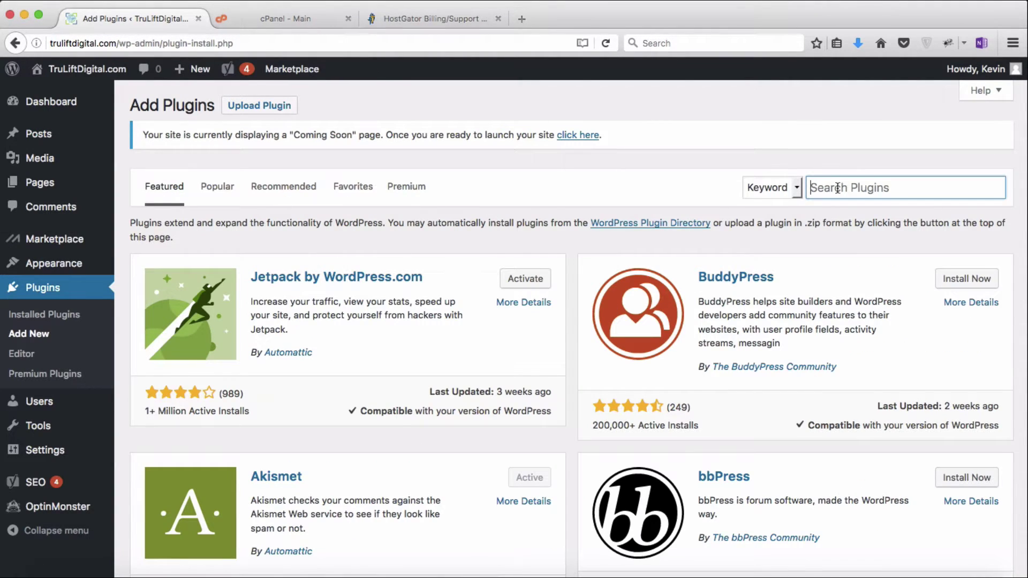
pyautogui.write('broken link checker')
pyautogui.press('Return')
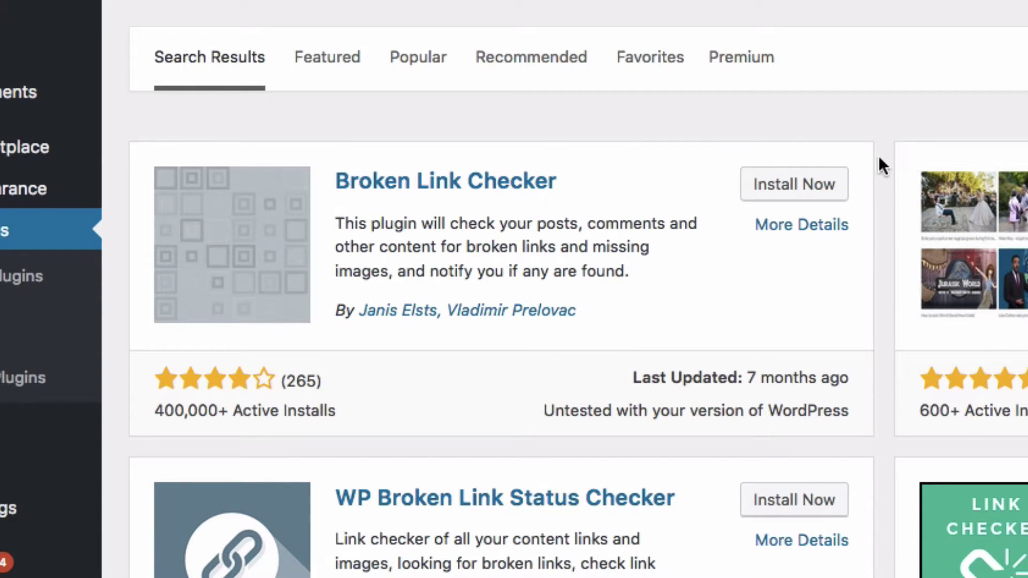
pyautogui.click(791, 188)
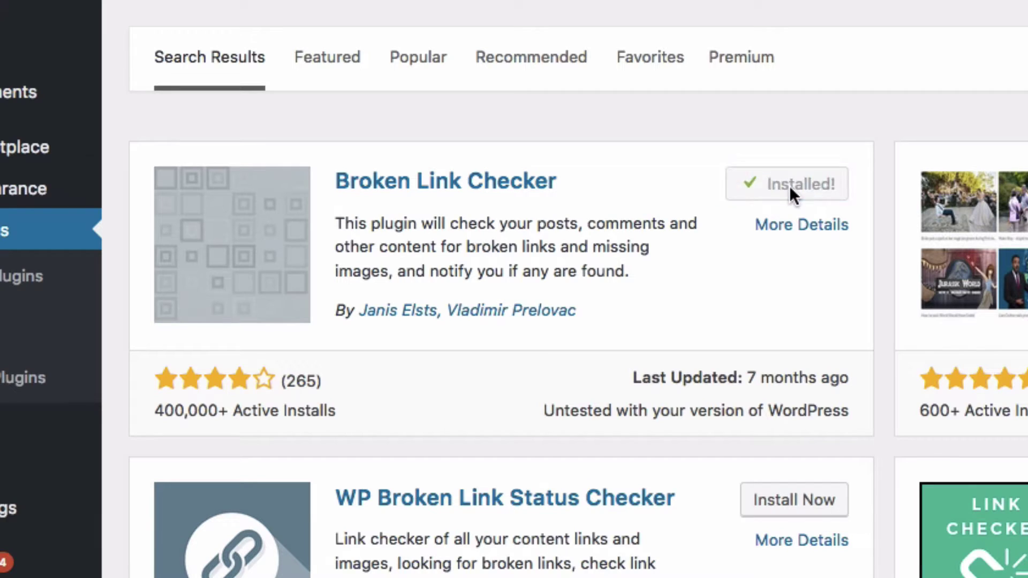
pyautogui.click(792, 196)
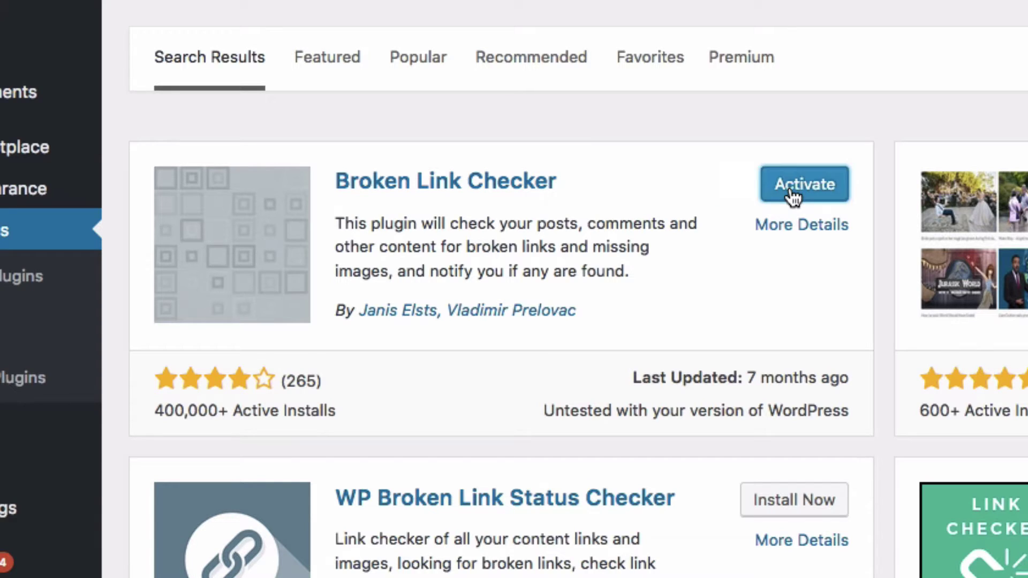
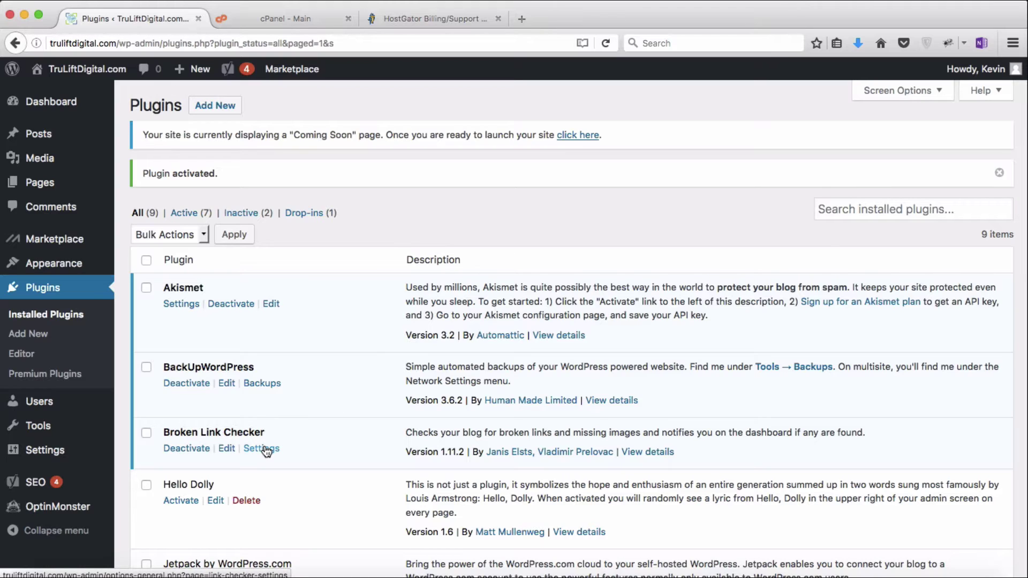
# View the Broken Links report, which shows no broken links, then open the Link Checker settings.
pyautogui.click(62, 110)
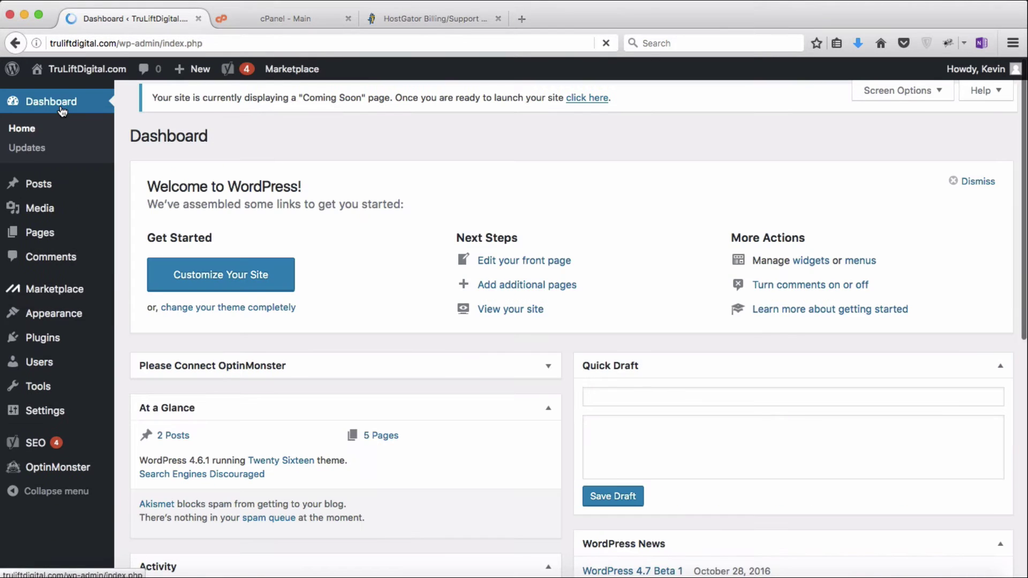
pyautogui.scroll(-10, 271, 375)
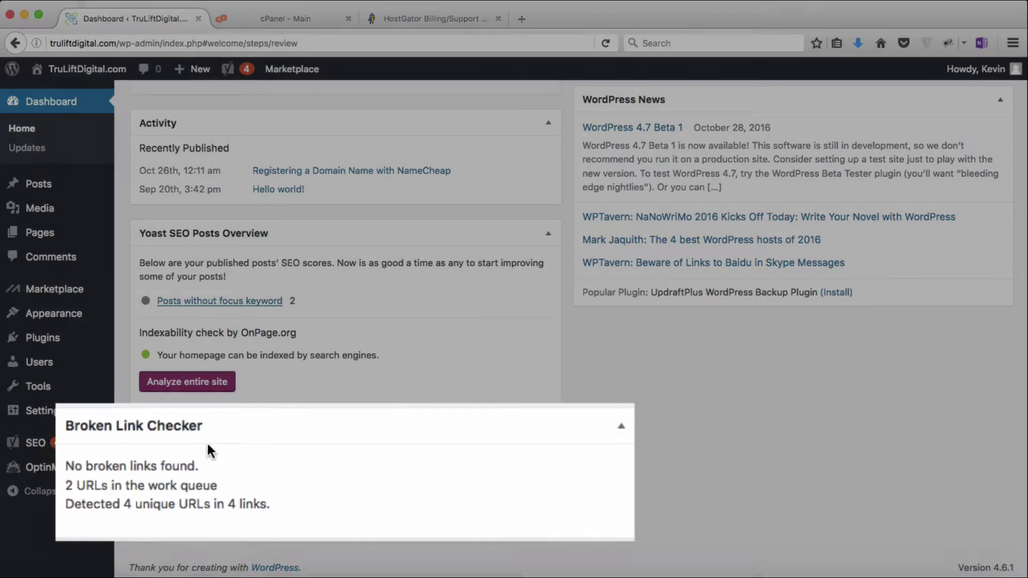
pyautogui.scroll(10, 243, 451)
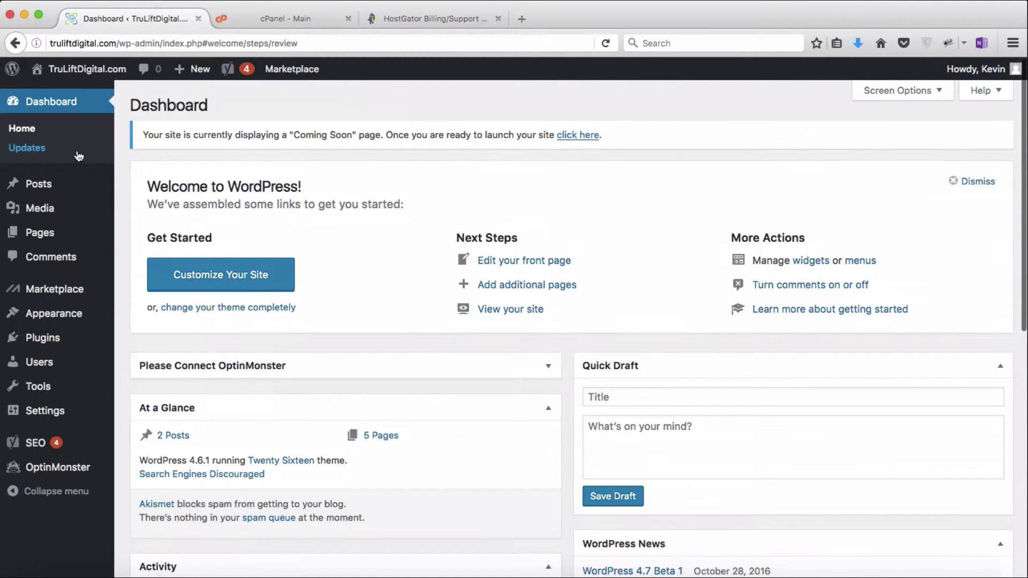
pyautogui.moveTo(45, 387)
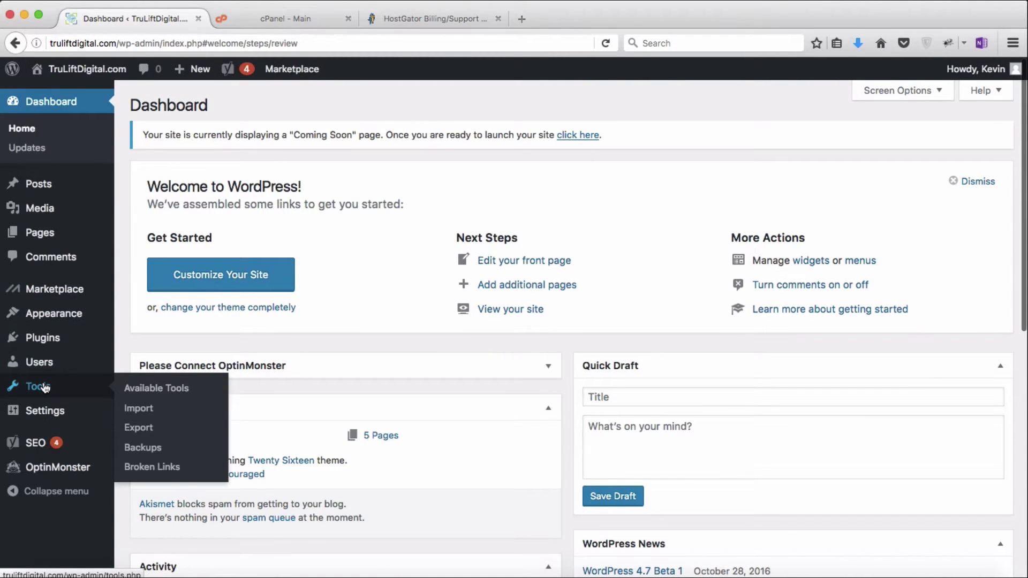
pyautogui.click(168, 469)
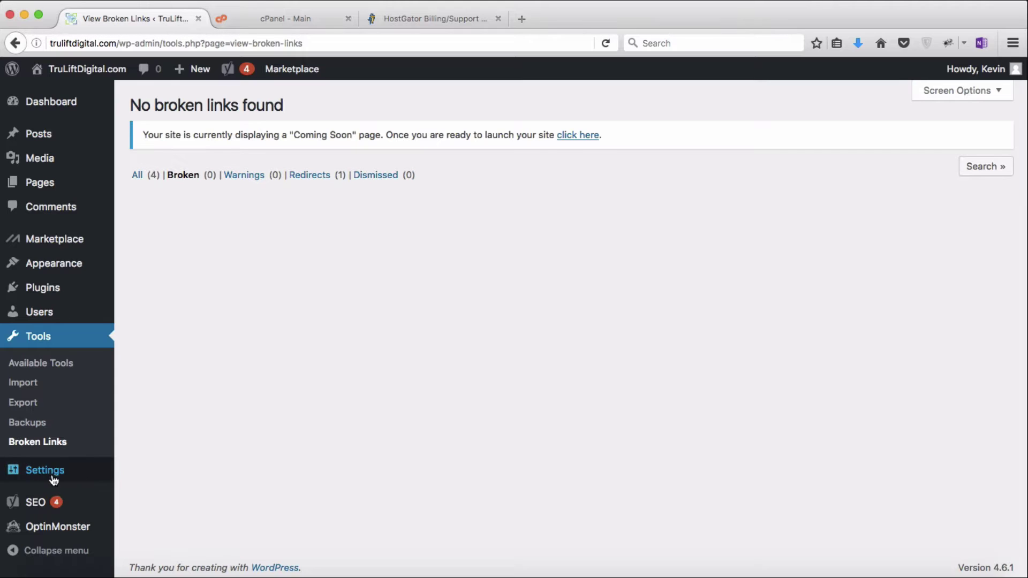
pyautogui.moveTo(53, 479)
pyautogui.click(163, 511)
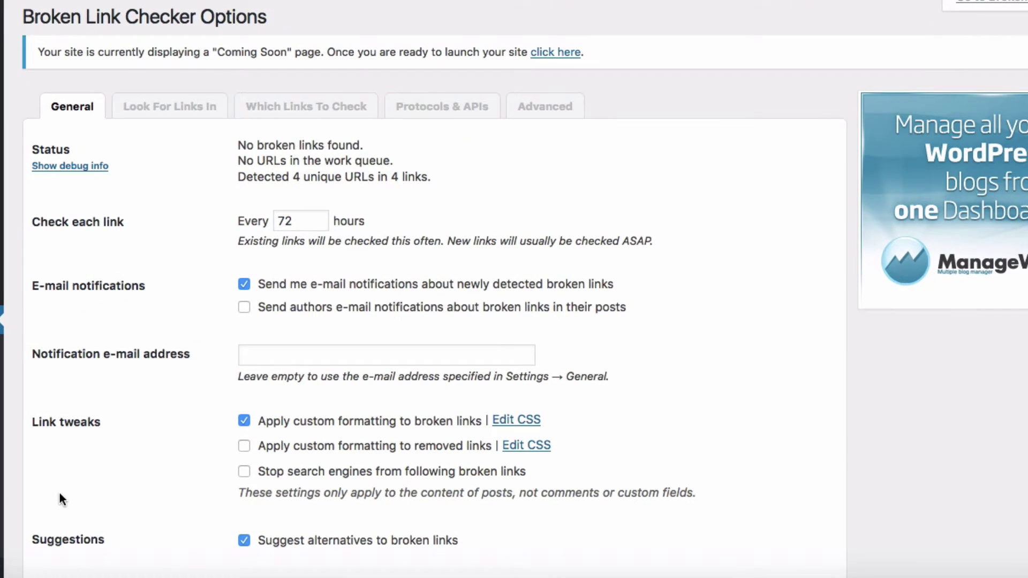
# Enable 'Stop search engines from following broken links' and custom formatting for removed links, and save.
pyautogui.scroll(-3, 717, 448)
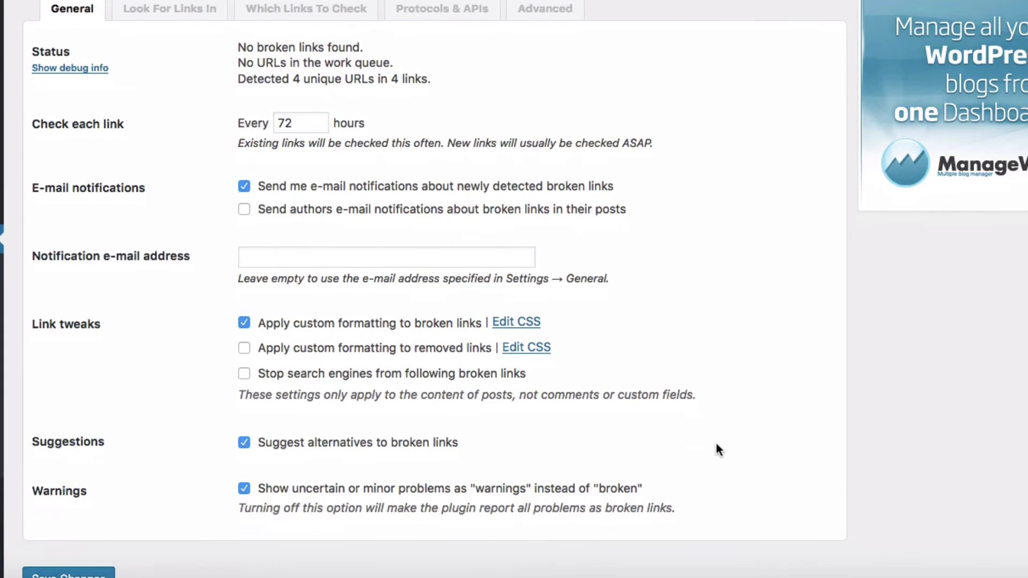
pyautogui.scroll(-1, 718, 449)
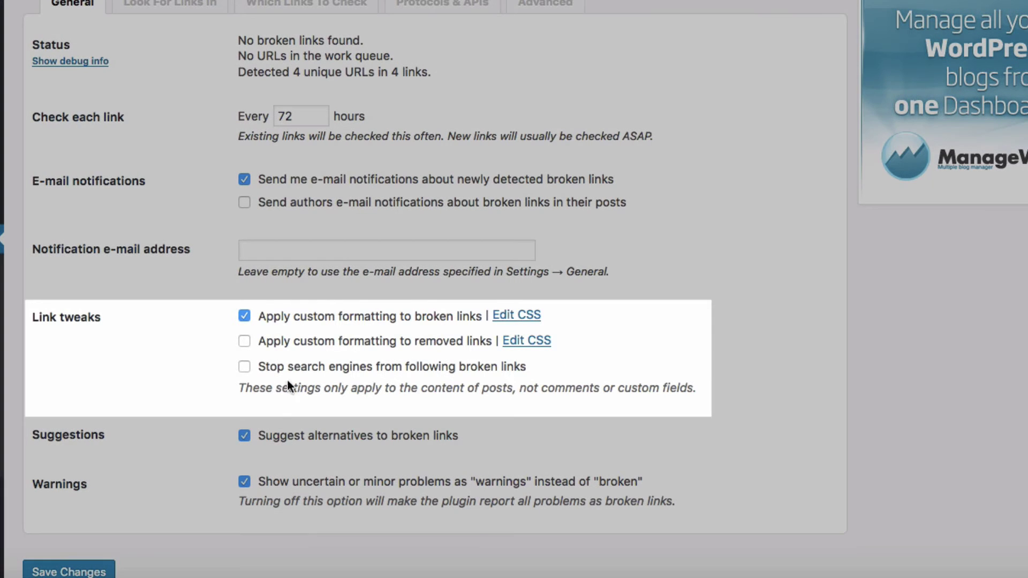
pyautogui.click(245, 369)
pyautogui.click(244, 345)
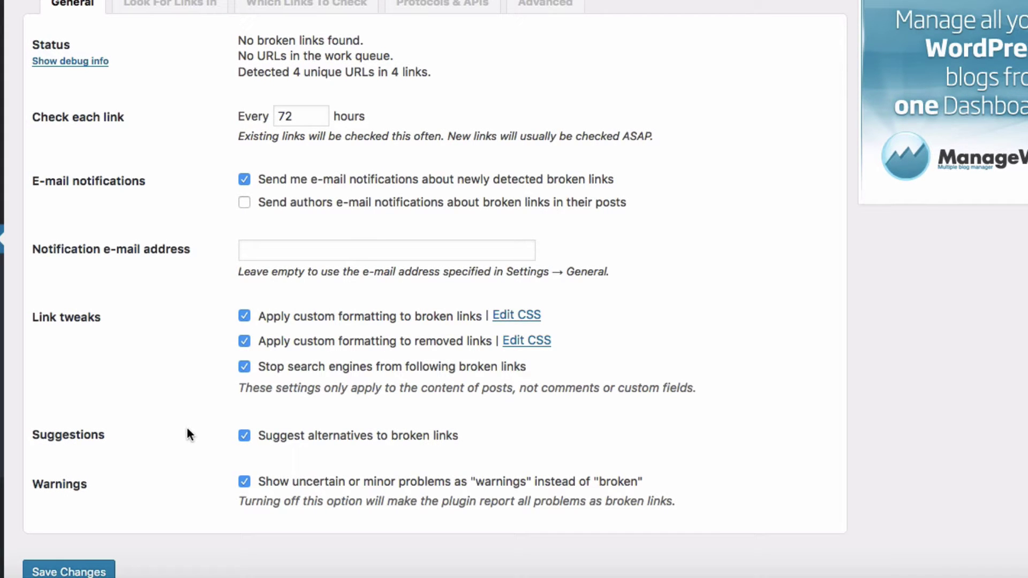
pyautogui.click(98, 572)
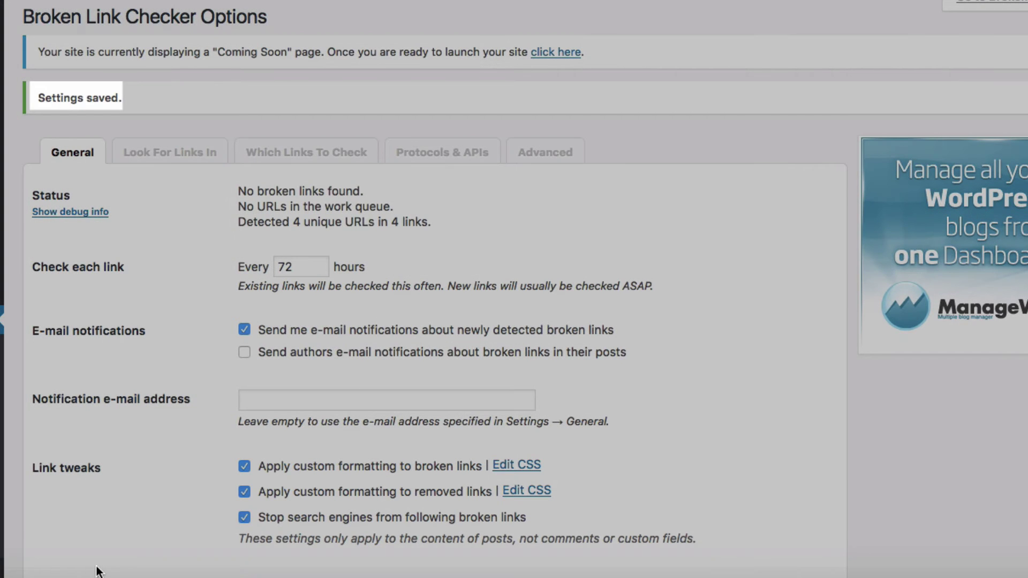
pyautogui.scroll(-2, 98, 572)
pyautogui.scroll(-3, 98, 572)
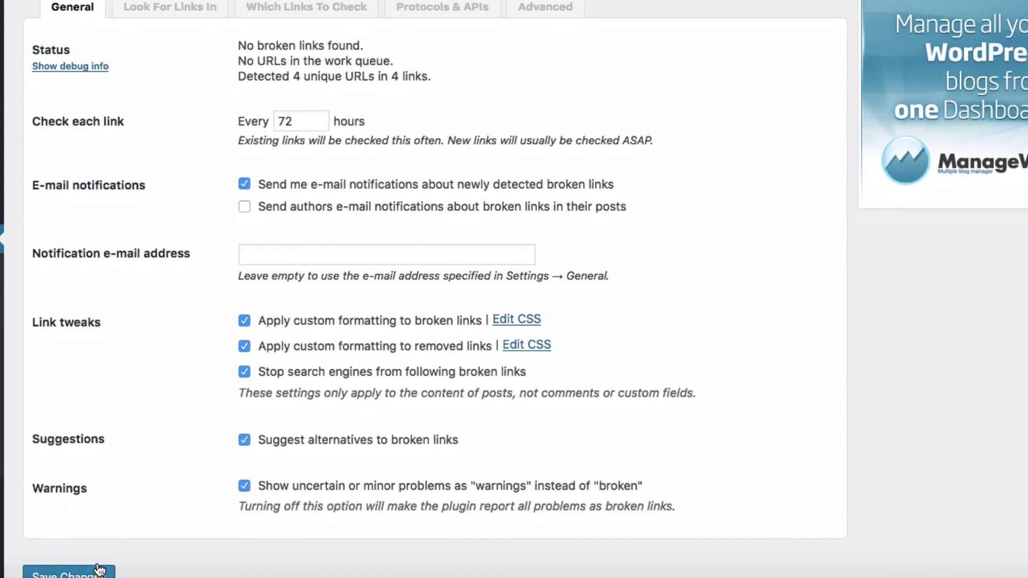
# Add Optins as a link source, keep draft posts excluded, and save the Look For Links In settings.
pyautogui.click(159, 7)
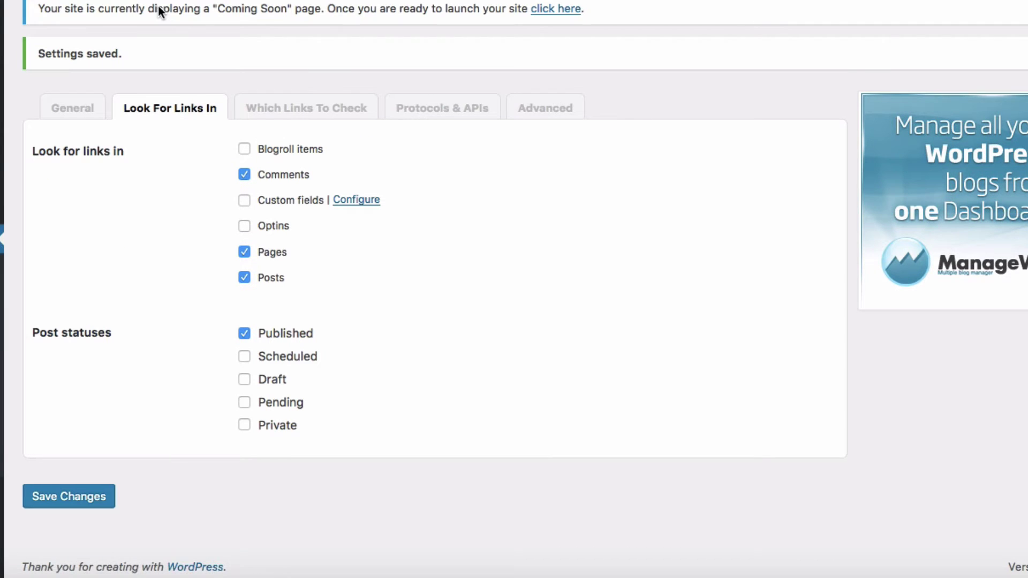
pyautogui.click(246, 228)
pyautogui.click(246, 383)
pyautogui.click(249, 386)
pyautogui.click(91, 497)
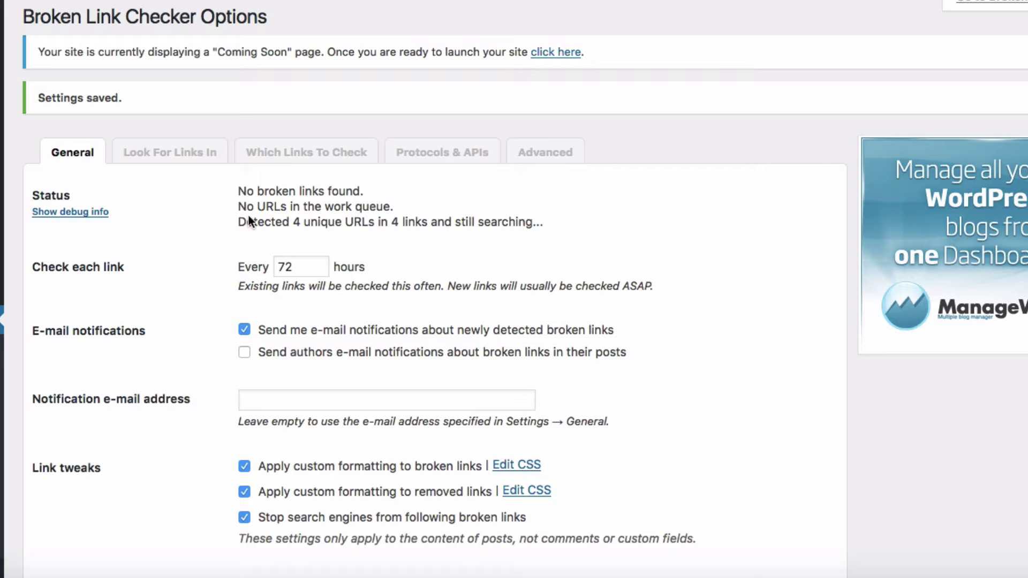
pyautogui.click(307, 157)
pyautogui.scroll(-3, 706, 346)
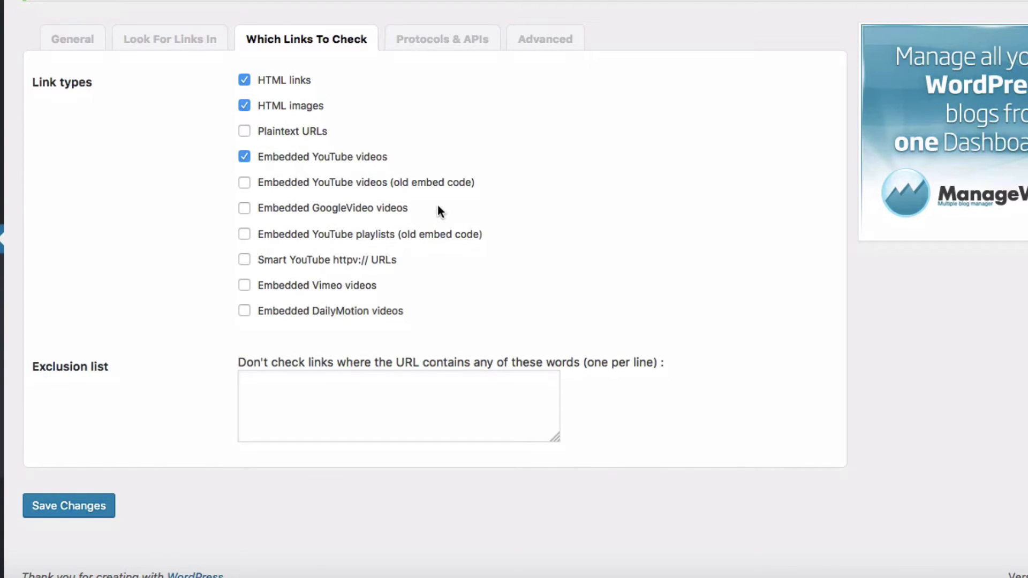
# Check plaintext URLs, old-embed YouTube videos and playlists, and Smart YouTube httpv:// URLs, then save.
pyautogui.click(245, 132)
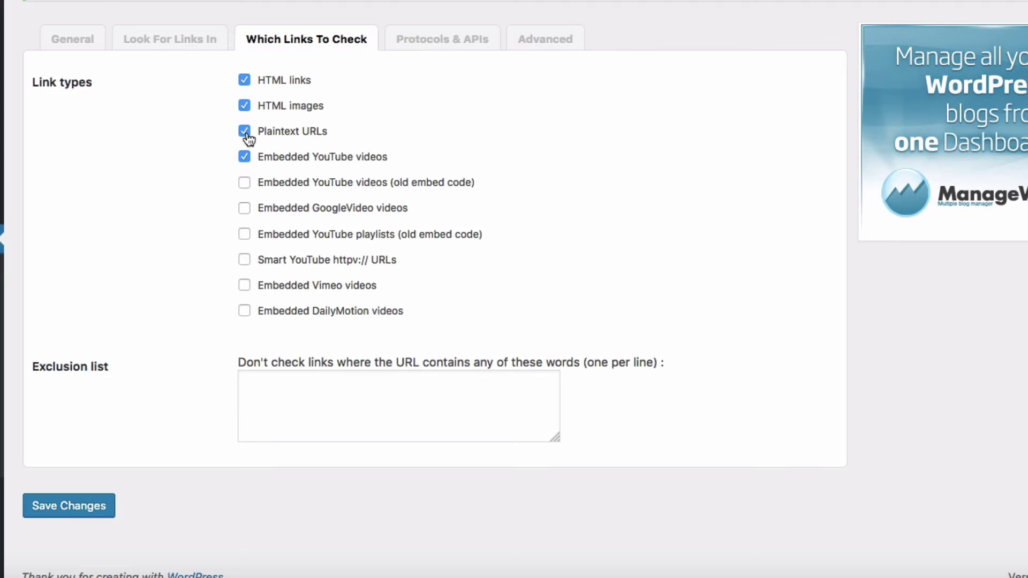
pyautogui.click(247, 186)
pyautogui.click(247, 236)
pyautogui.click(247, 265)
pyautogui.click(257, 376)
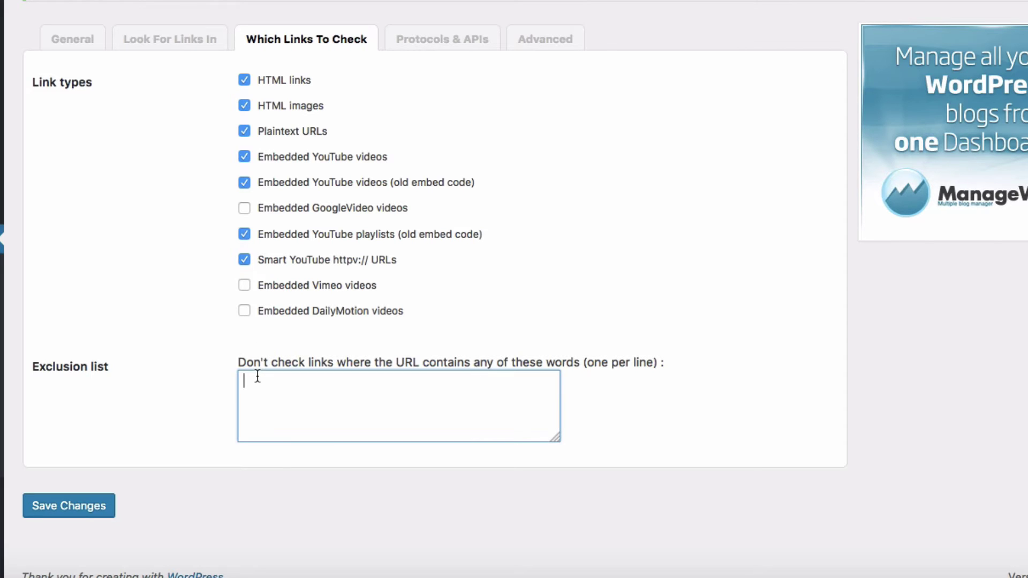
pyautogui.click(188, 384)
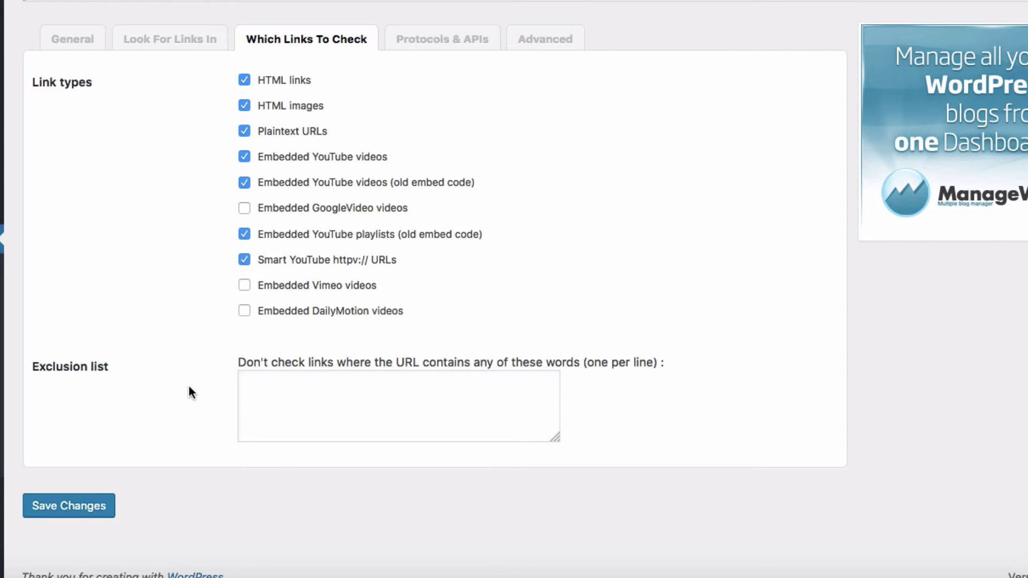
pyautogui.click(91, 510)
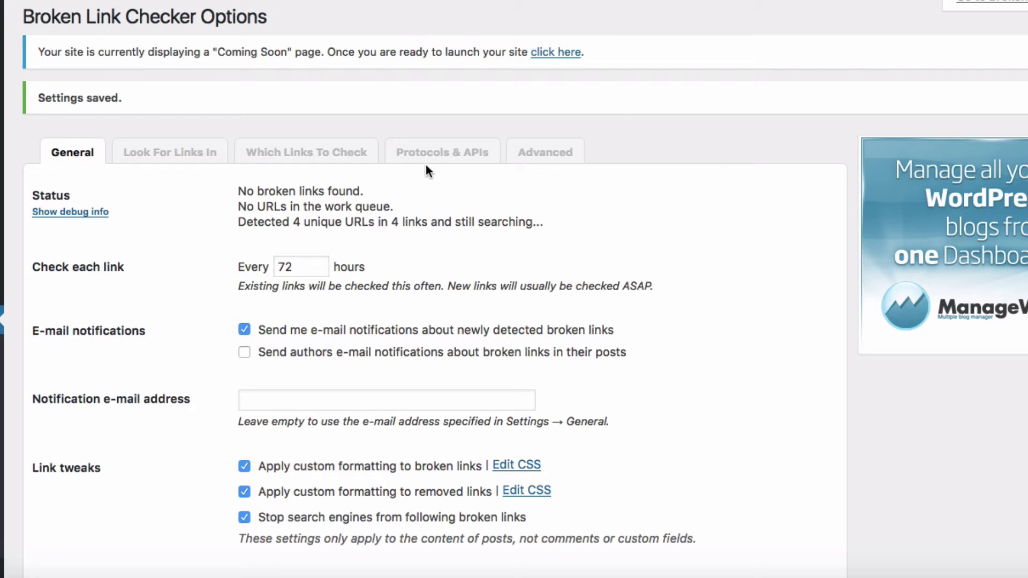
# Look over the Protocols & APIs and Advanced options, then return to the General settings.
pyautogui.click(441, 157)
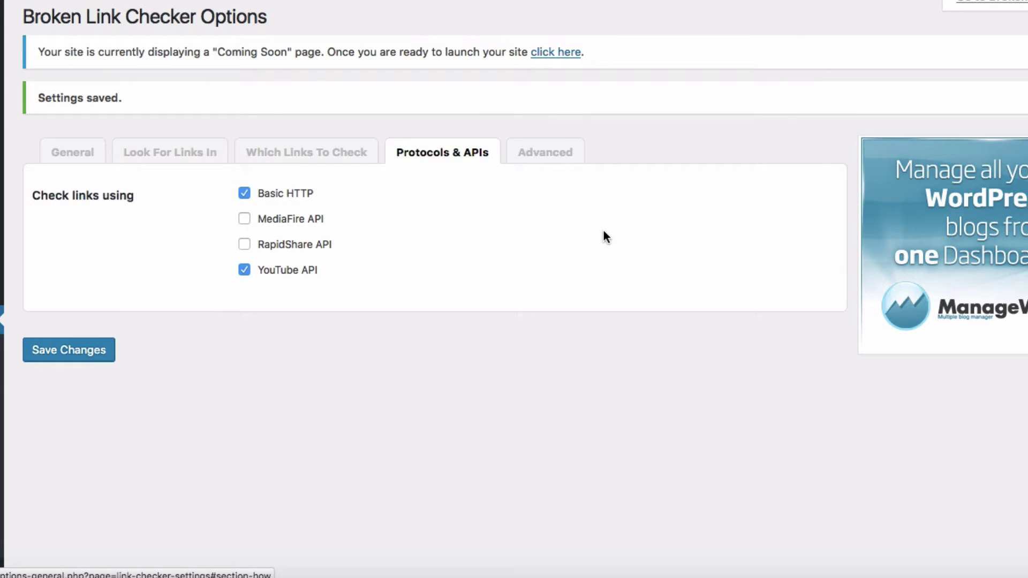
pyautogui.scroll(-2, 604, 234)
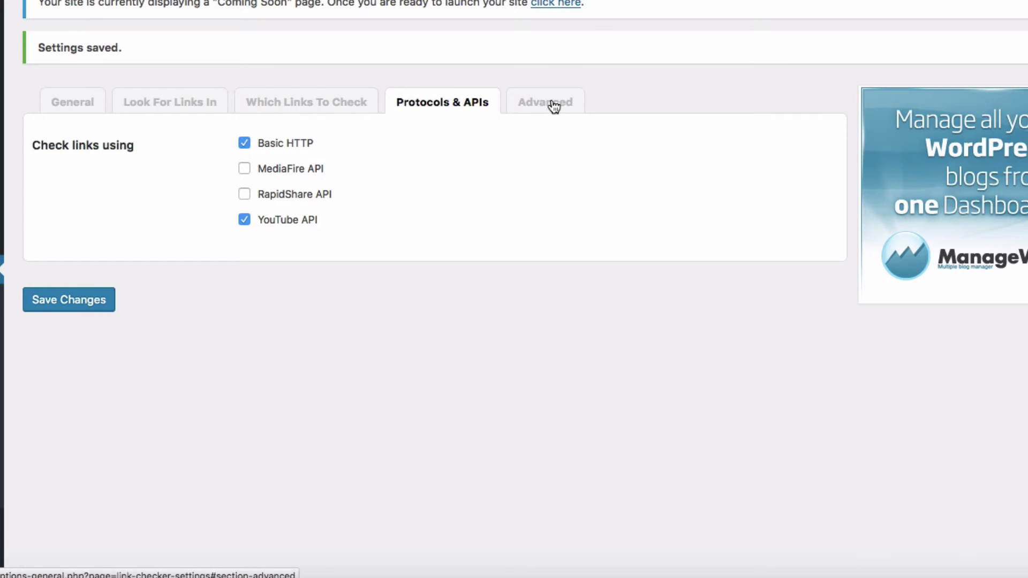
pyautogui.click(555, 107)
pyautogui.scroll(-4, 638, 206)
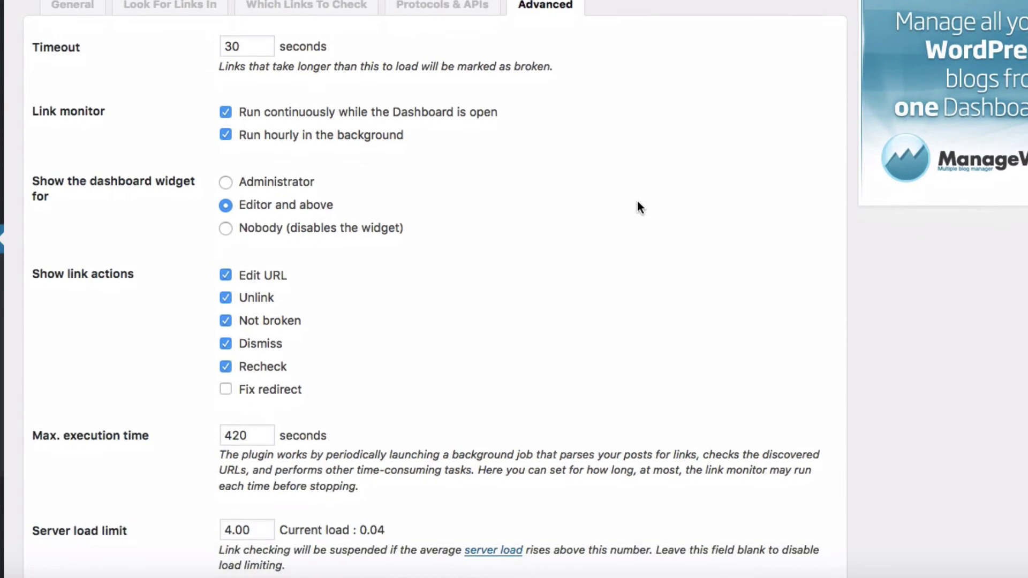
pyautogui.scroll(-6, 638, 202)
pyautogui.scroll(10, 639, 206)
pyautogui.click(80, 153)
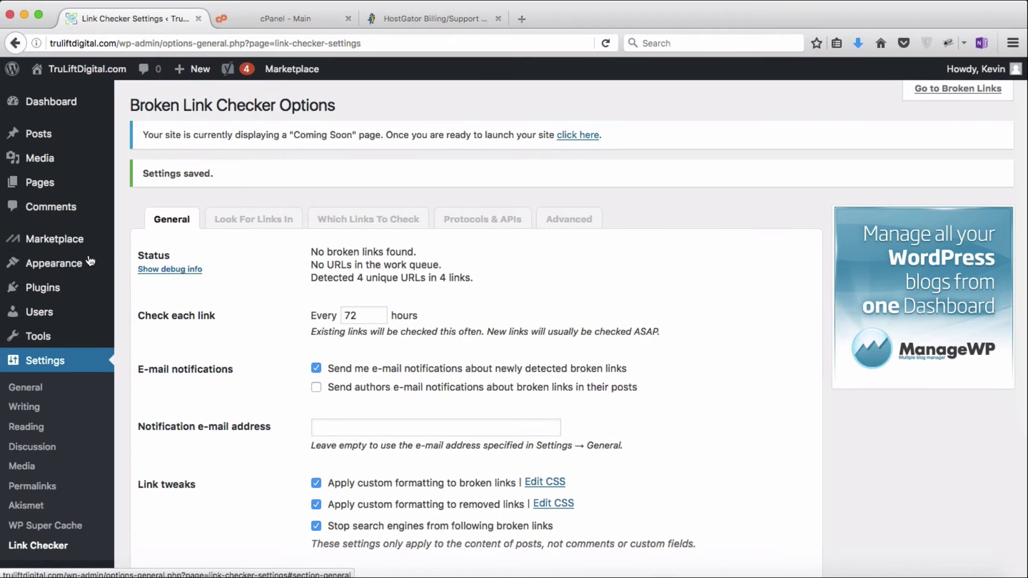
# Search plugins for 'duracelltomi', then install and activate DuracellTomi's Google Tag Manager for WordPress.
pyautogui.moveTo(43, 290)
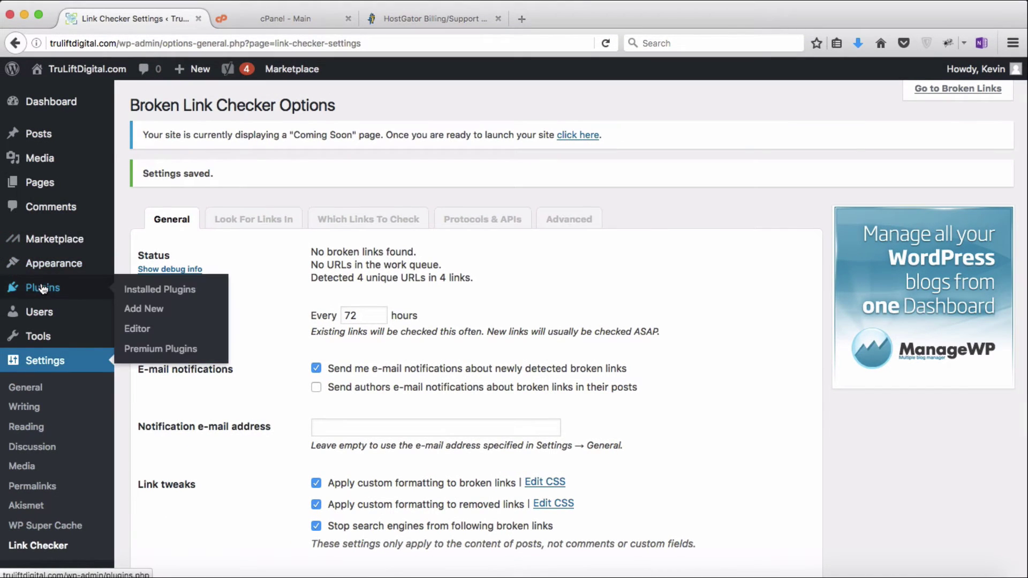
pyautogui.click(146, 314)
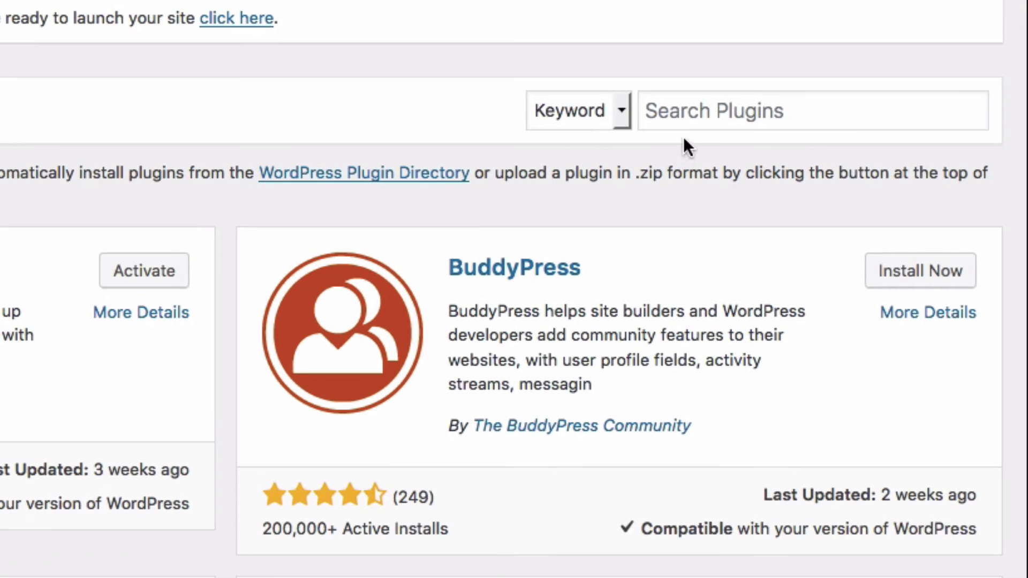
pyautogui.click(756, 155)
pyautogui.write('duracell')
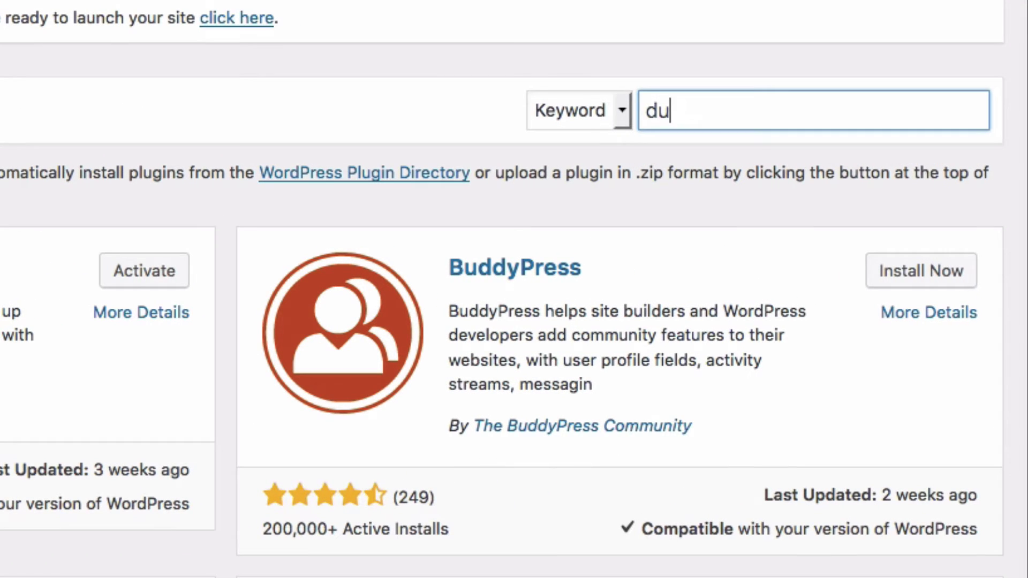
pyautogui.write('tomi')
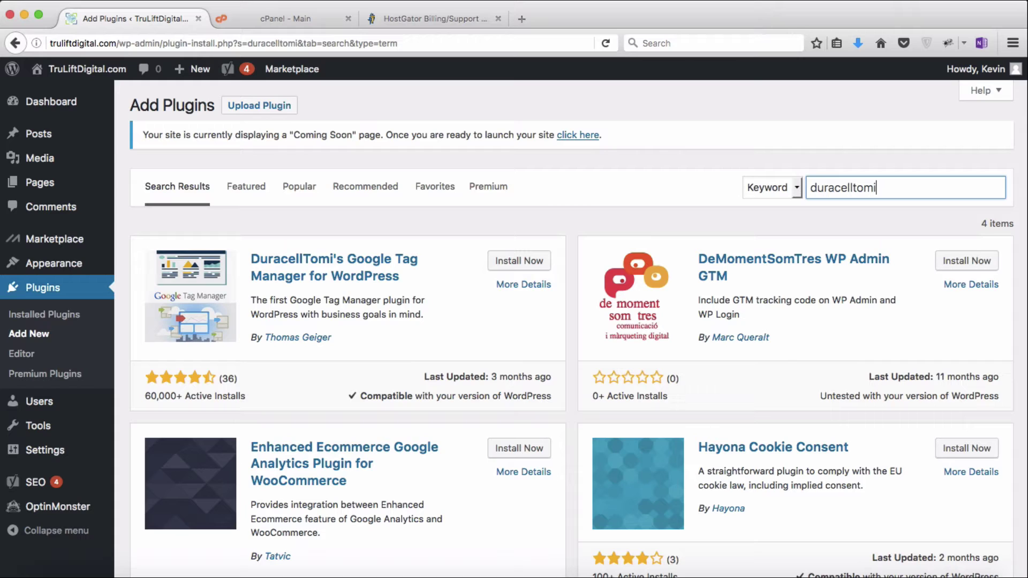
pyautogui.click(522, 263)
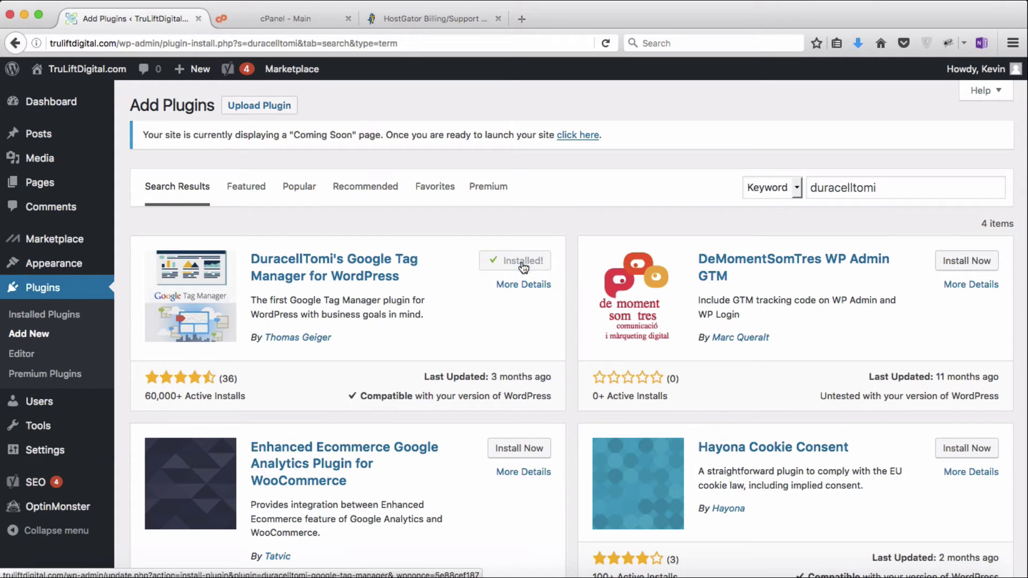
pyautogui.click(524, 262)
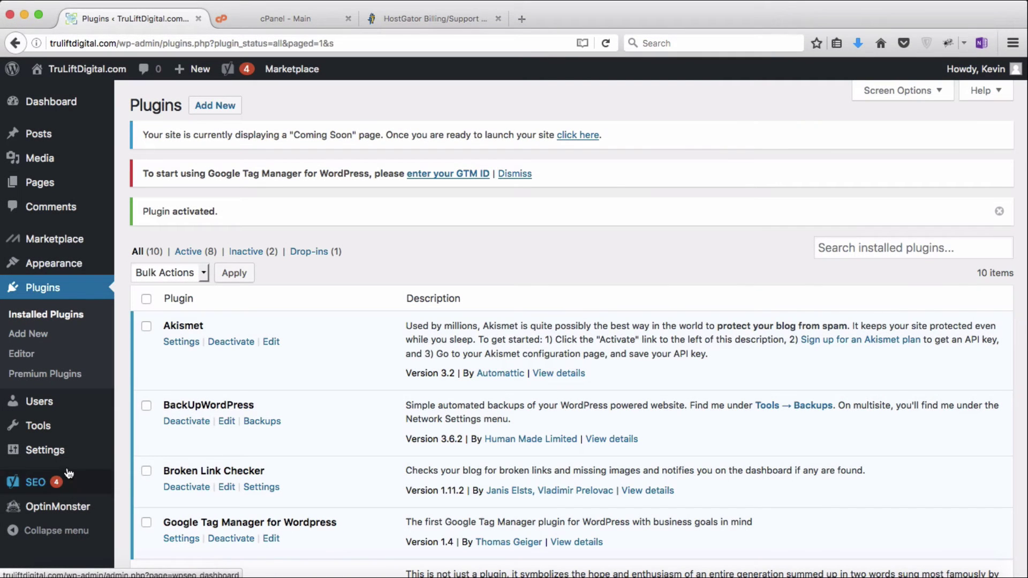
# Open Settings > Google Tag Manager, showing container code placement set to the page footer.
pyautogui.moveTo(54, 452)
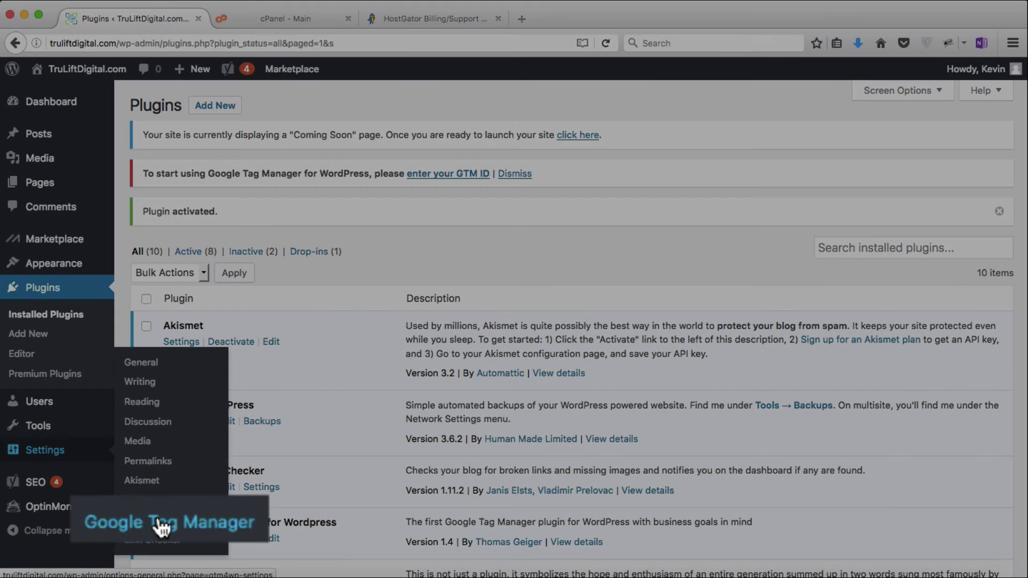
pyautogui.click(161, 521)
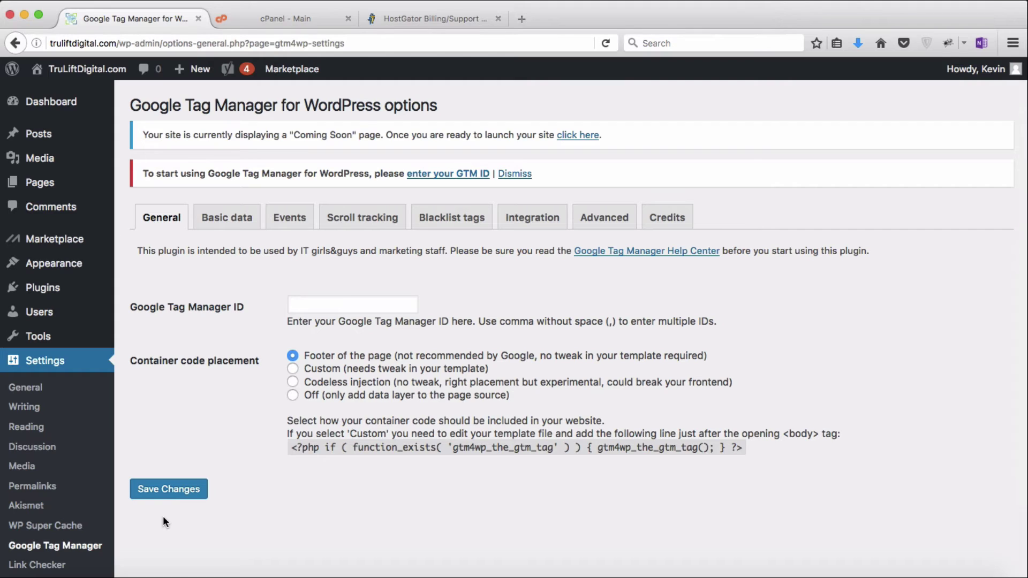
pyautogui.moveTo(98, 292)
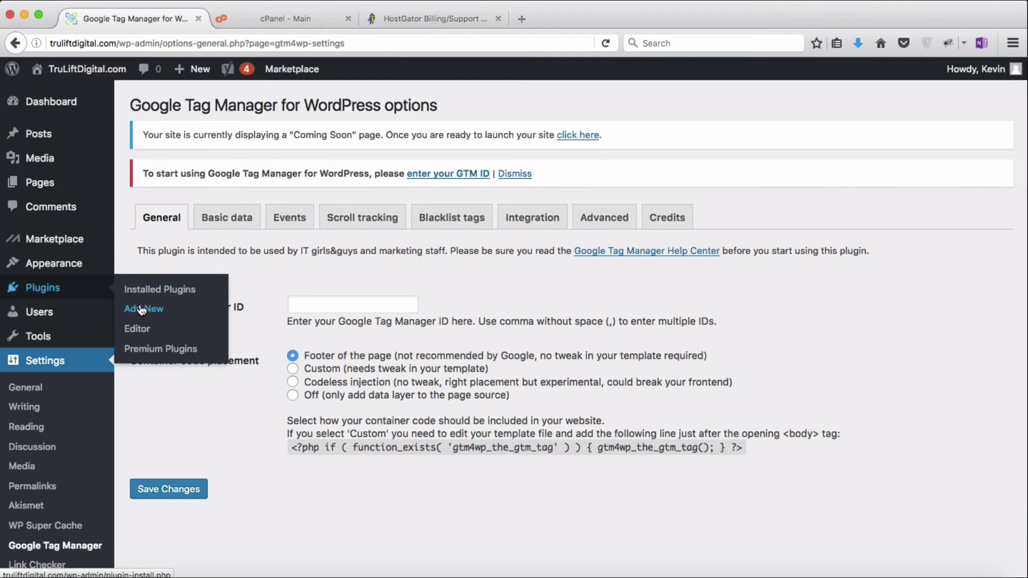
# Search the plugin directory for 'social sharing' and browse the 1,362 results.
pyautogui.click(142, 309)
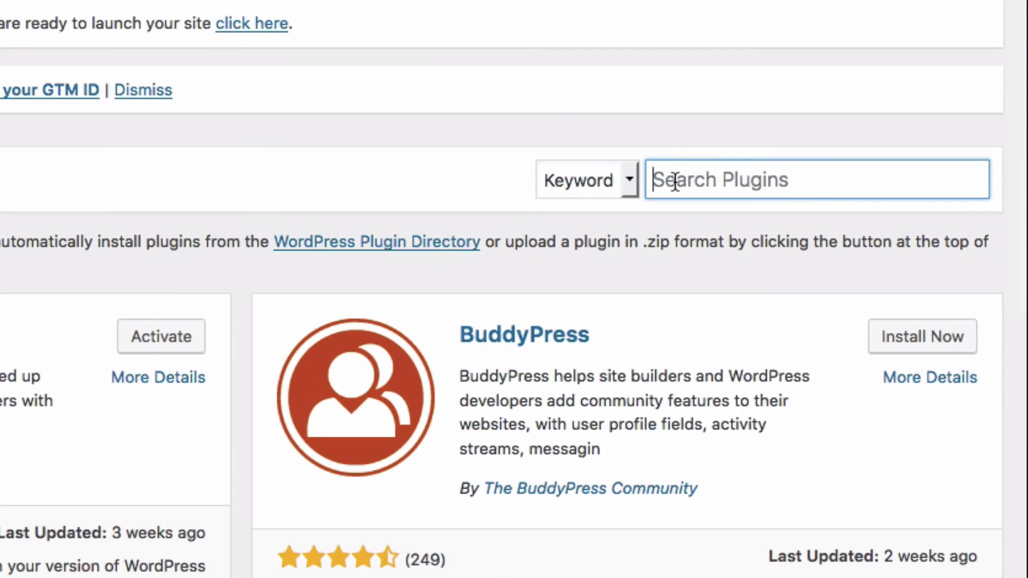
pyautogui.click(783, 217)
pyautogui.write('social sha')
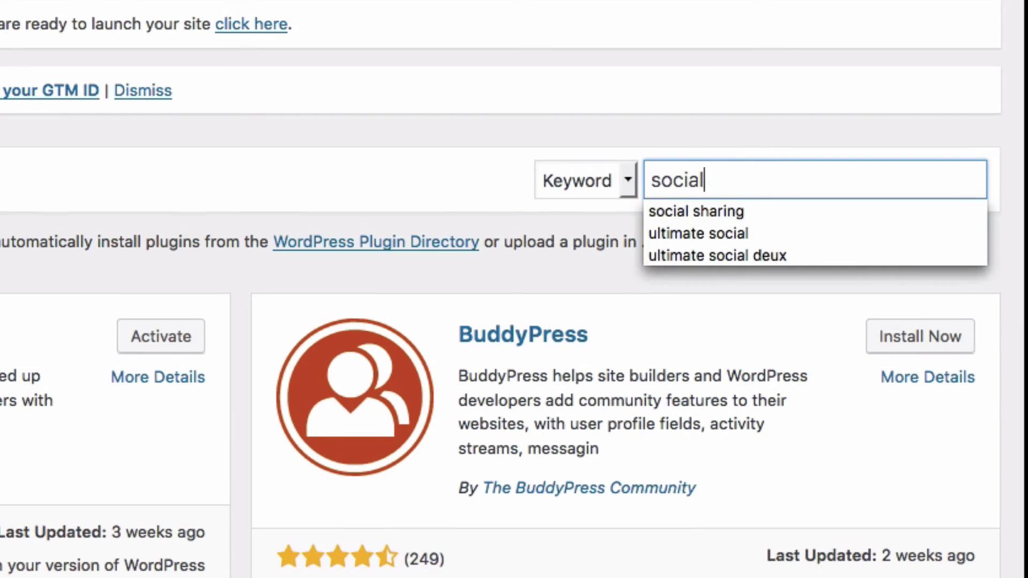
pyautogui.write('ring')
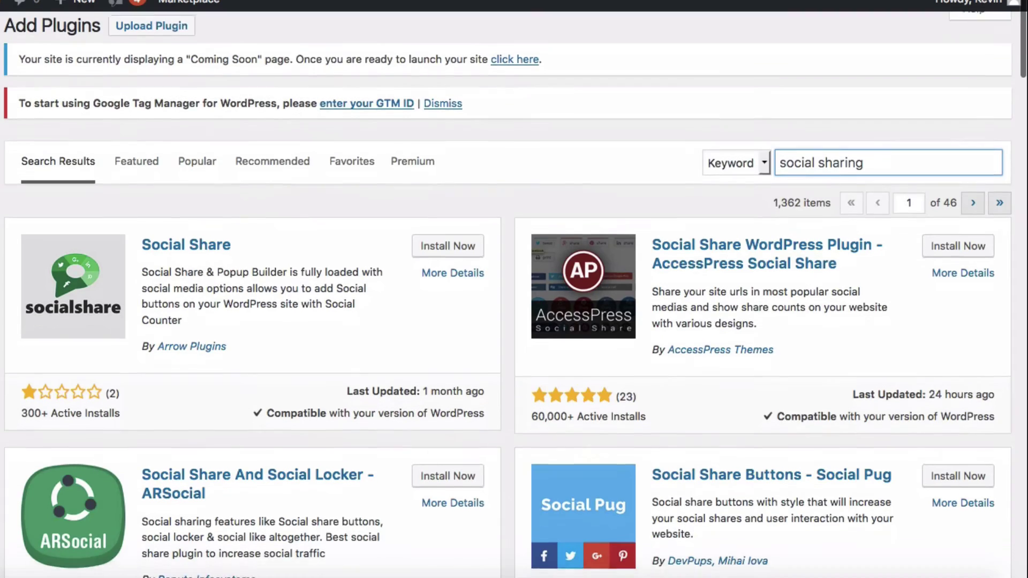
pyautogui.scroll(-6, 514, 294)
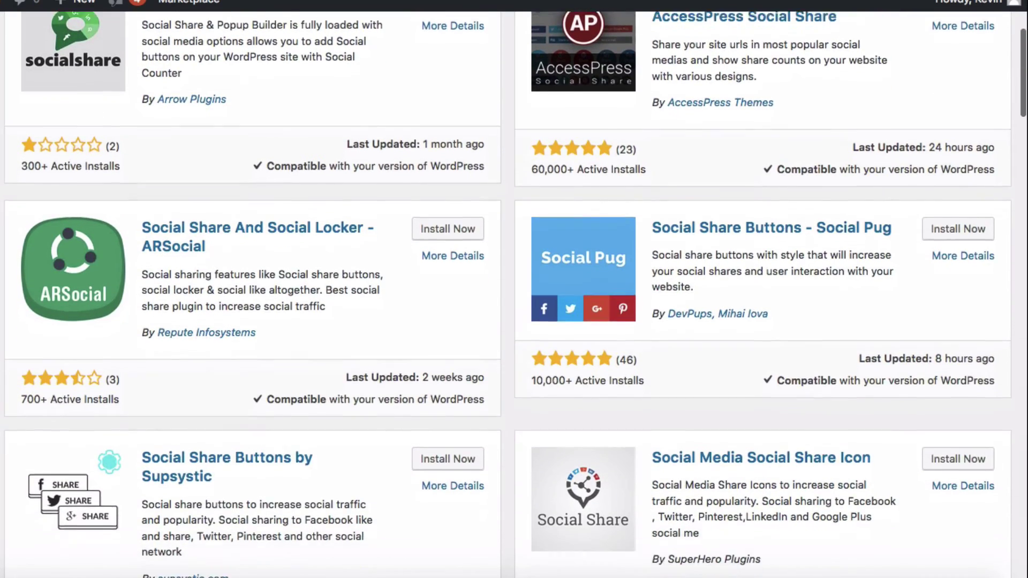
pyautogui.scroll(-9, 514, 295)
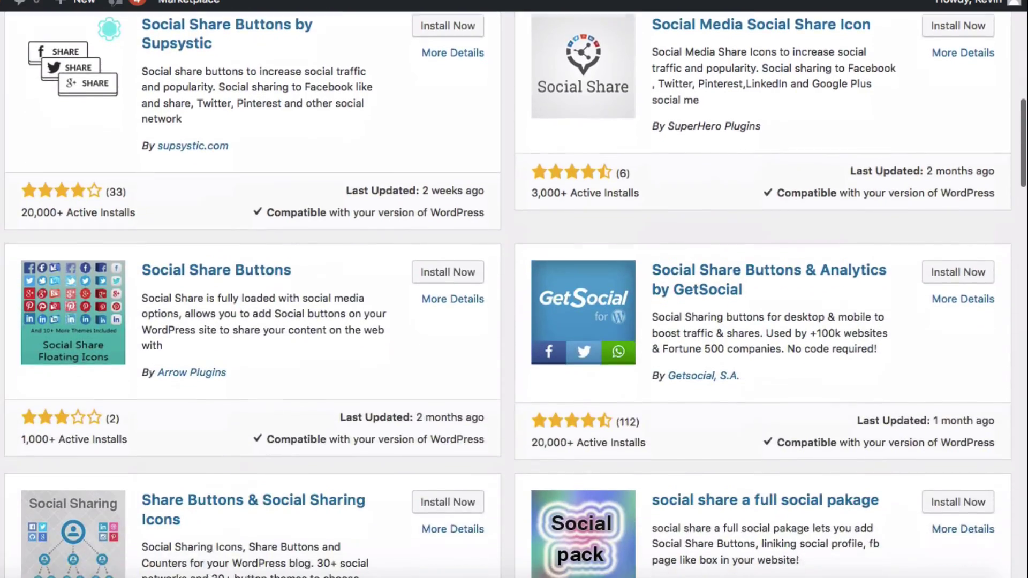
pyautogui.scroll(-9, 514, 295)
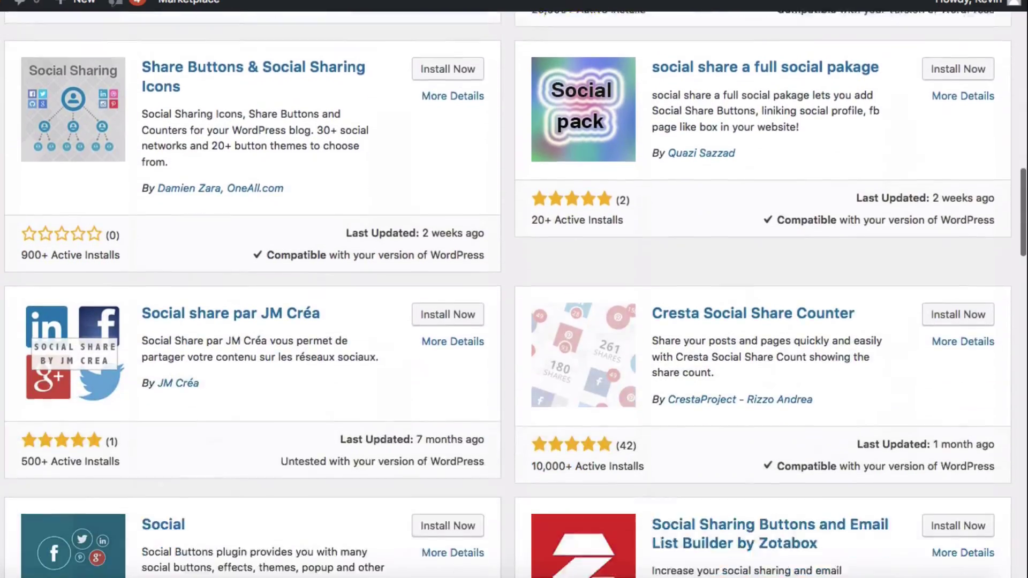
pyautogui.scroll(-2, 514, 294)
pyautogui.scroll(20, 515, 295)
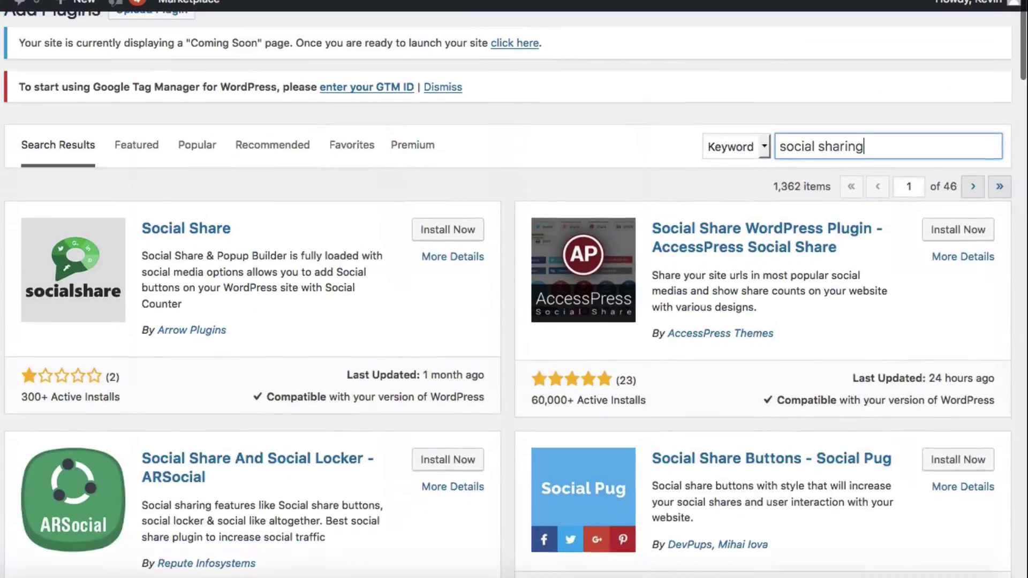